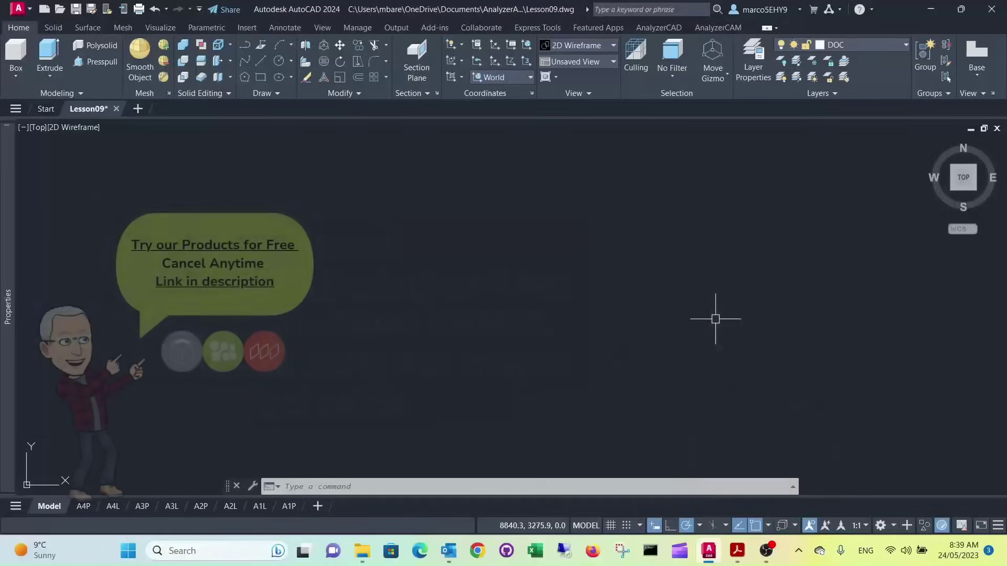
# Step: Check the Dynamic Input drafting settings for pointer input, dimension input and command prompting, as well as the polar tracking setting
pyautogui.rightClick(656, 528)
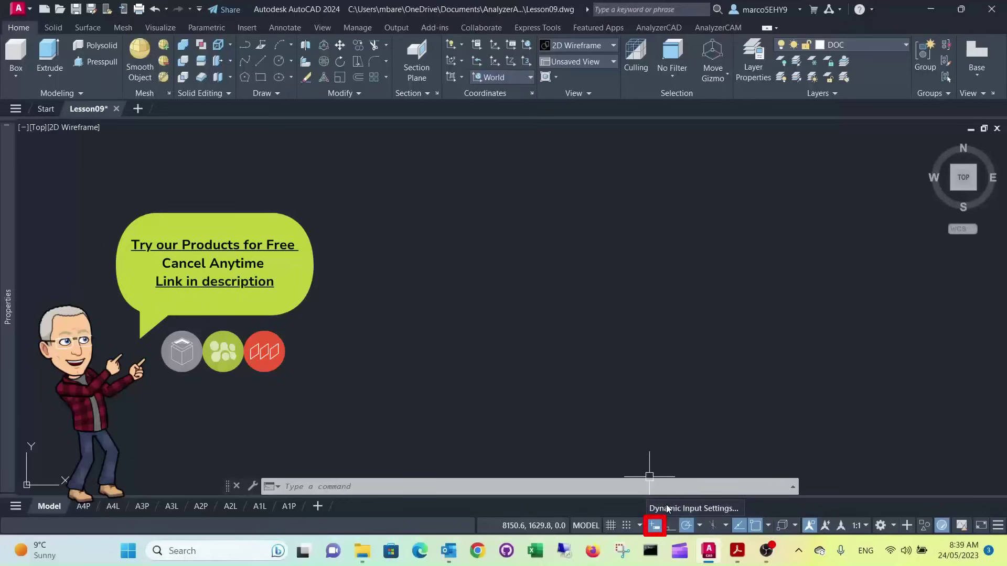
pyautogui.click(668, 510)
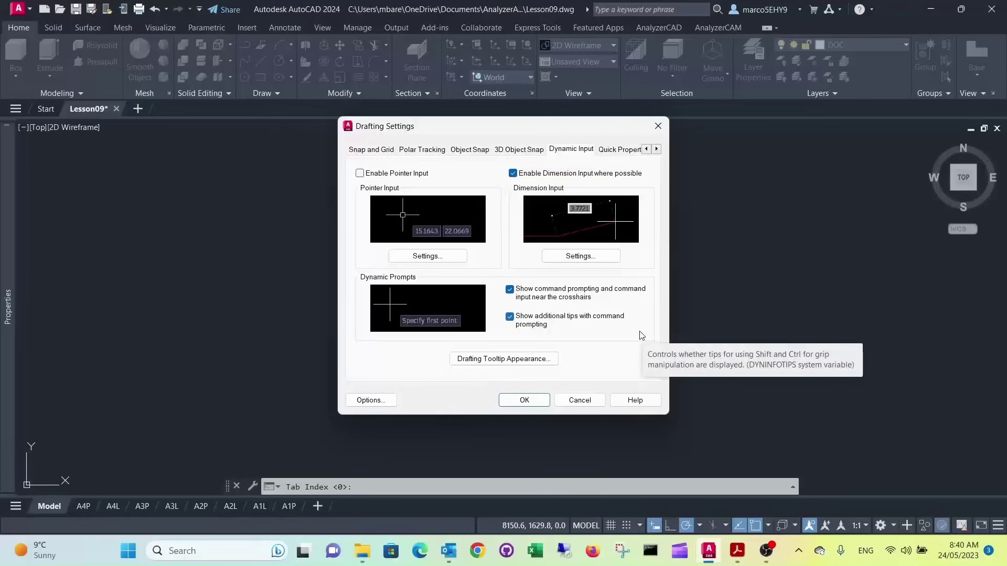
pyautogui.click(525, 400)
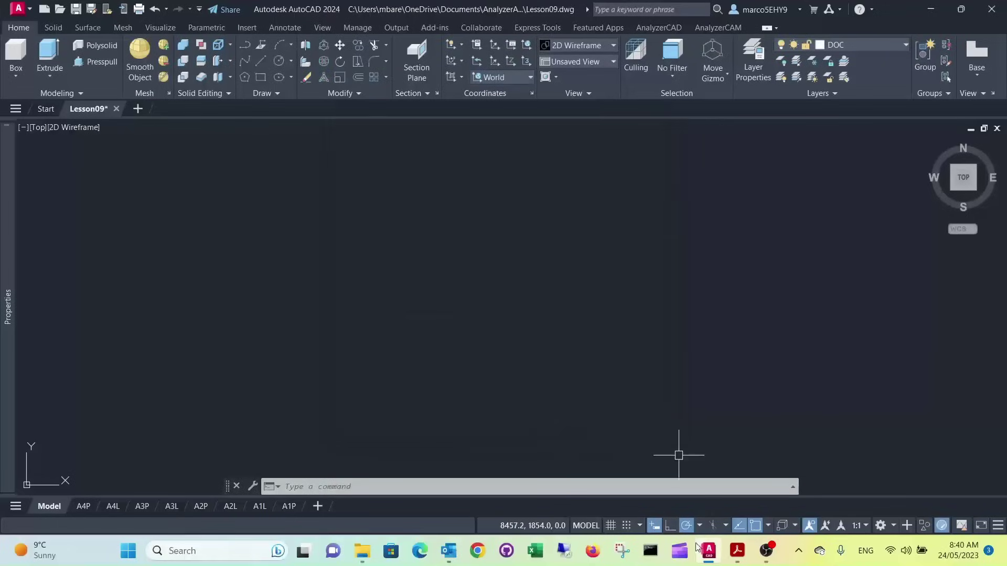
pyautogui.click(685, 526)
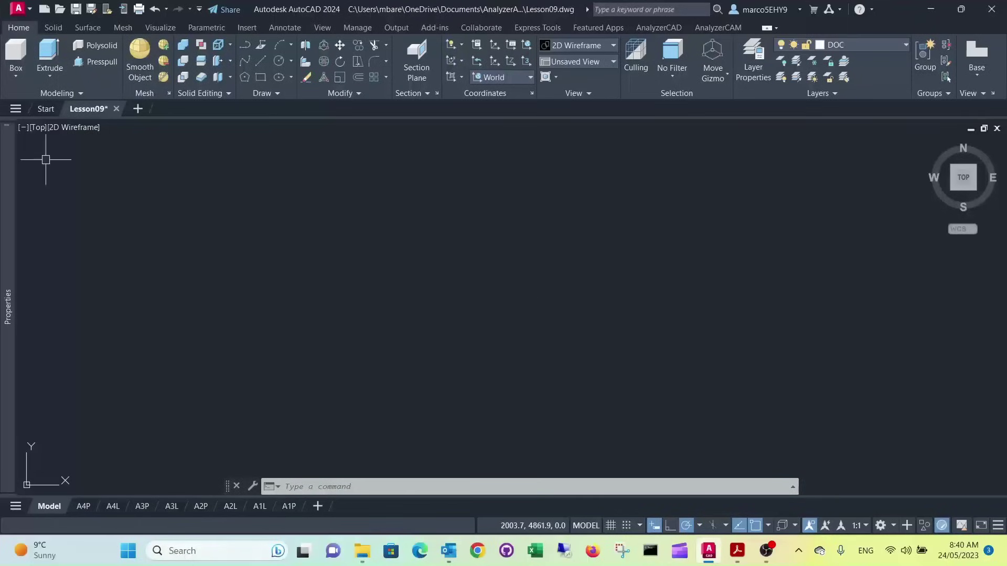
# Step: Draw a solid box 600 wide, 580 deep and 760 high in the empty model space as the cabinet envelope
pyautogui.click(14, 54)
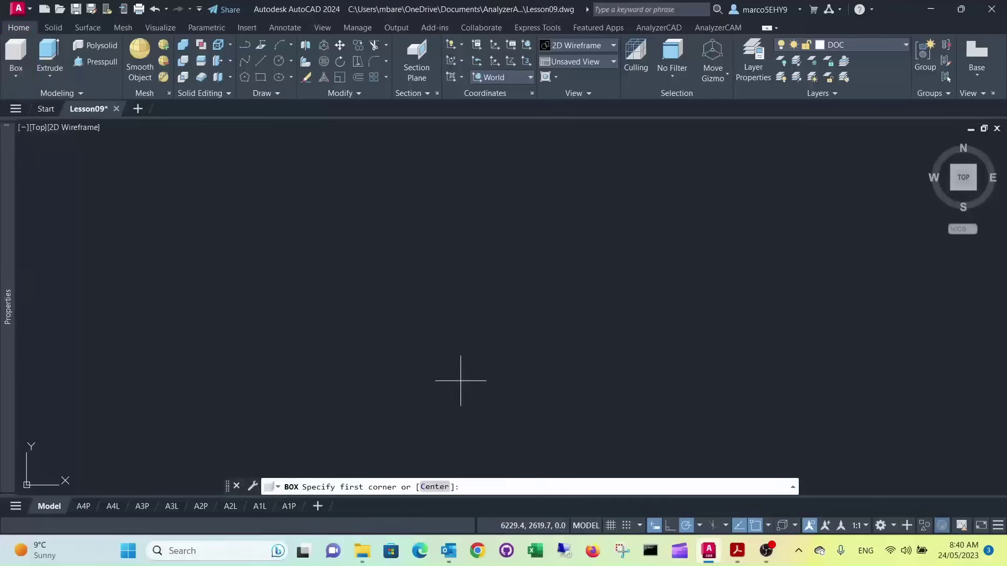
pyautogui.click(471, 367)
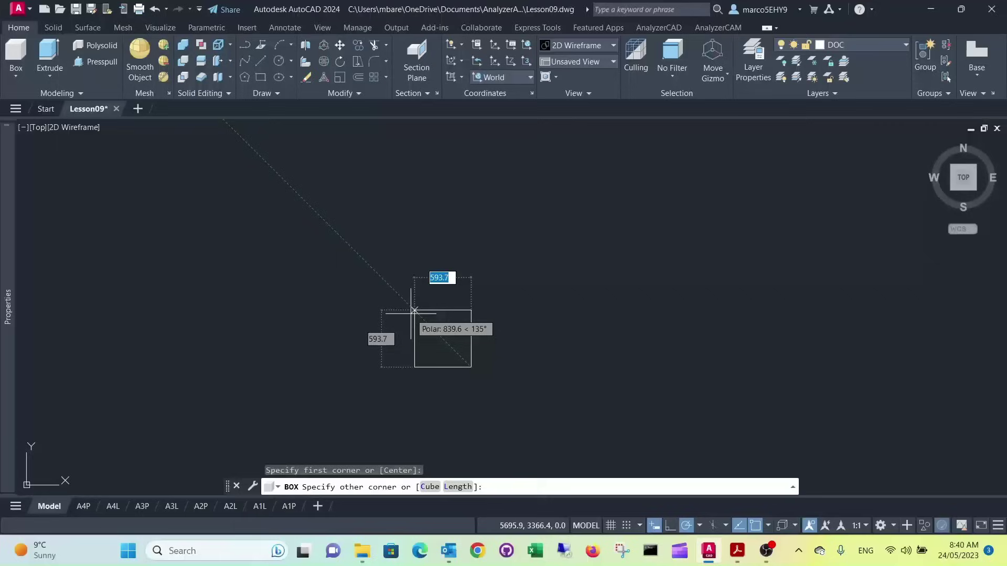
pyautogui.write('600')
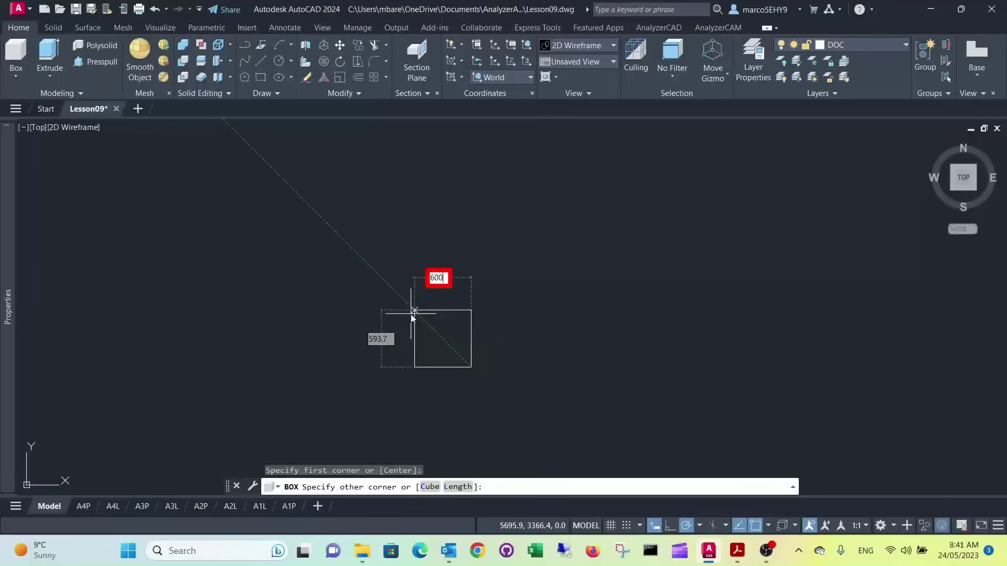
pyautogui.press('Tab')
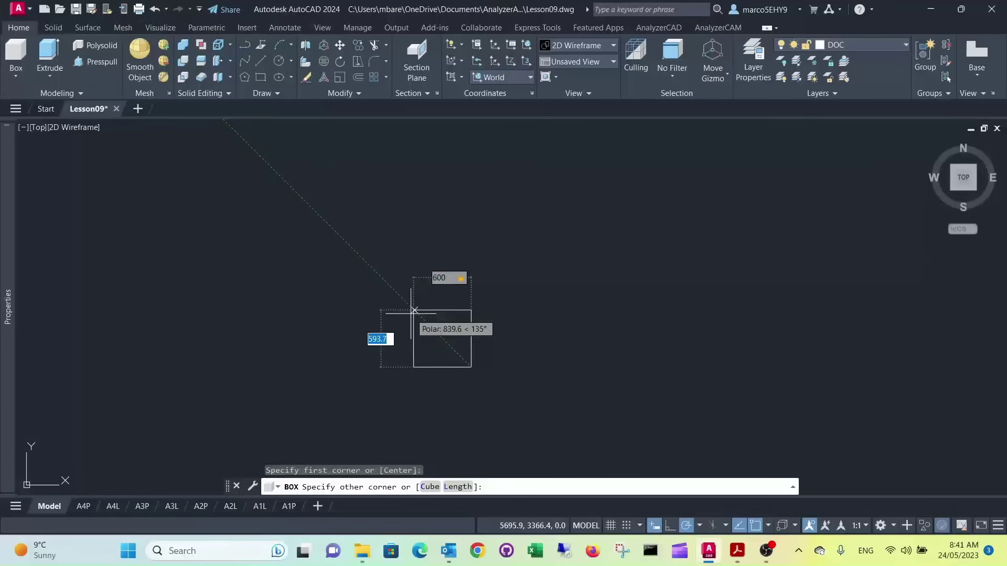
pyautogui.write('580')
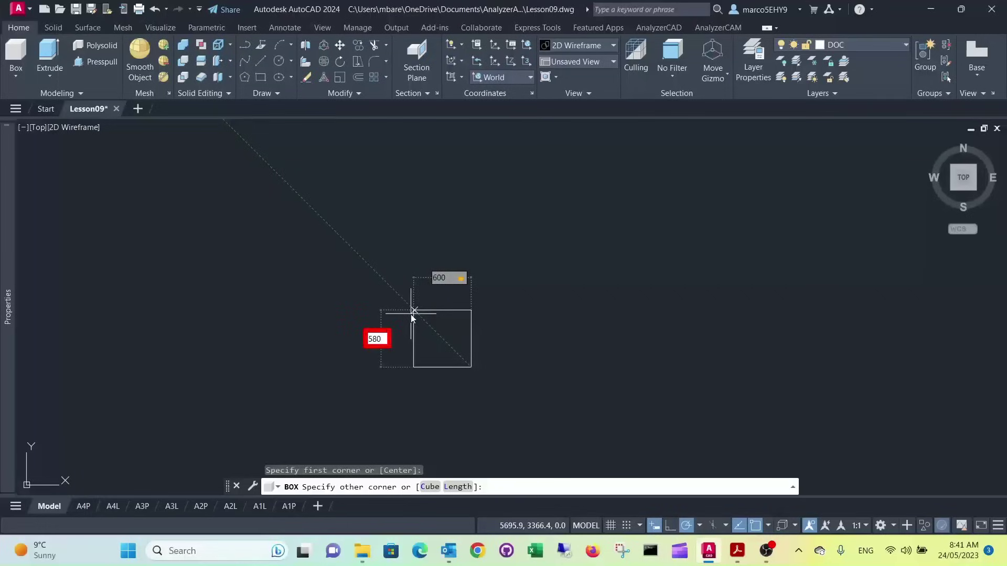
pyautogui.press('Return')
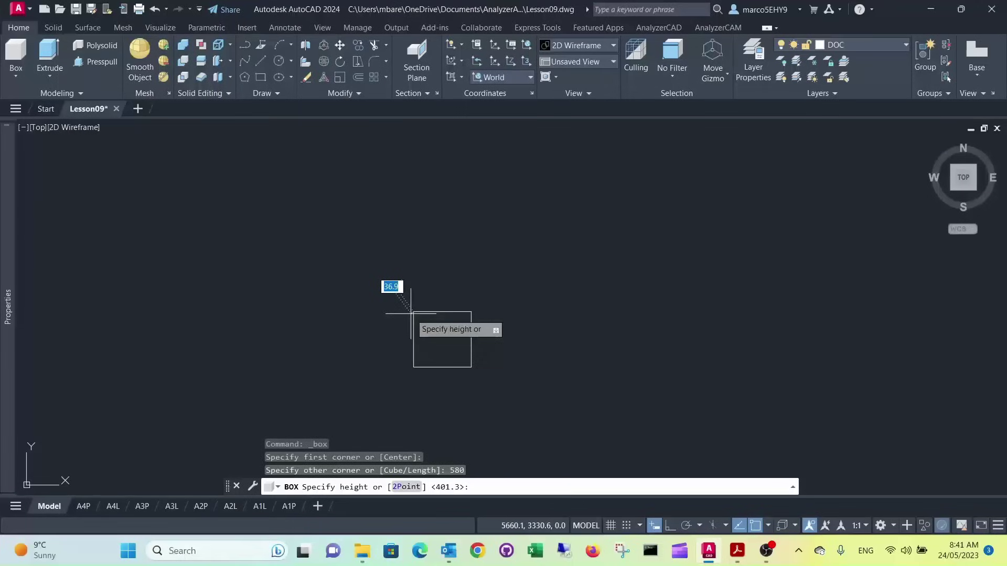
pyautogui.write('760')
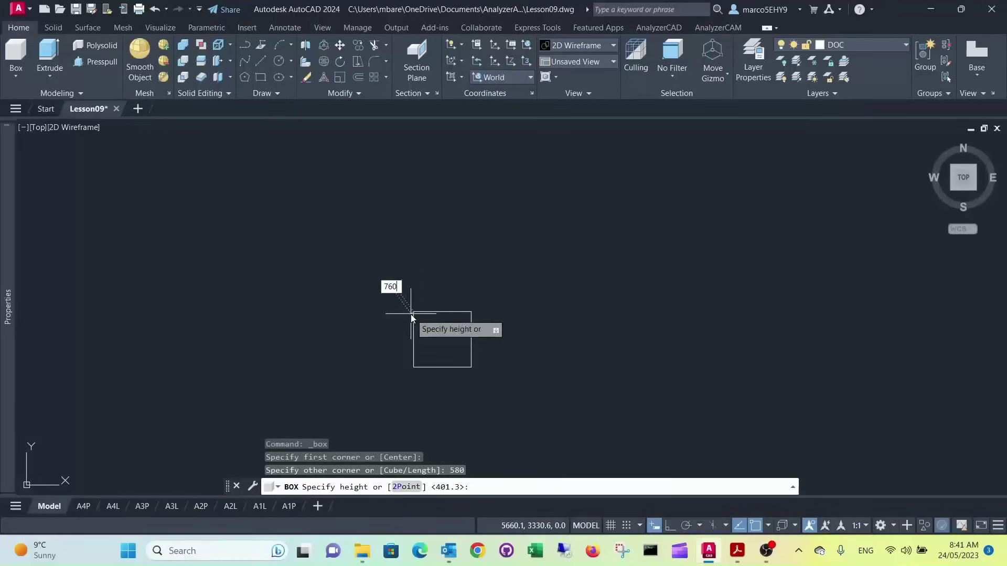
pyautogui.press('Return')
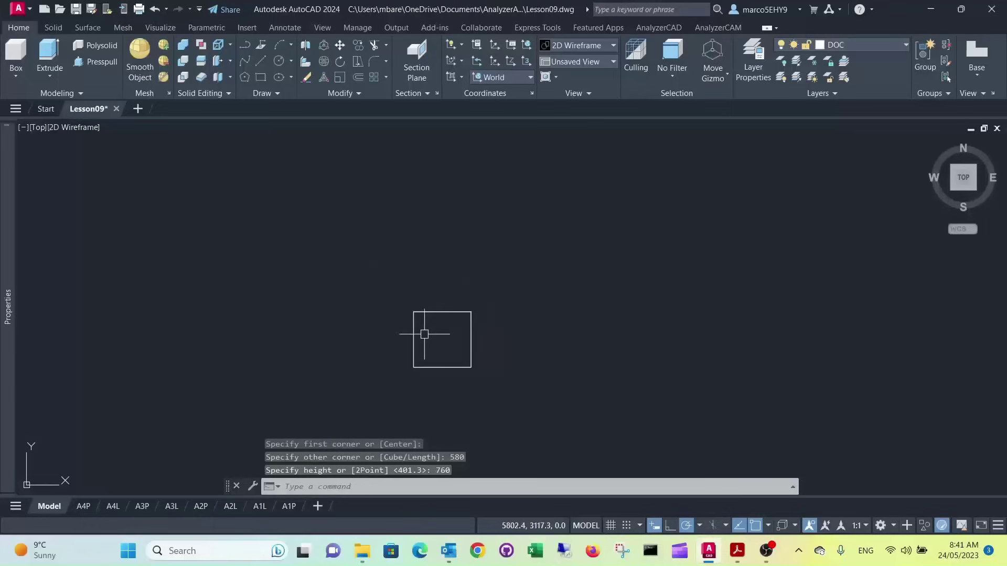
# Step: Make BOARD the current layer
pyautogui.keyDown('shift'); pyautogui.moveTo(428, 328); pyautogui.dragTo(484, 240, button='middle'); pyautogui.keyUp('shift')
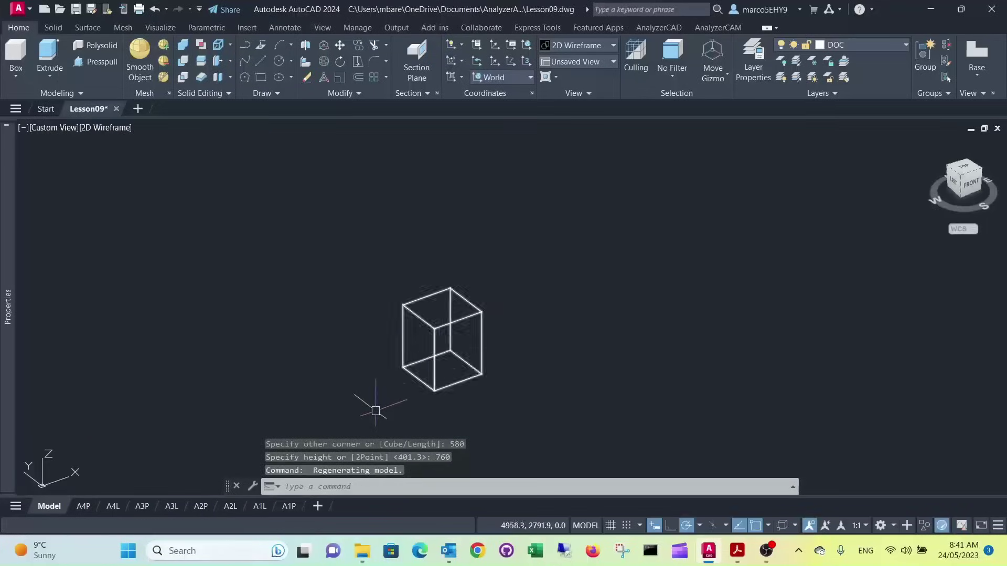
pyautogui.scroll(2, 374, 406)
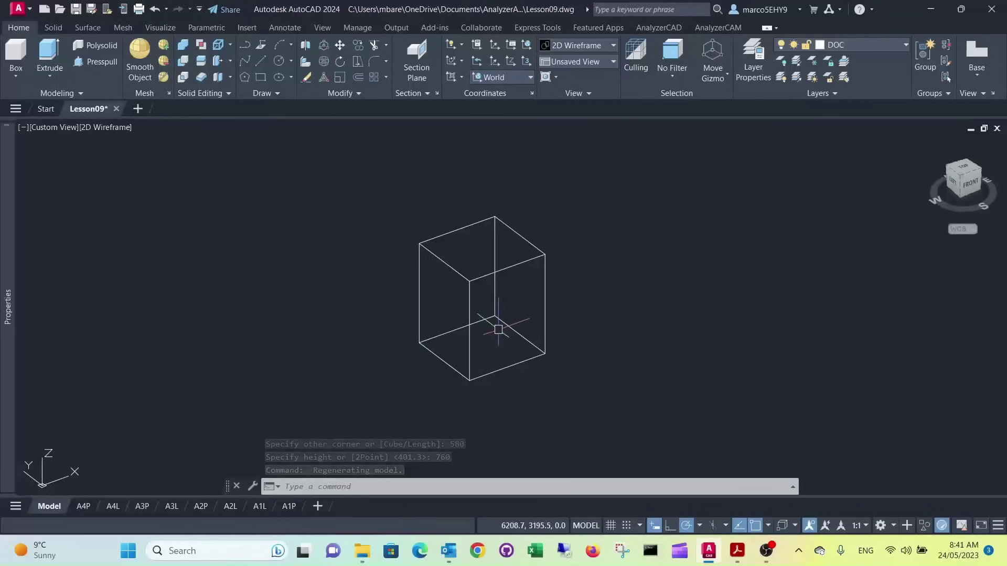
pyautogui.click(907, 47)
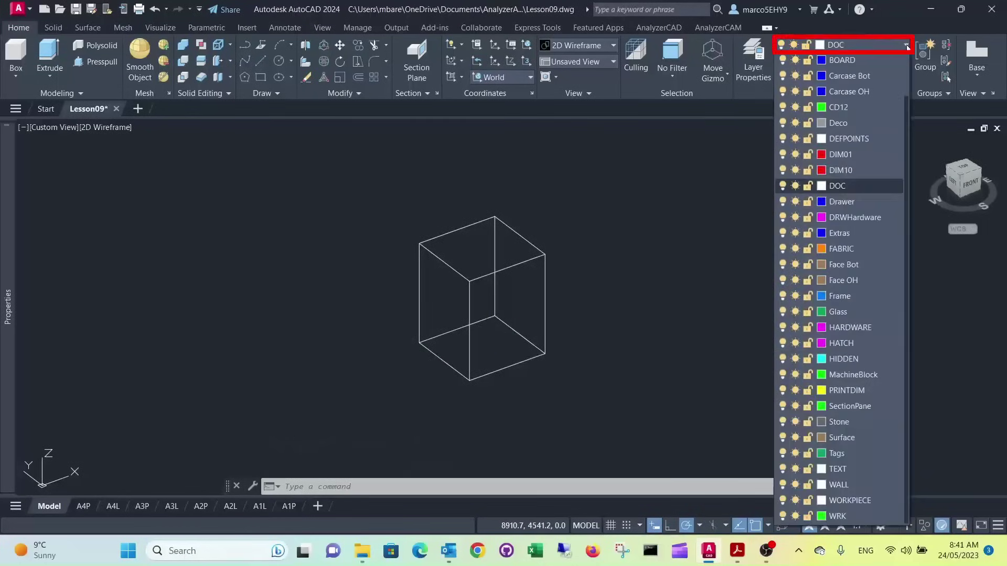
pyautogui.click(848, 60)
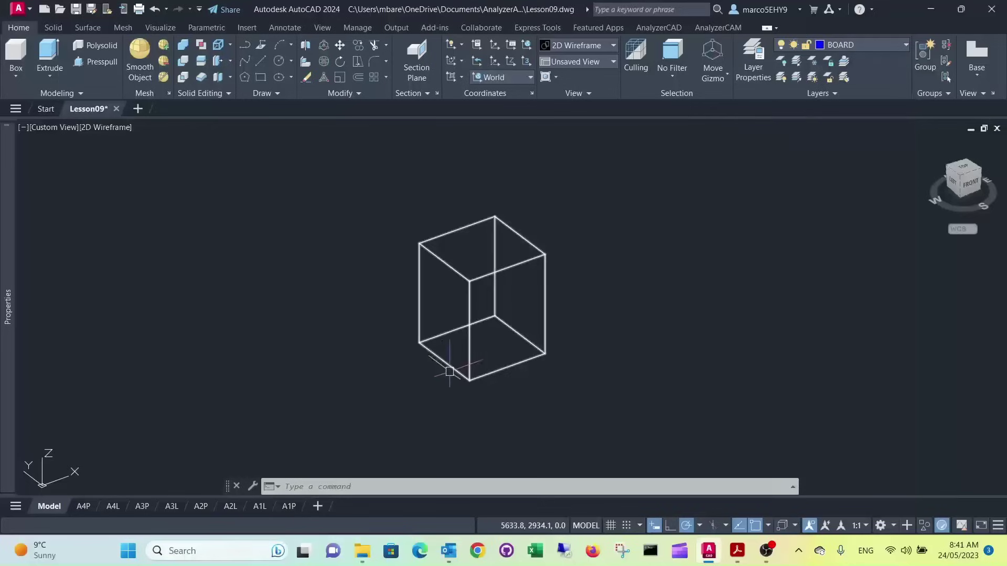
# Step: Draw a 12.3 thick back panel as a box across the full width and height of the envelope's rear face
pyautogui.scroll(2, 431, 366)
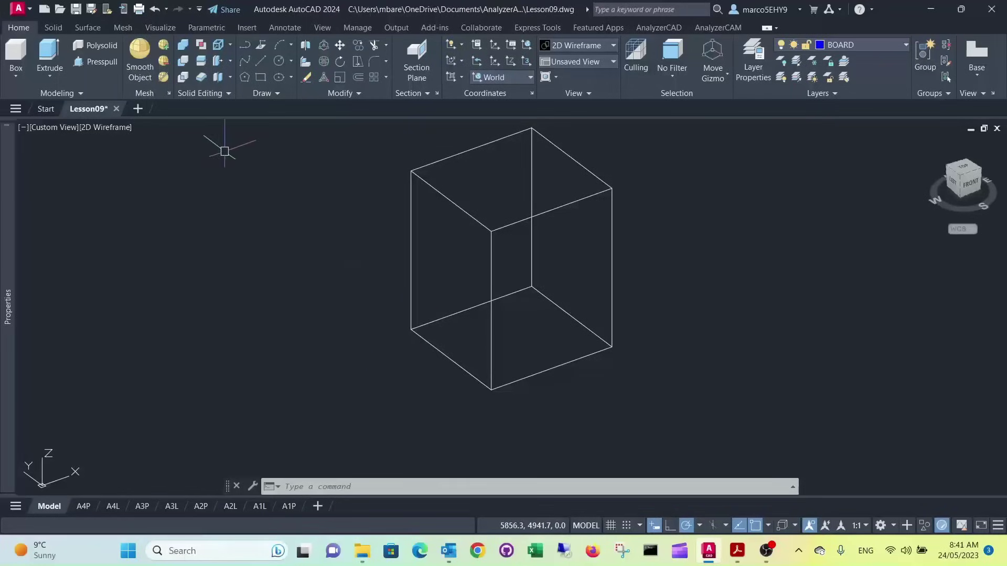
pyautogui.click(14, 52)
pyautogui.scroll(2, 382, 329)
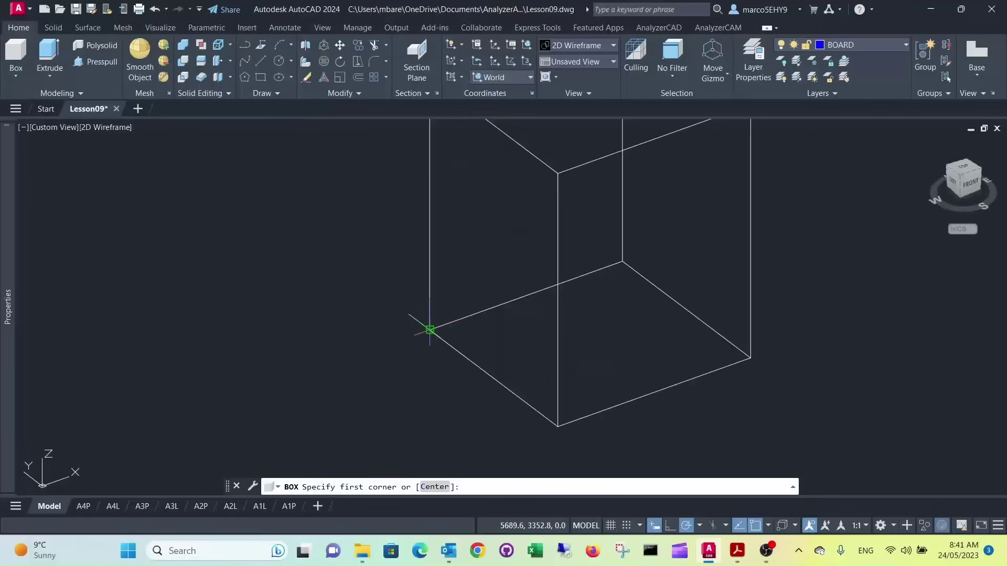
pyautogui.click(430, 330)
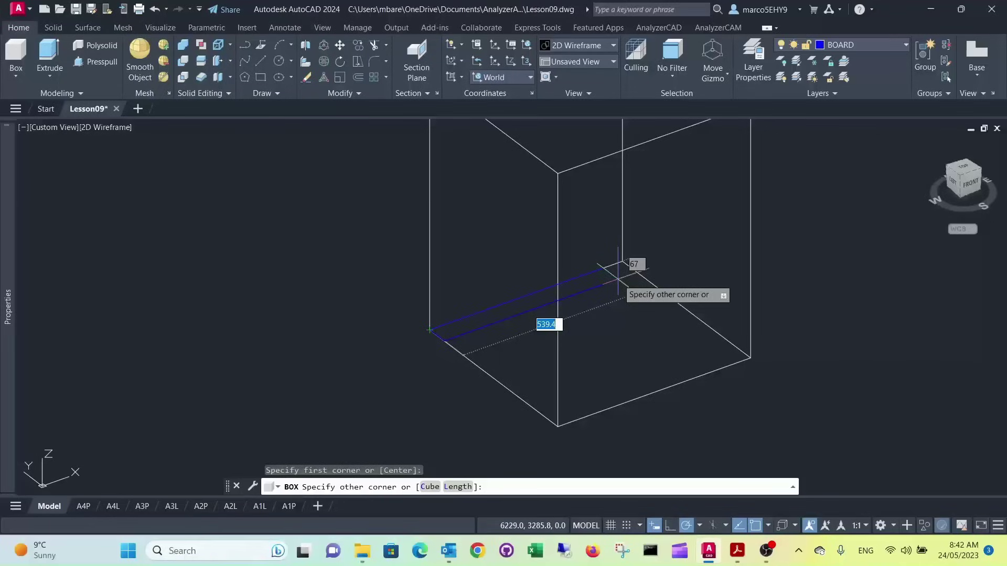
pyautogui.press('Tab')
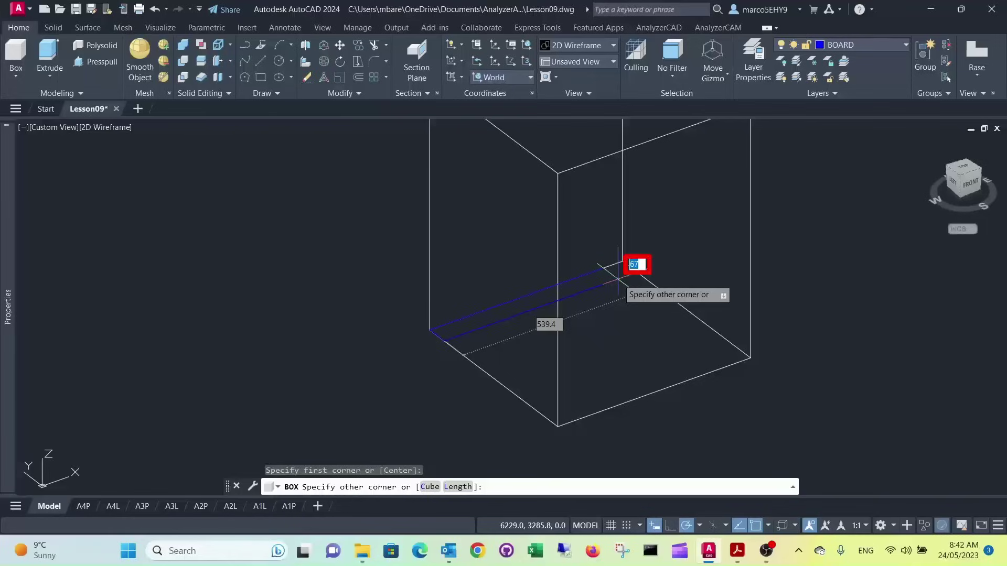
pyautogui.write('12.3')
pyautogui.press('Tab')
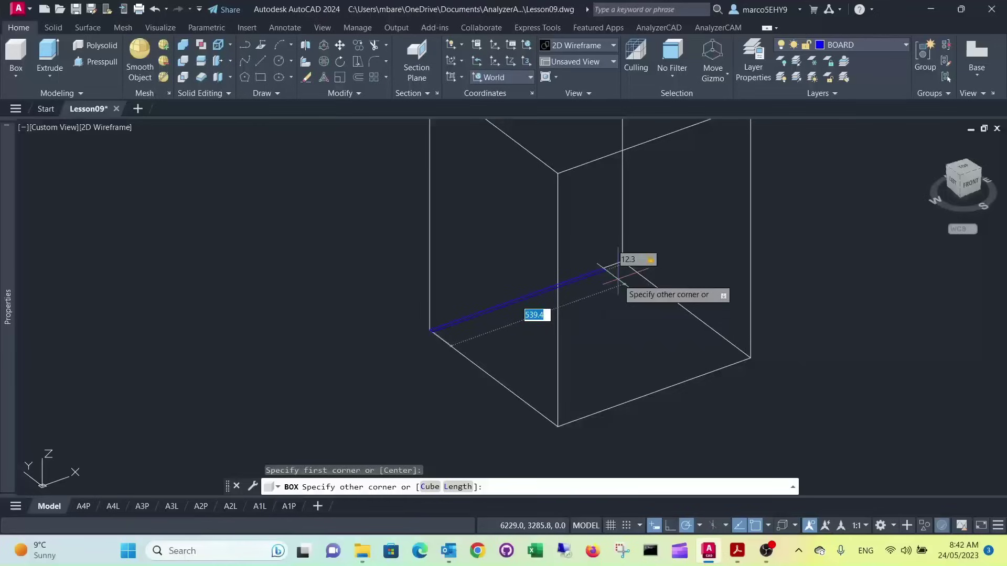
pyautogui.click(687, 309)
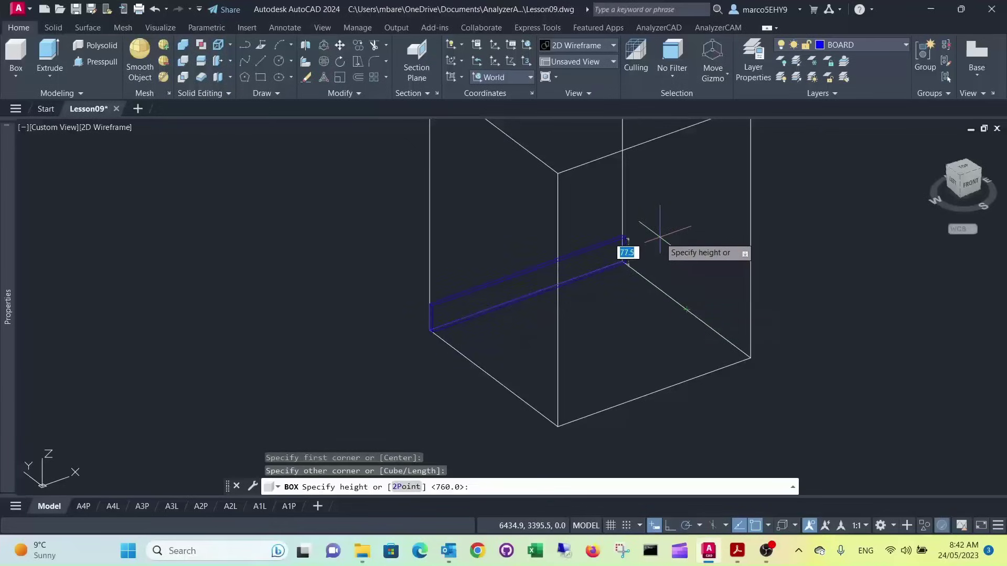
pyautogui.moveTo(664, 226); pyautogui.dragTo(662, 344, button='middle')
pyautogui.moveTo(647, 202); pyautogui.dragTo(643, 238, button='middle')
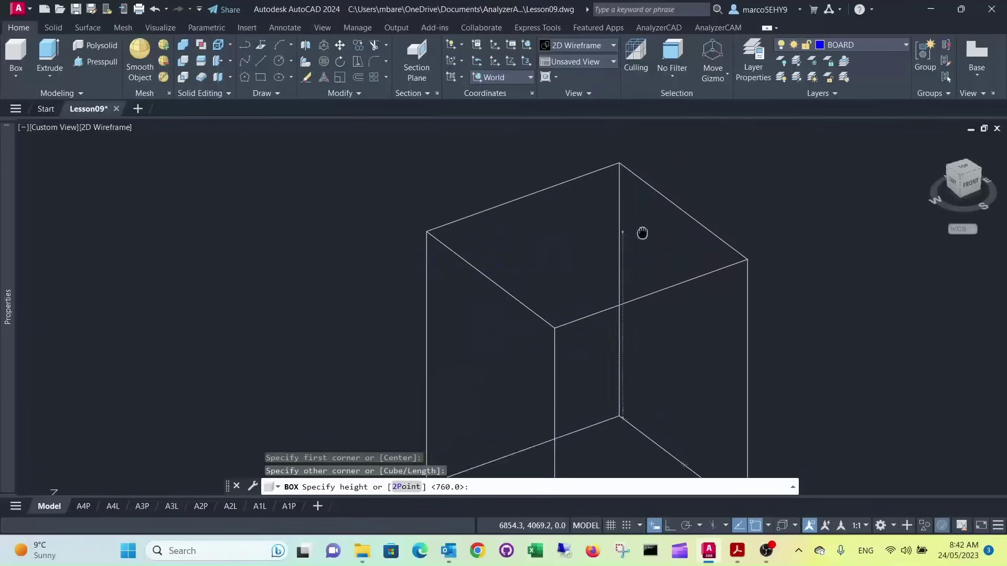
pyautogui.click(620, 173)
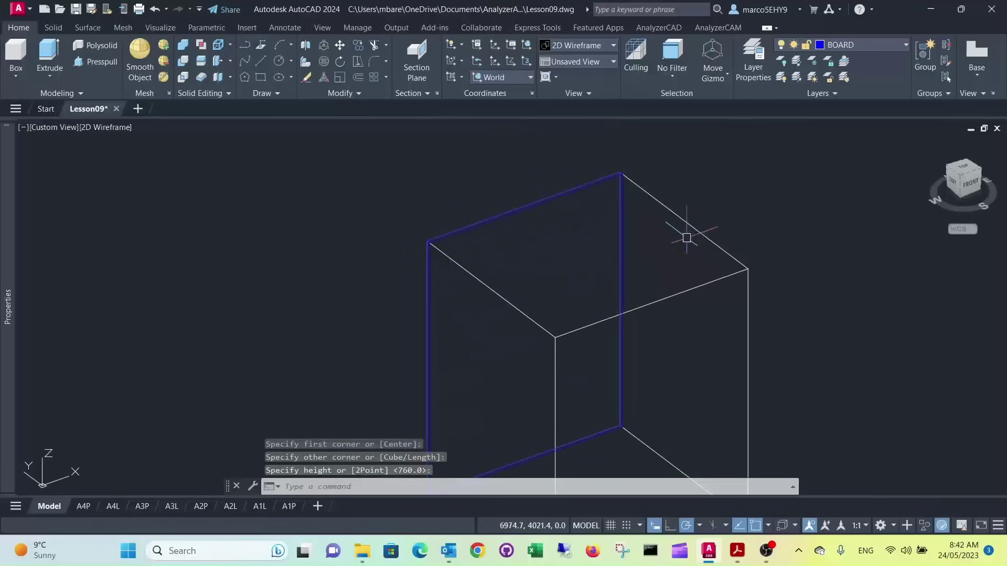
# Step: Draw an 18.3 thick left side panel as a box from the back panel's front face to the envelope's front corner, at full envelope height
pyautogui.scroll(2, 445, 247)
pyautogui.scroll(-2, 506, 243)
pyautogui.scroll(1, 596, 223)
pyautogui.scroll(-1, 572, 225)
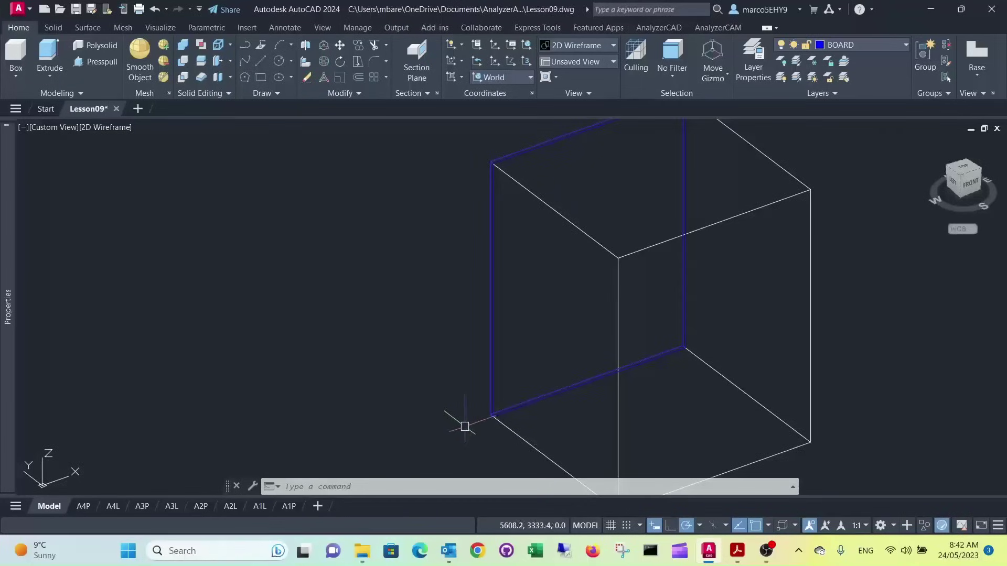
pyautogui.moveTo(492, 388); pyautogui.dragTo(462, 347, button='middle')
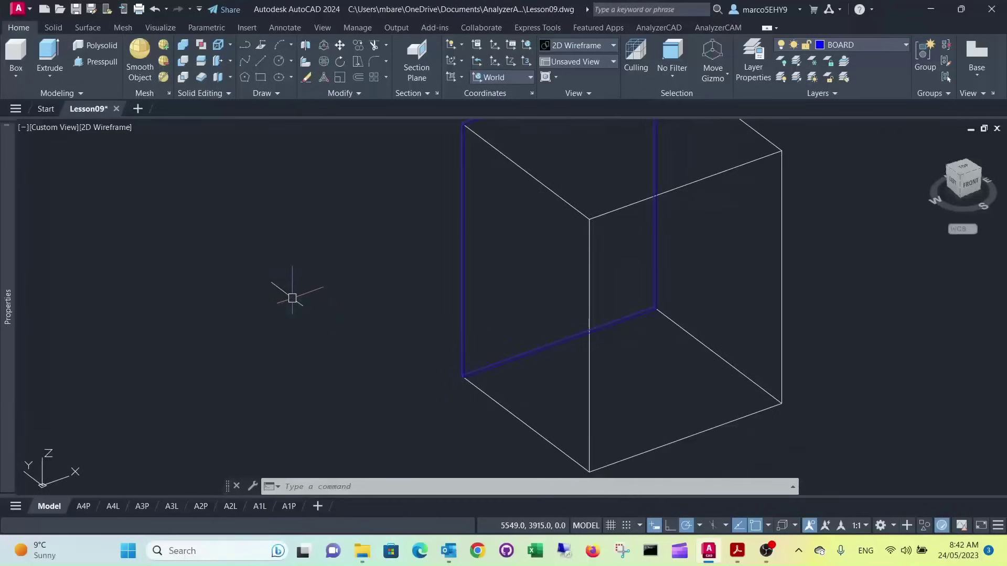
pyautogui.click(16, 53)
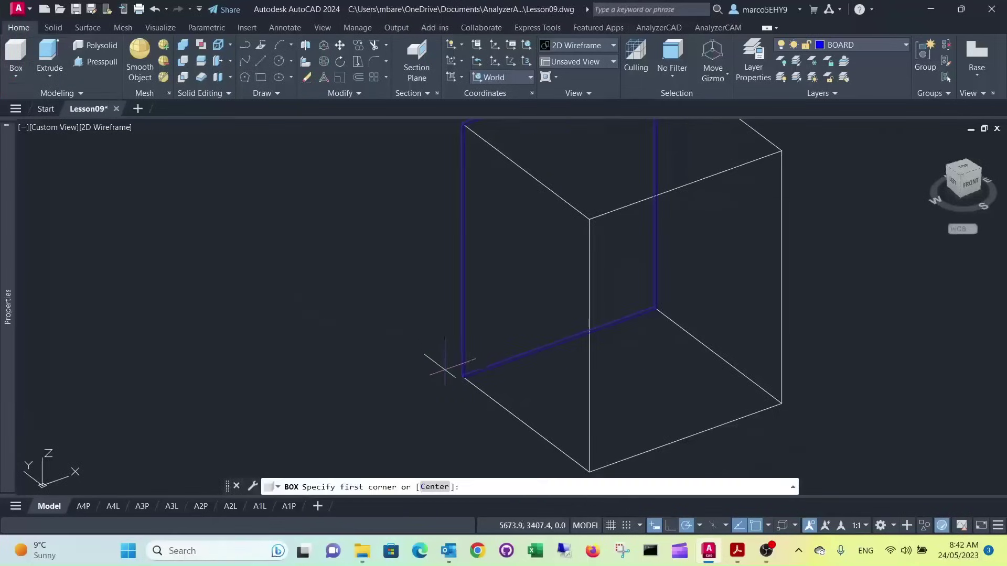
pyautogui.scroll(3, 463, 410)
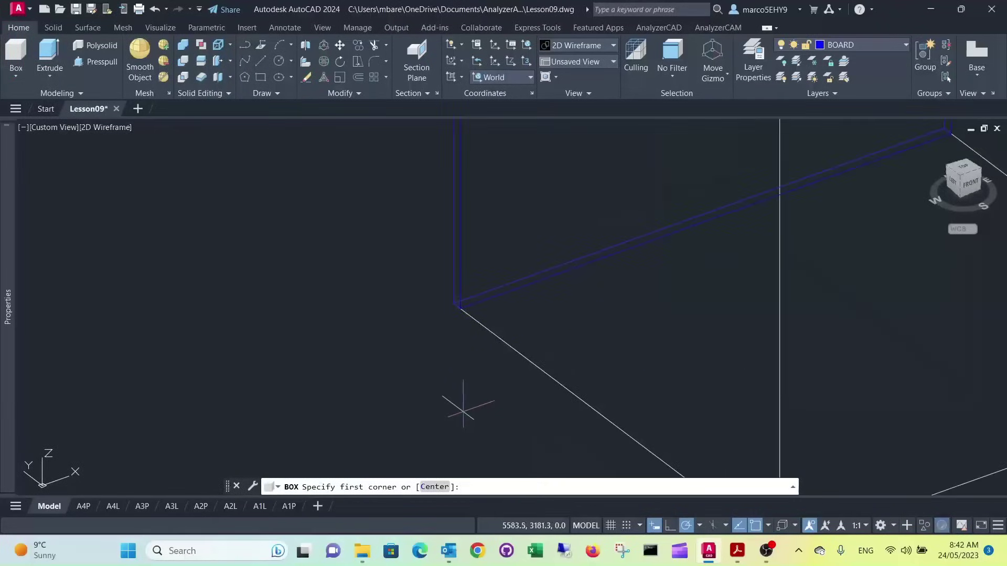
pyautogui.click(461, 309)
pyautogui.scroll(-2, 540, 349)
pyautogui.moveTo(569, 349); pyautogui.dragTo(561, 304, button='middle')
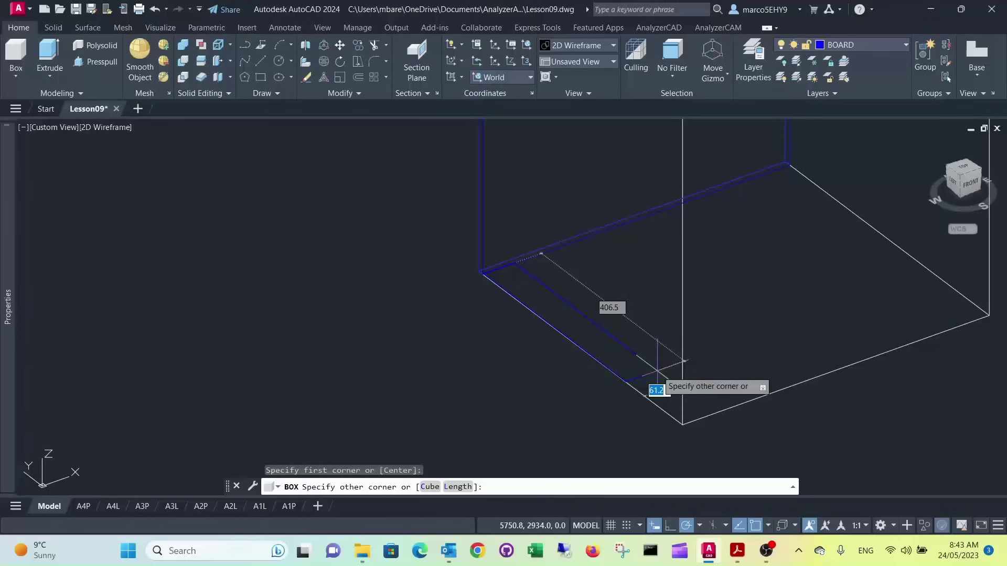
pyautogui.write('18.3')
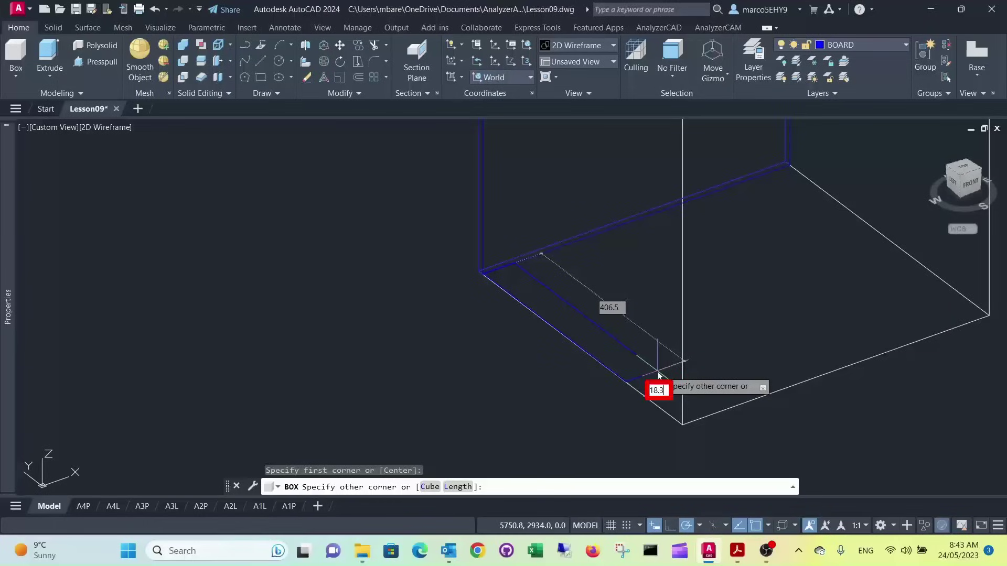
pyautogui.press('Tab')
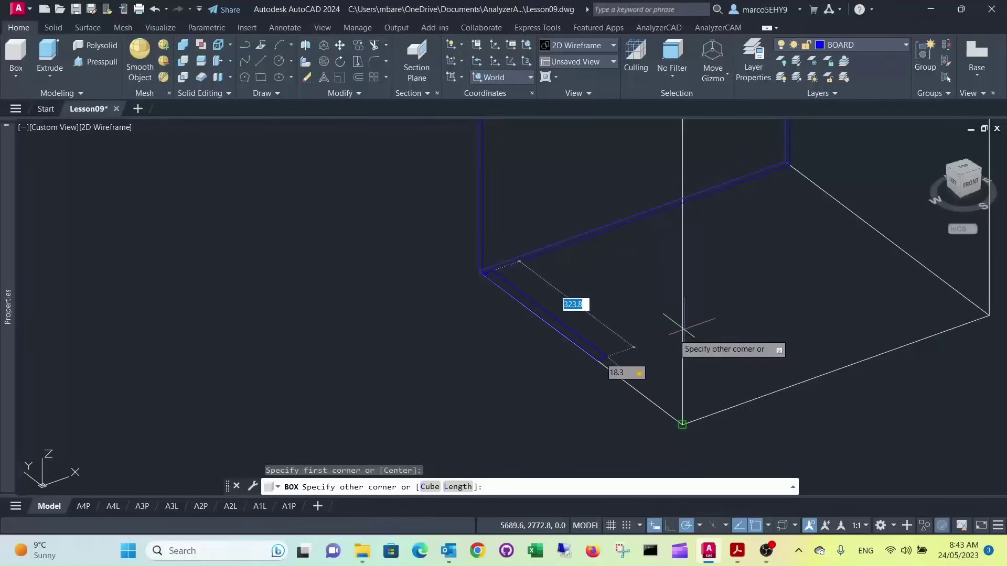
pyautogui.press('BackSpace')
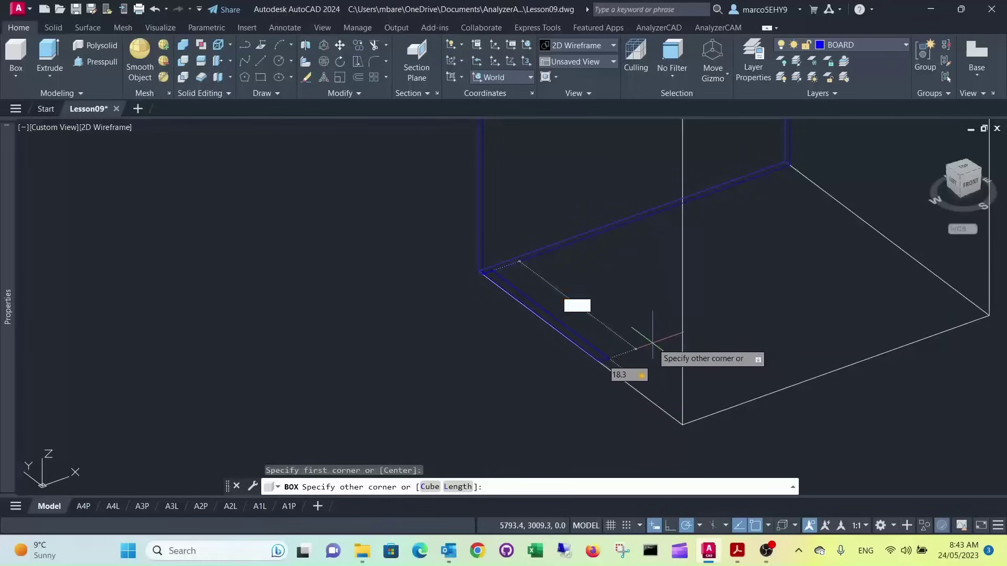
pyautogui.click(682, 424)
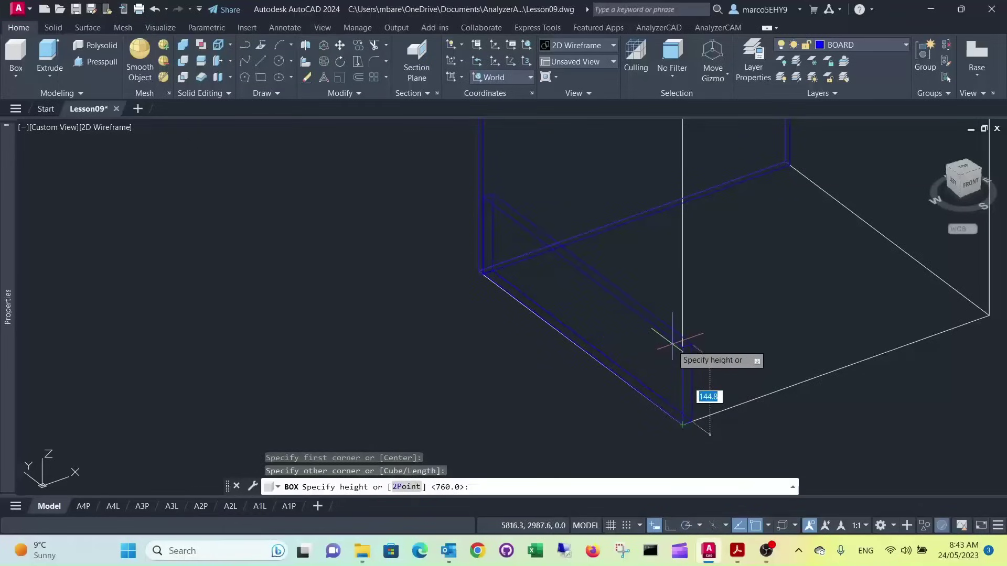
pyautogui.scroll(-3, 674, 336)
pyautogui.moveTo(673, 318); pyautogui.dragTo(664, 323, button='middle')
pyautogui.scroll(4, 663, 281)
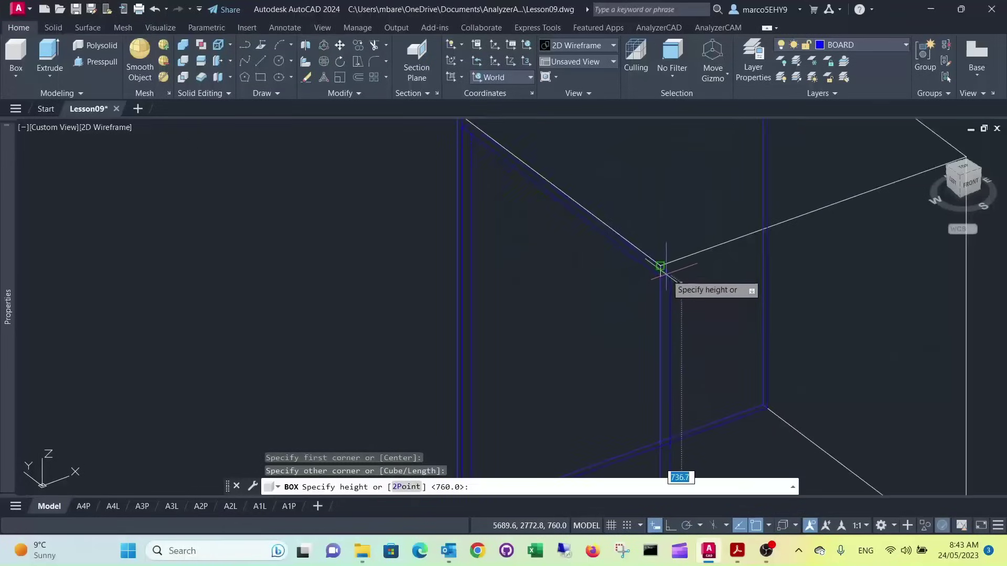
pyautogui.click(662, 281)
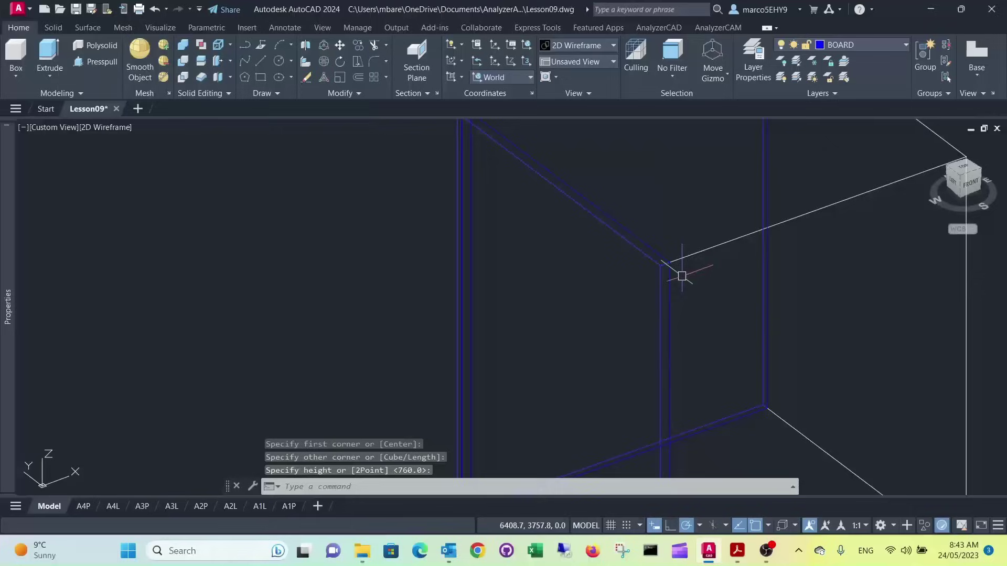
# Step: Shorten the left side panel by moving its front face back 20 toward the rear
pyautogui.scroll(-3, 665, 264)
pyautogui.scroll(5, 655, 367)
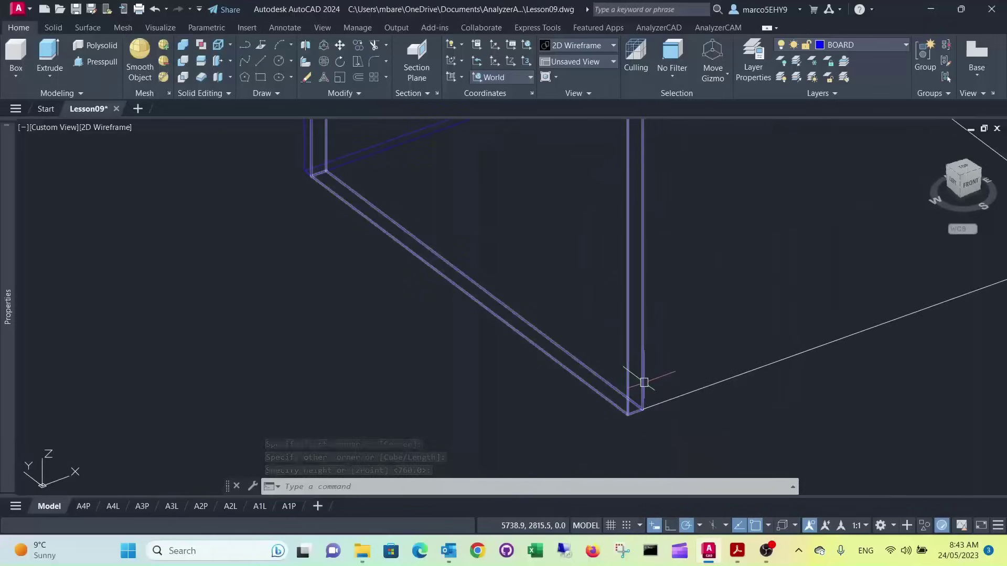
pyautogui.scroll(3, 644, 383)
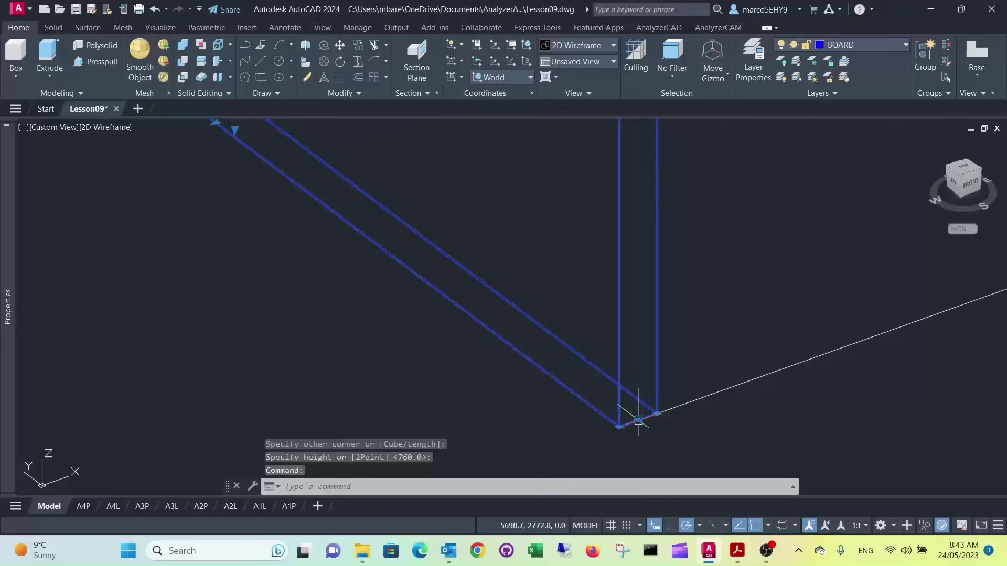
pyautogui.click(639, 420)
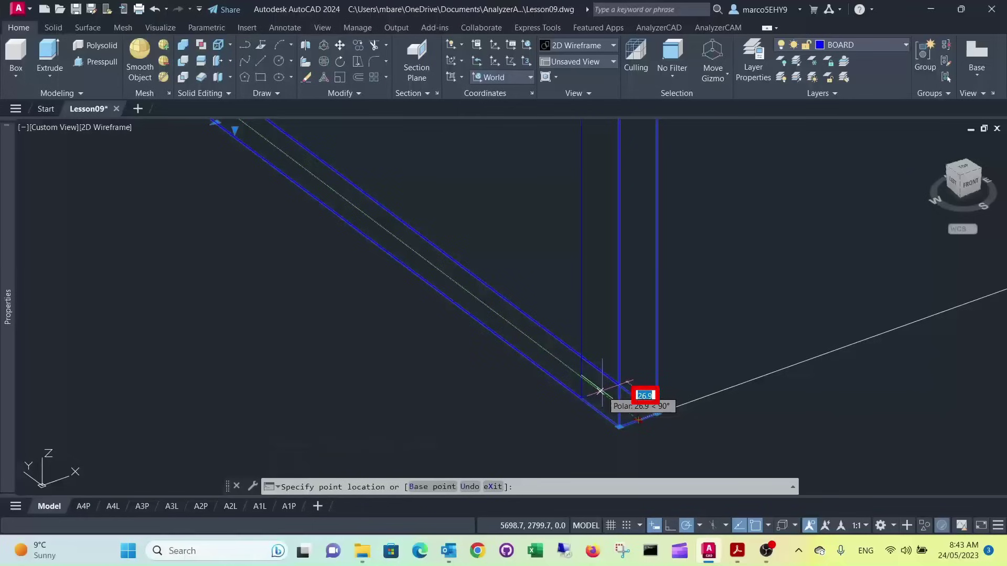
pyautogui.write('20')
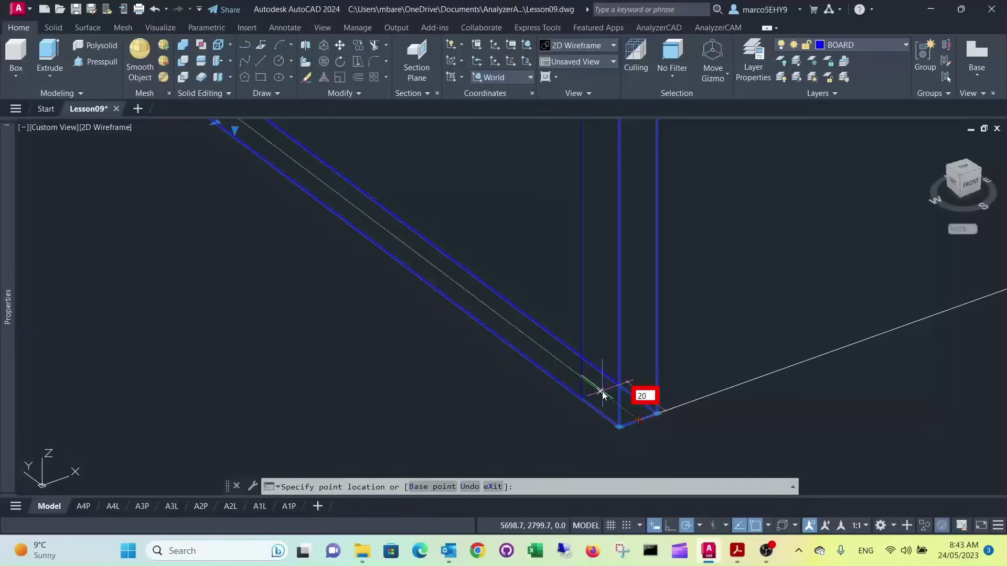
pyautogui.press('Return')
pyautogui.press('Escape')
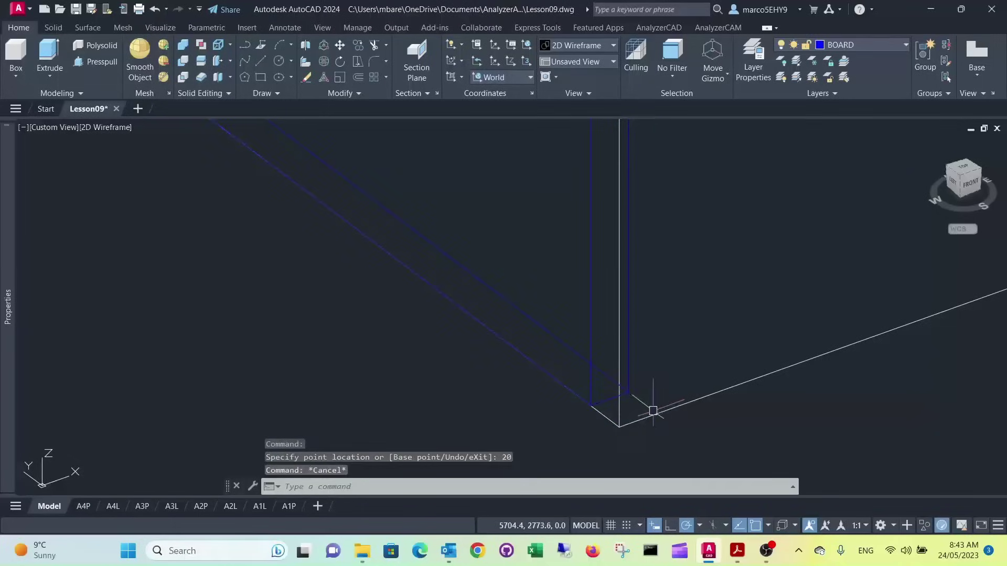
# Step: Measure the setback between the left side panel's lower front corner and the envelope's front corner
pyautogui.scroll(2, 609, 419)
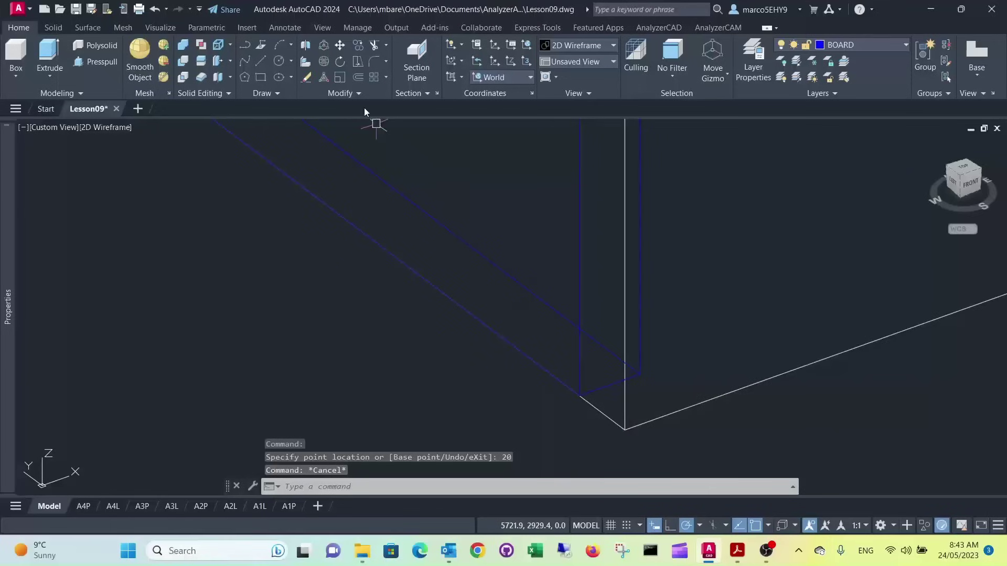
pyautogui.write('dist')
pyautogui.press('Return')
pyautogui.click(579, 394)
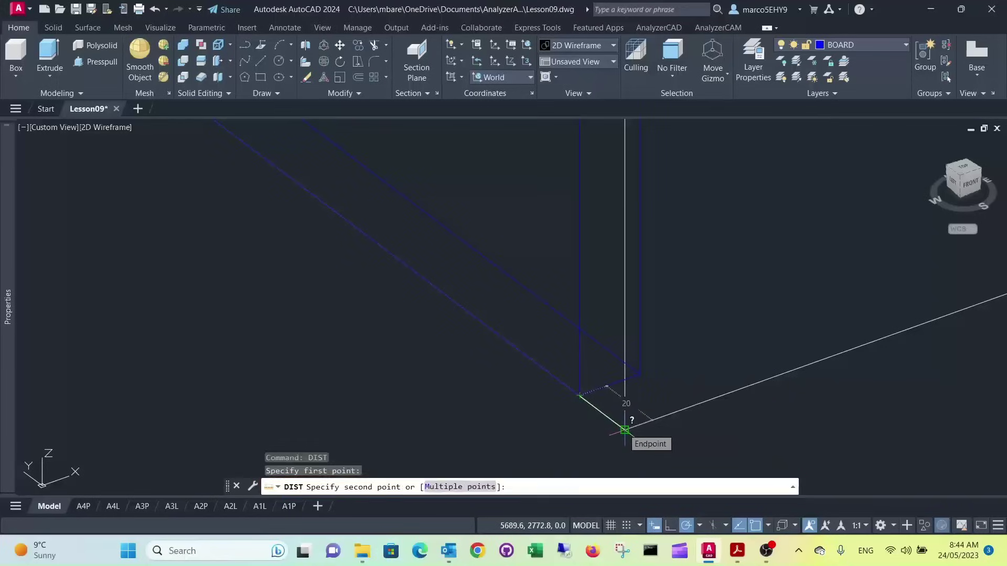
pyautogui.click(625, 430)
pyautogui.press('Escape')
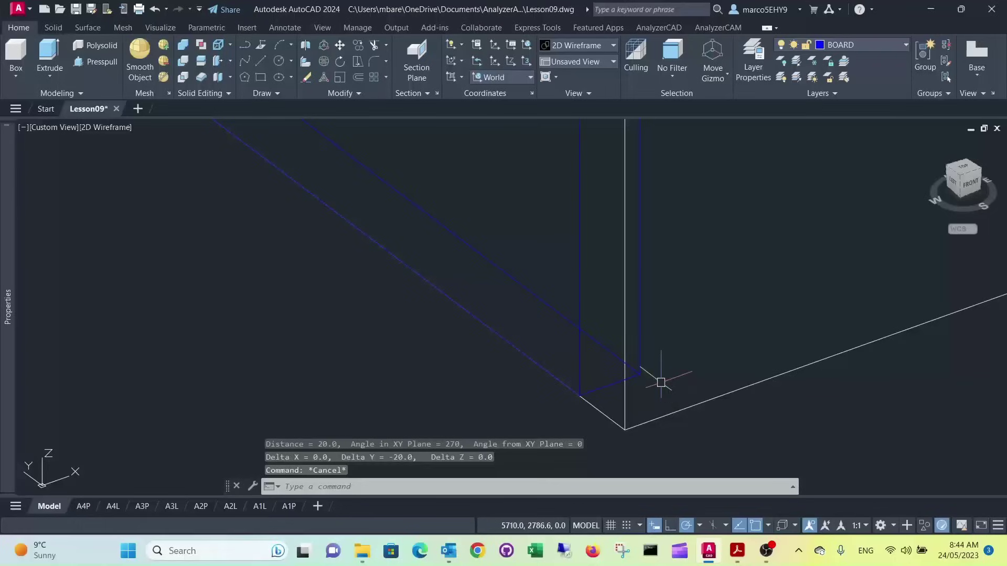
pyautogui.press('Escape')
# Step: Draw an 18.3 thick right side panel as a box from the back panel to the left panel's front line, at full envelope height
pyautogui.scroll(-2, 643, 336)
pyautogui.scroll(2, 636, 254)
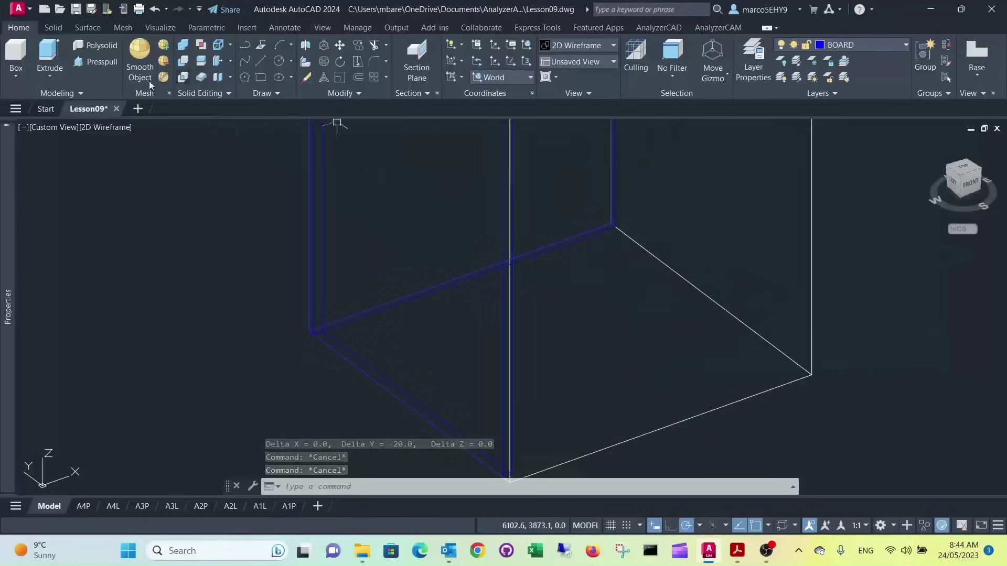
pyautogui.click(17, 55)
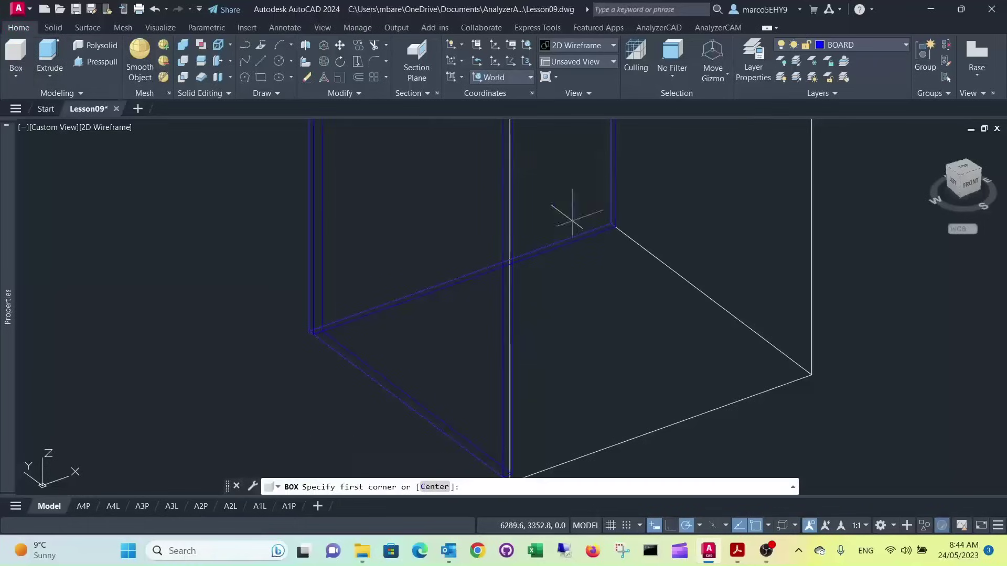
pyautogui.scroll(3, 624, 257)
pyautogui.click(585, 155)
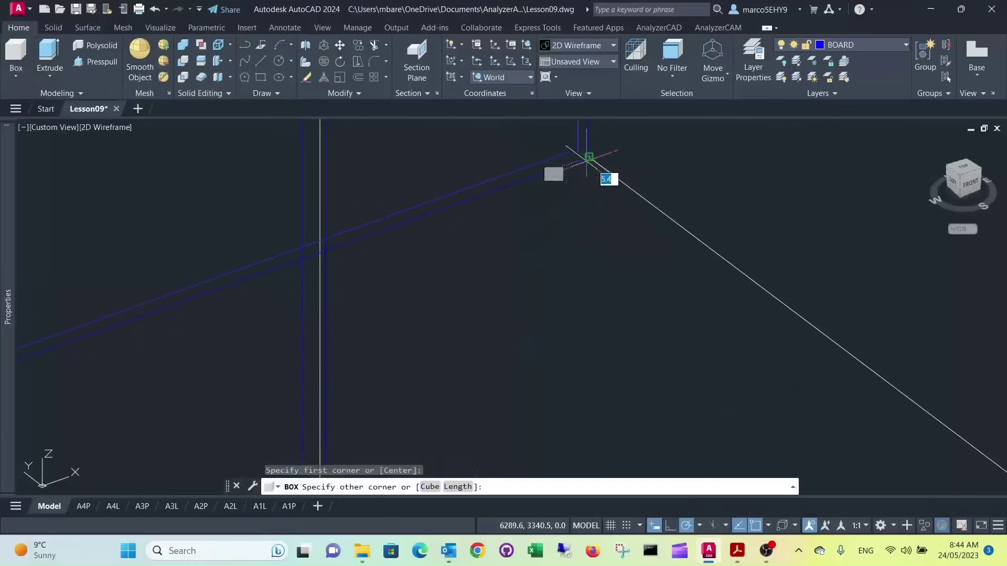
pyautogui.scroll(-2, 582, 163)
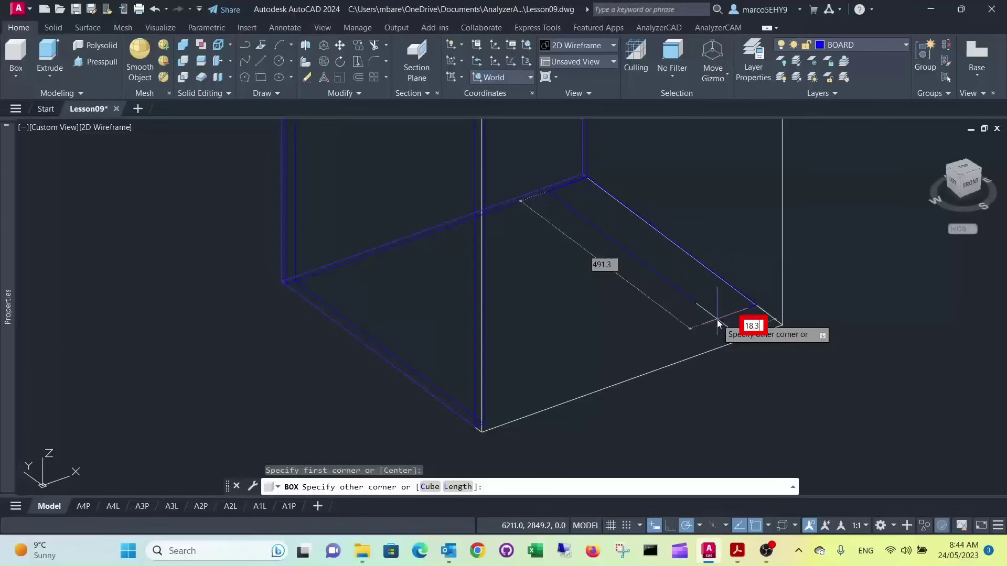
pyautogui.press('Tab')
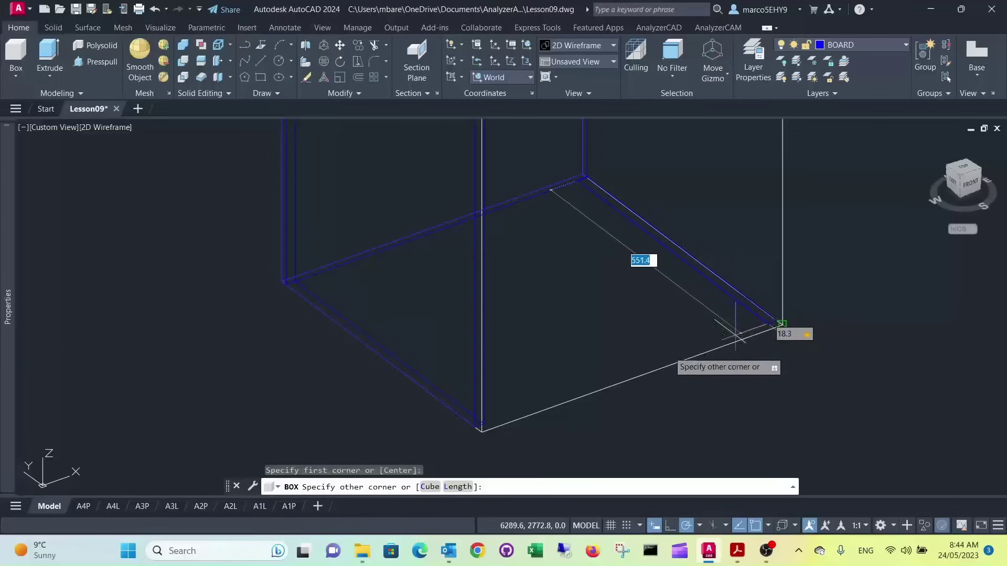
pyautogui.scroll(4, 488, 422)
pyautogui.click(475, 423)
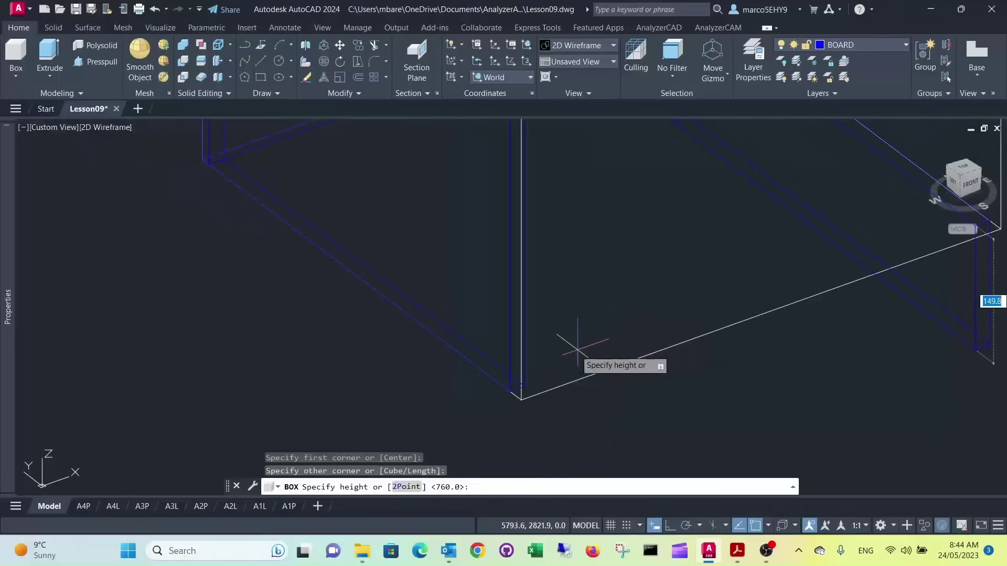
pyautogui.moveTo(619, 281); pyautogui.dragTo(602, 447, button='middle')
pyautogui.moveTo(670, 238); pyautogui.dragTo(652, 382, button='middle')
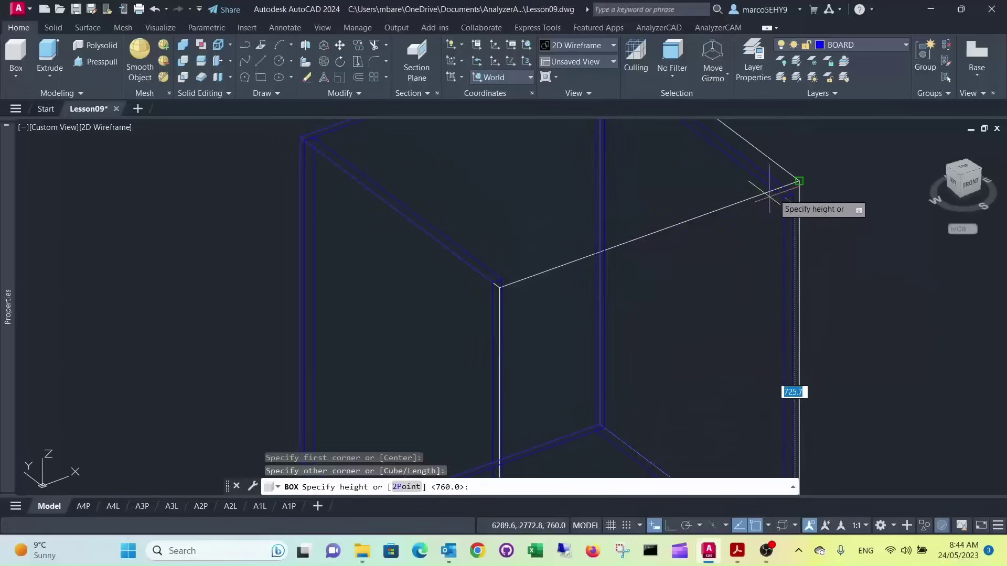
pyautogui.click(799, 181)
pyautogui.scroll(-3, 791, 287)
pyautogui.moveTo(790, 287); pyautogui.dragTo(674, 262, button='middle')
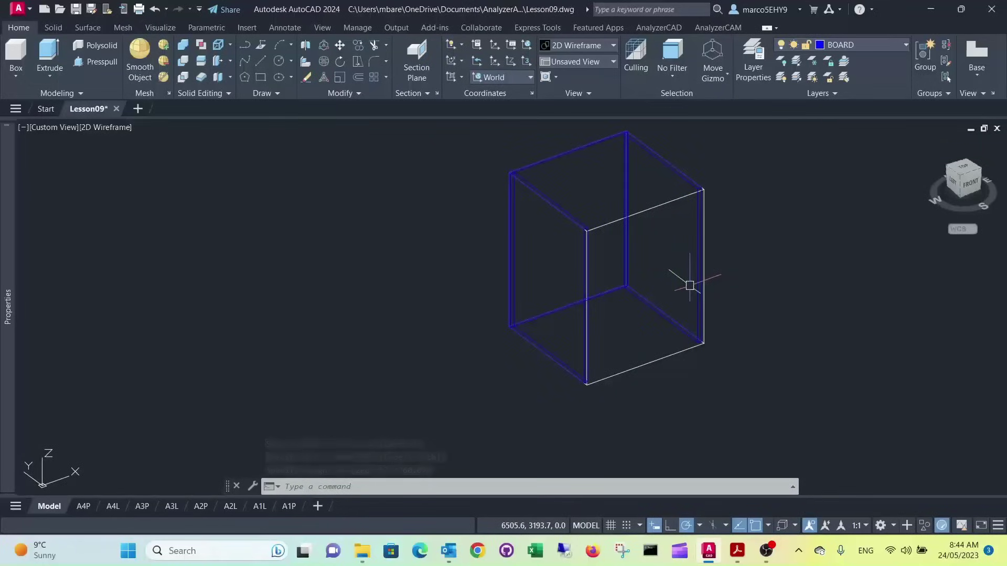
# Step: Draw an 18.3 thick bottom panel as a box between the side panels, from the back panel to their front edges
pyautogui.scroll(4, 577, 348)
pyautogui.scroll(-2, 570, 336)
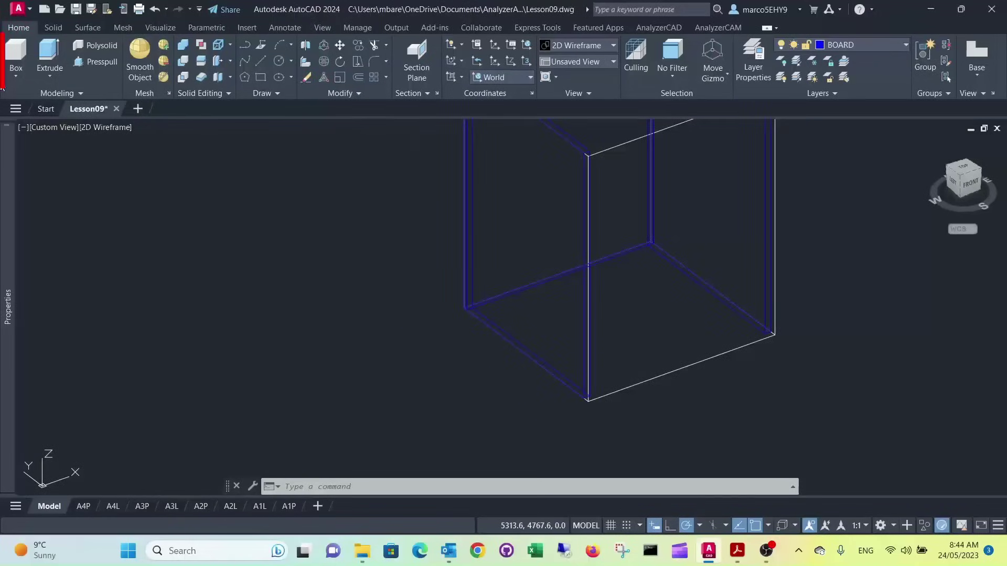
pyautogui.click(15, 56)
pyautogui.scroll(3, 472, 310)
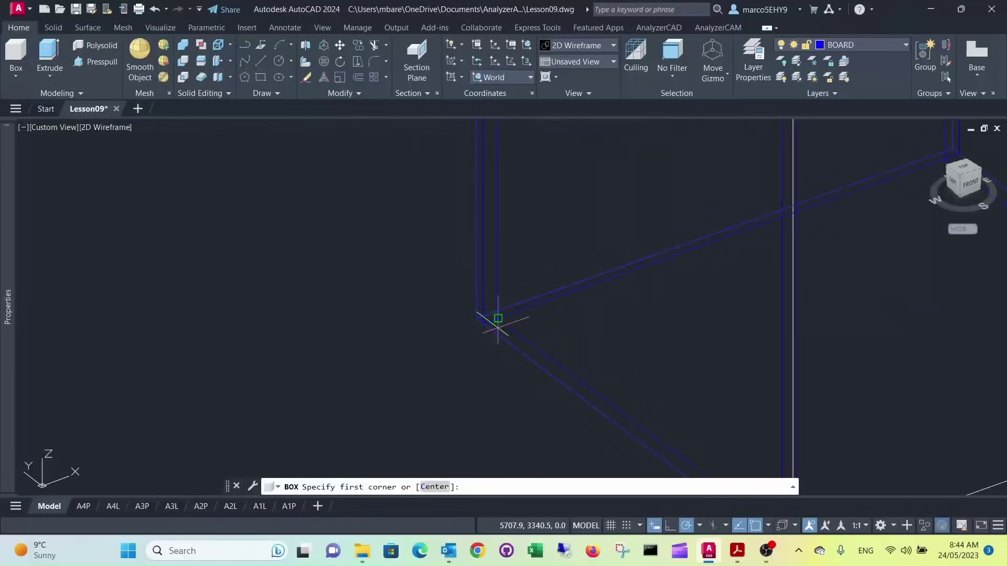
pyautogui.click(497, 318)
pyautogui.scroll(-3, 604, 346)
pyautogui.scroll(4, 723, 356)
pyautogui.click(721, 359)
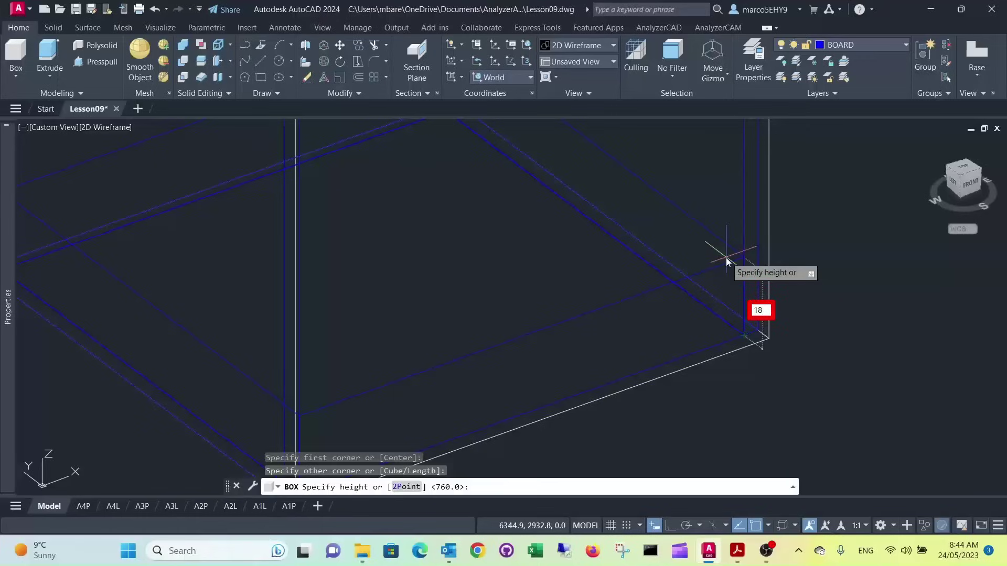
pyautogui.click(726, 260)
# Step: Draw a front top rail as a box between the side panels at their upper front corners, 120 deep and 18.3 thick
pyautogui.scroll(-3, 783, 318)
pyautogui.scroll(5, 614, 294)
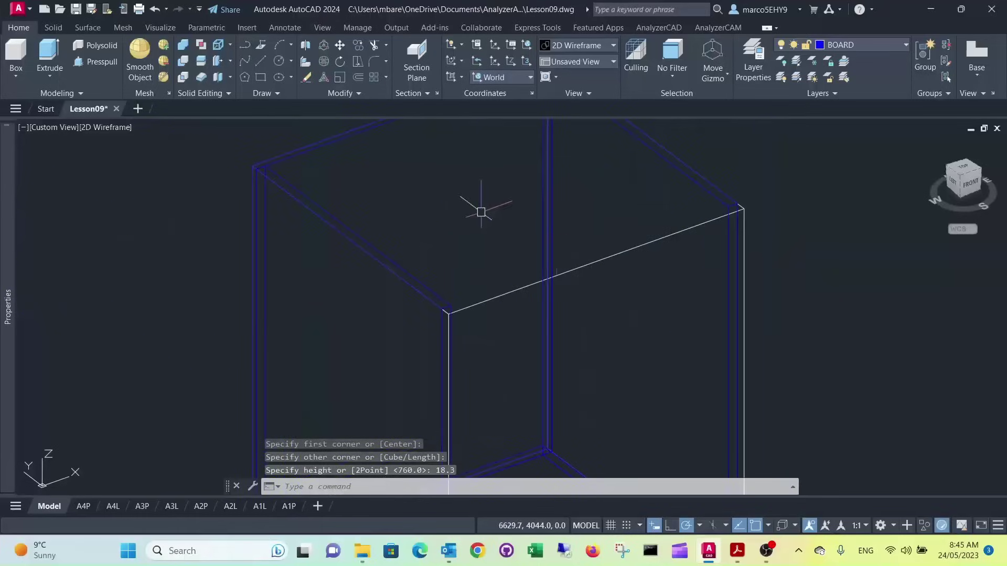
pyautogui.click(15, 58)
pyautogui.scroll(4, 445, 310)
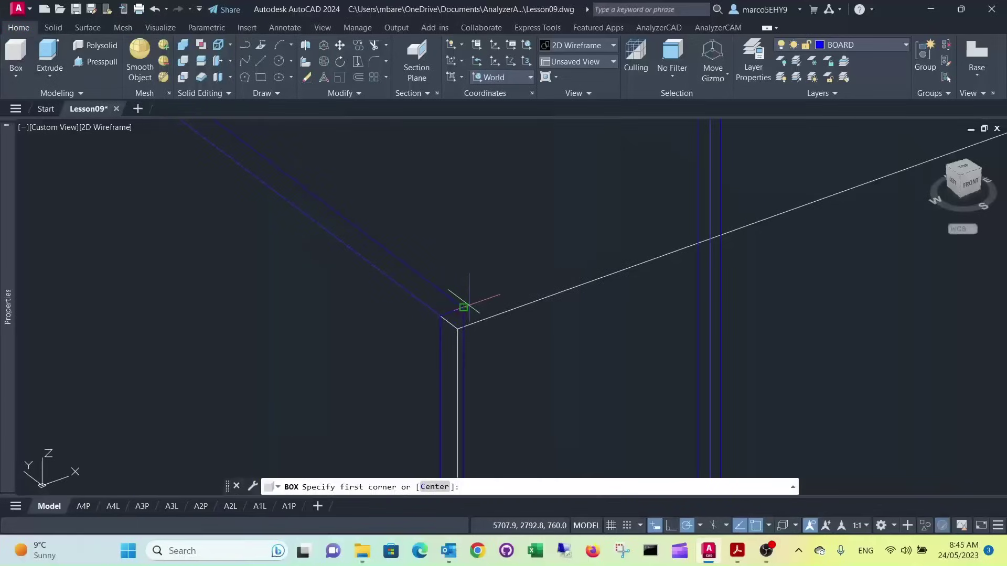
pyautogui.click(464, 307)
pyautogui.scroll(-3, 472, 299)
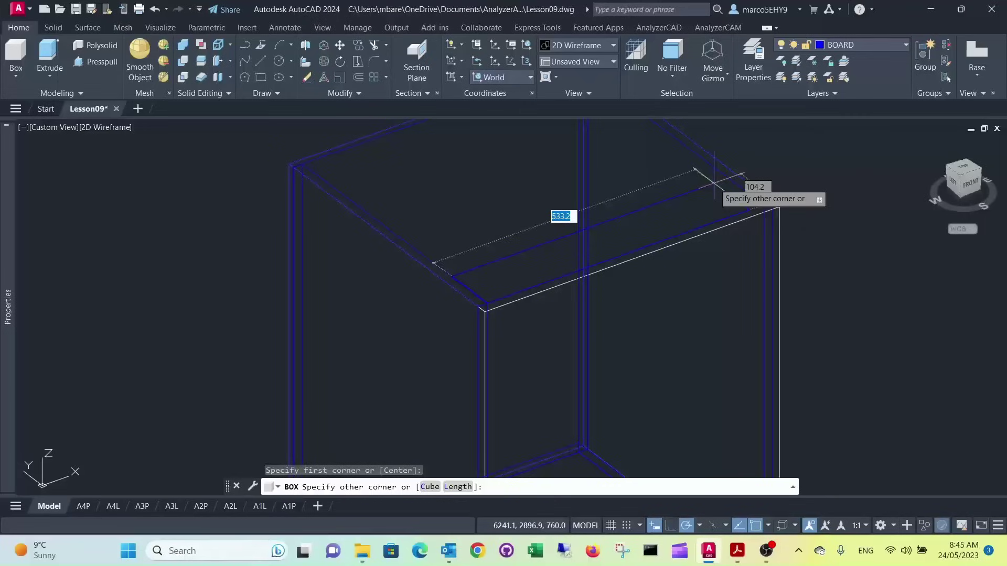
pyautogui.press('Tab')
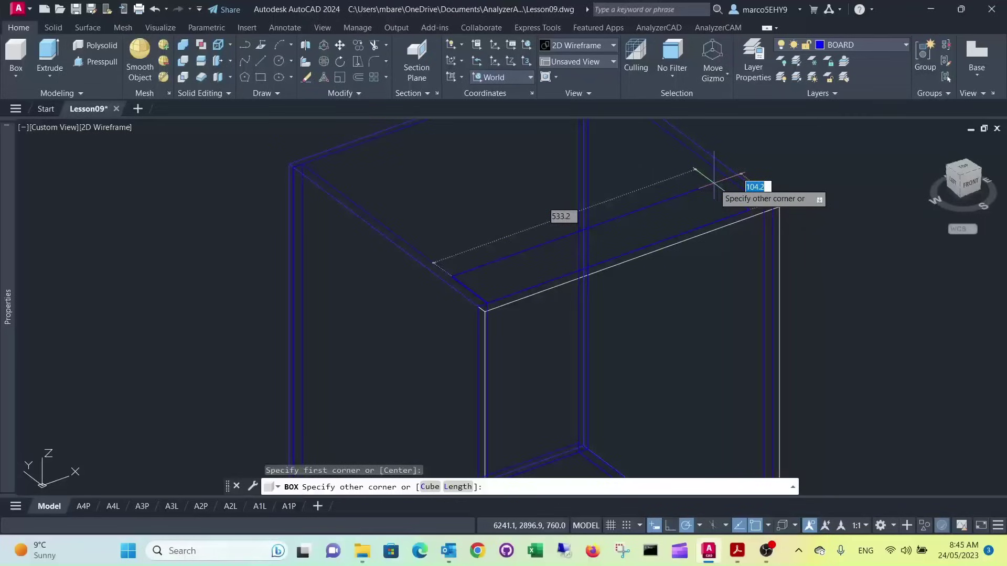
pyautogui.write('120')
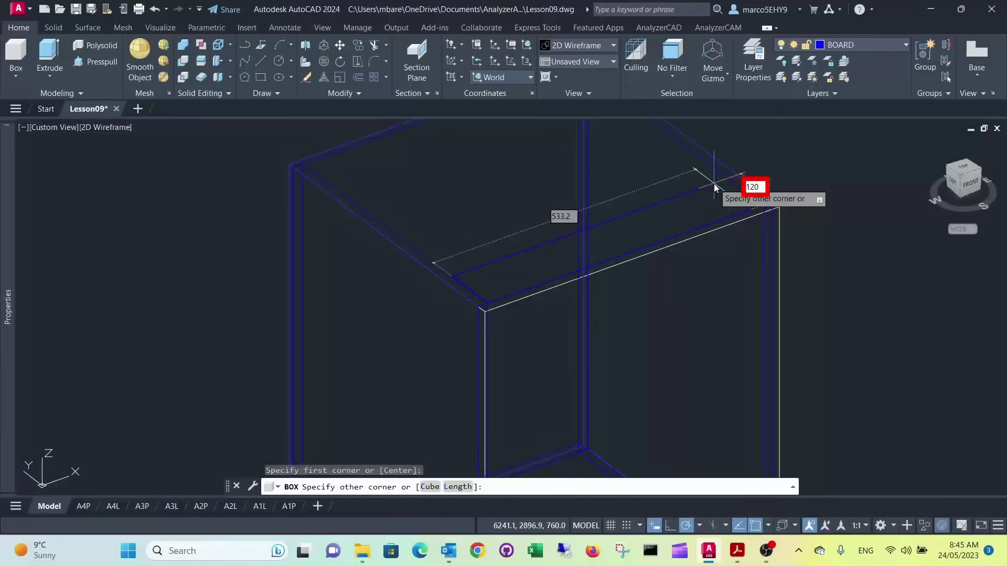
pyautogui.press('Tab')
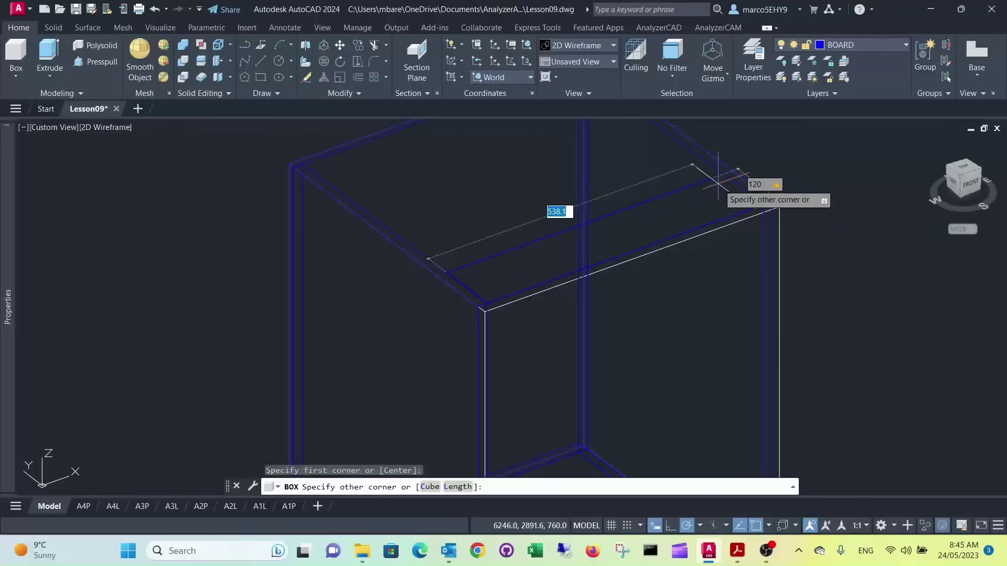
pyautogui.click(764, 205)
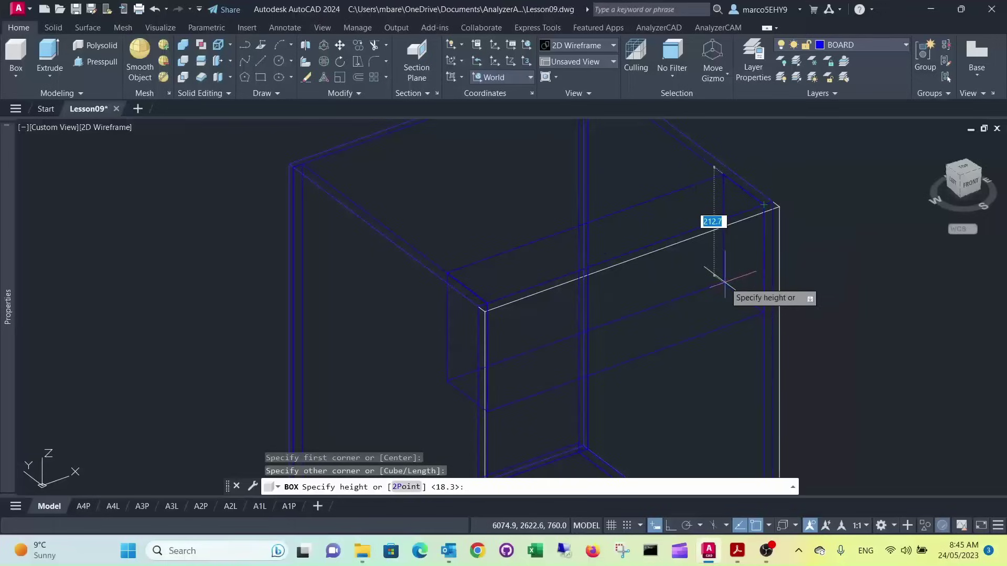
pyautogui.write('18.3')
pyautogui.press('Return')
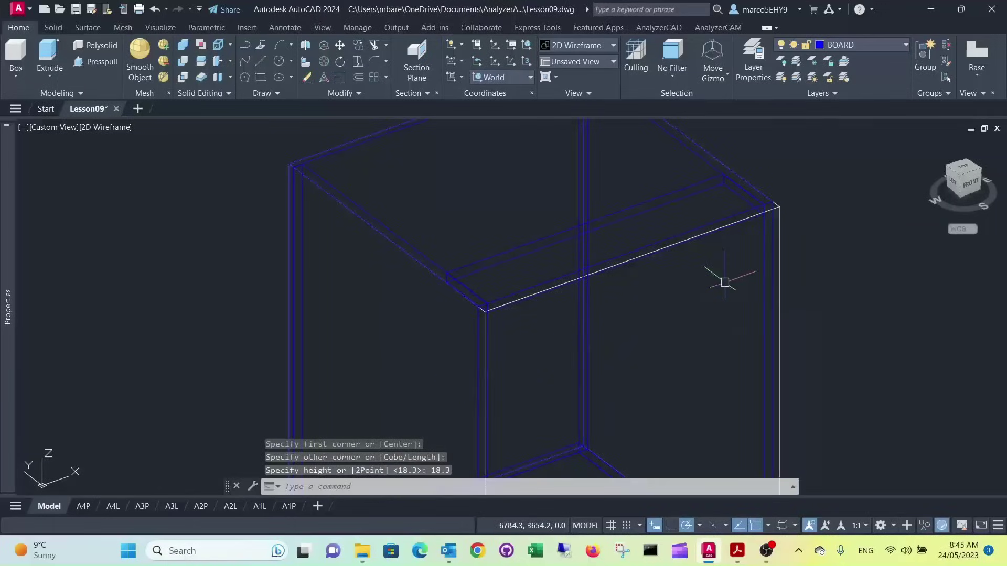
# Step: Copy the front top rail to the rear of the carcase, with its back edge against the back panel
pyautogui.scroll(2, 539, 297)
pyautogui.scroll(-4, 540, 297)
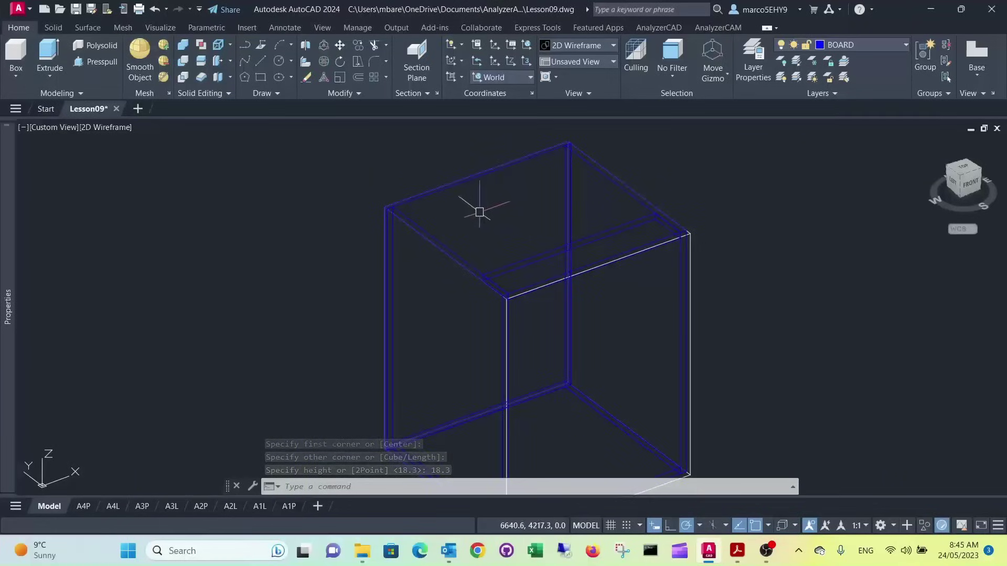
pyautogui.scroll(2, 394, 206)
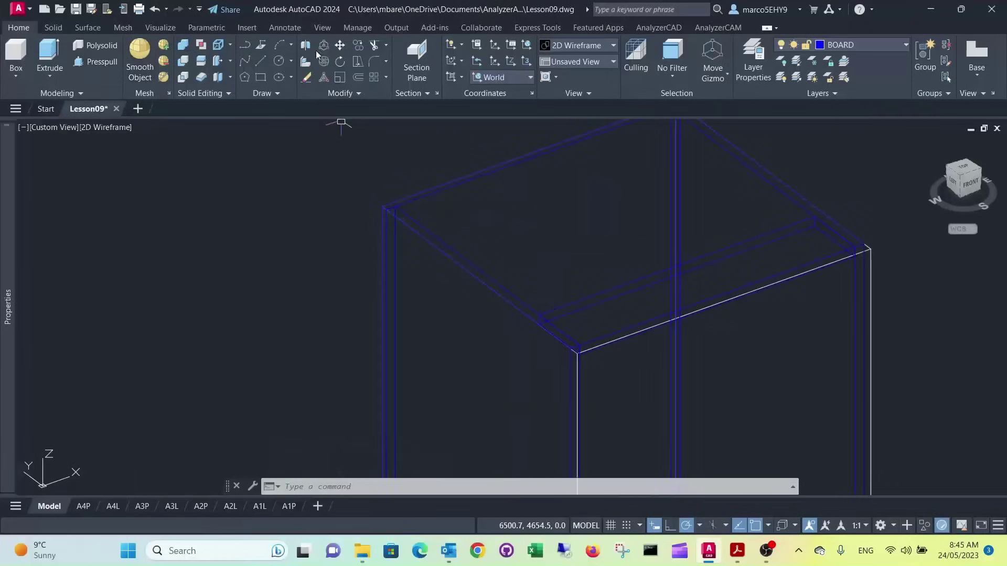
pyautogui.click(357, 46)
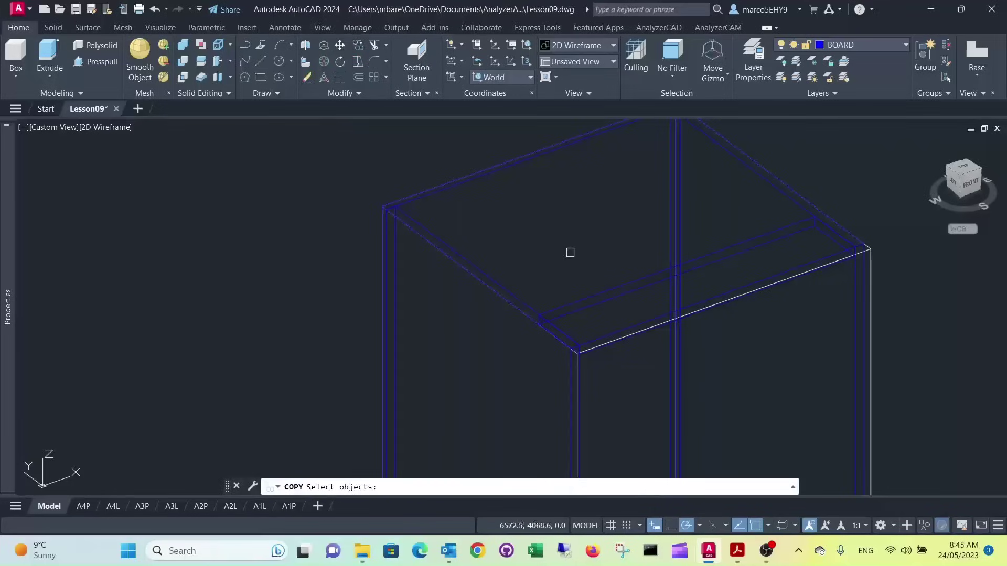
pyautogui.click(590, 299)
pyautogui.press('Return')
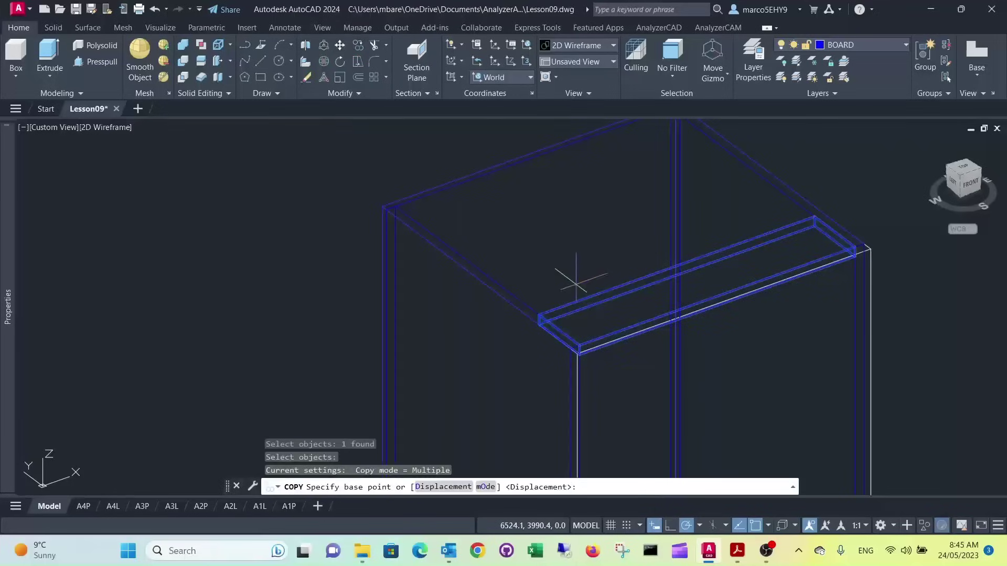
pyautogui.click(538, 317)
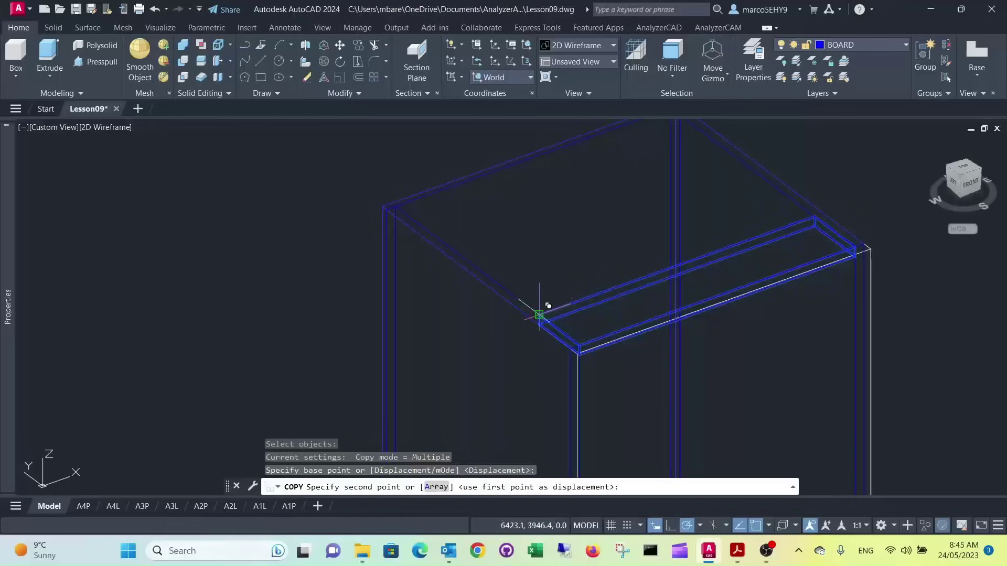
pyautogui.scroll(3, 407, 200)
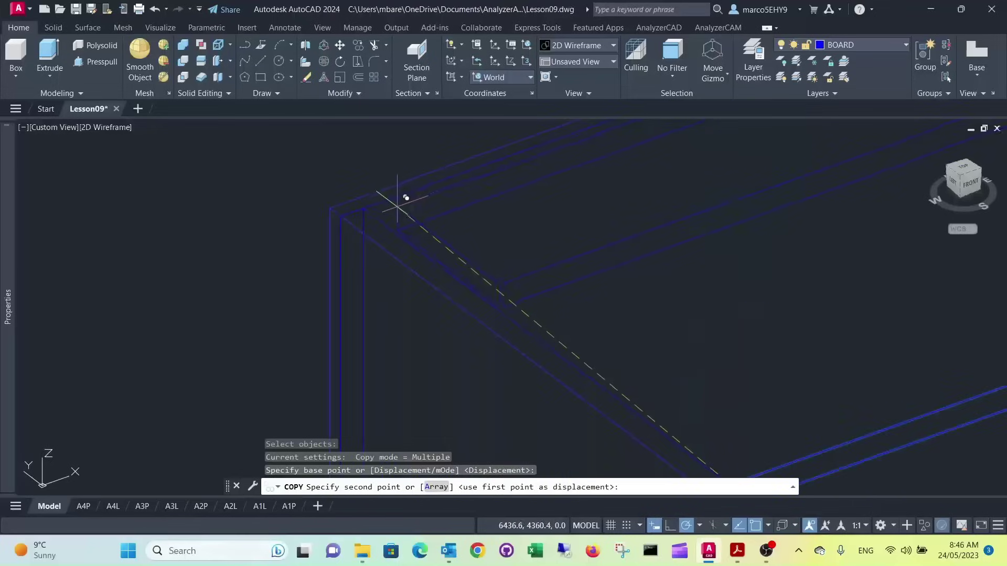
pyautogui.click(365, 209)
pyautogui.press('Return')
pyautogui.scroll(-4, 484, 233)
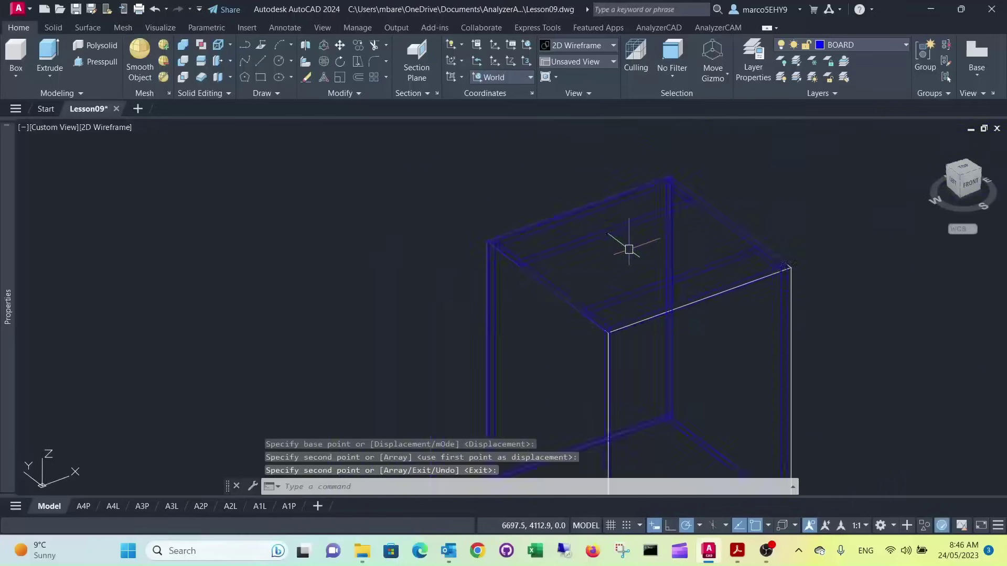
pyautogui.moveTo(633, 230); pyautogui.dragTo(601, 189, button='middle')
pyautogui.scroll(5, 589, 231)
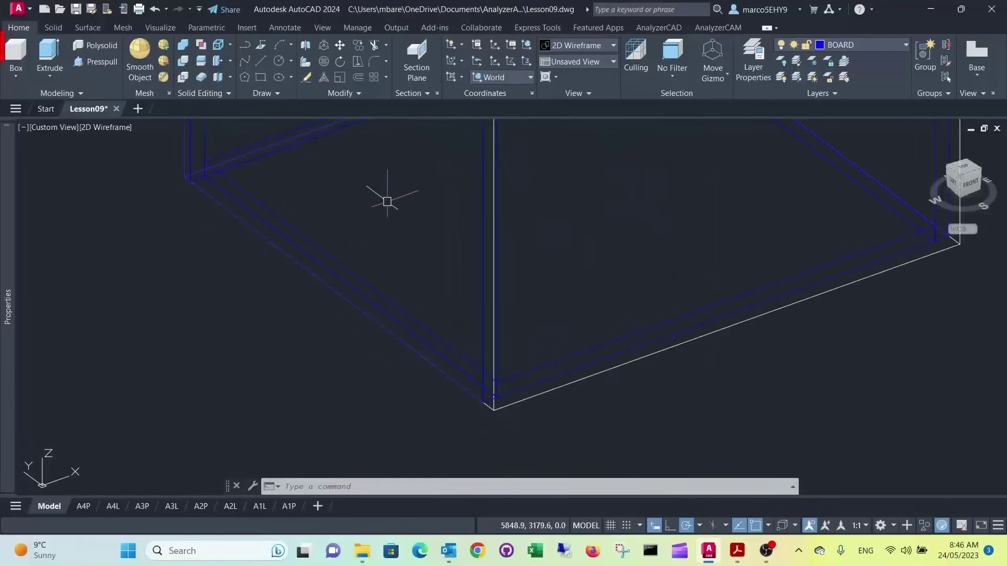
# Step: Draw an 18.3 thick door as a box across the full front of the reference box, from its lower front corner up to its top edge
pyautogui.click(22, 55)
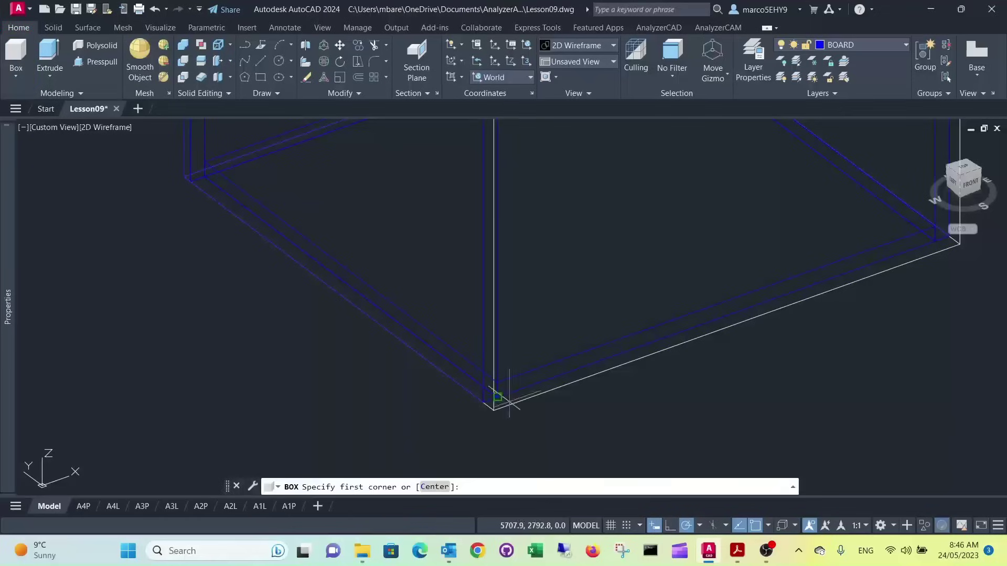
pyautogui.click(494, 410)
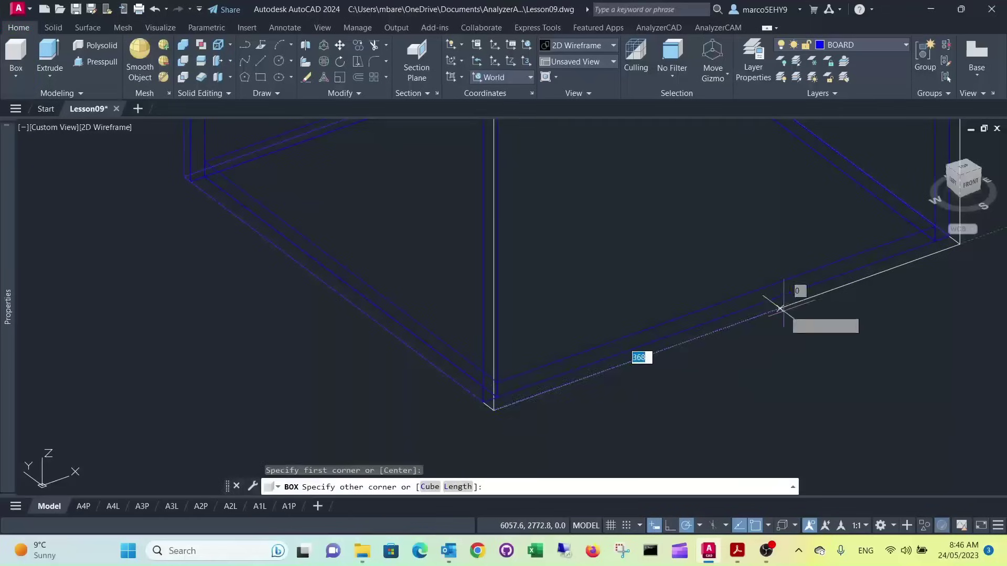
pyautogui.moveTo(941, 248); pyautogui.dragTo(818, 345, button='middle')
pyautogui.scroll(2, 818, 345)
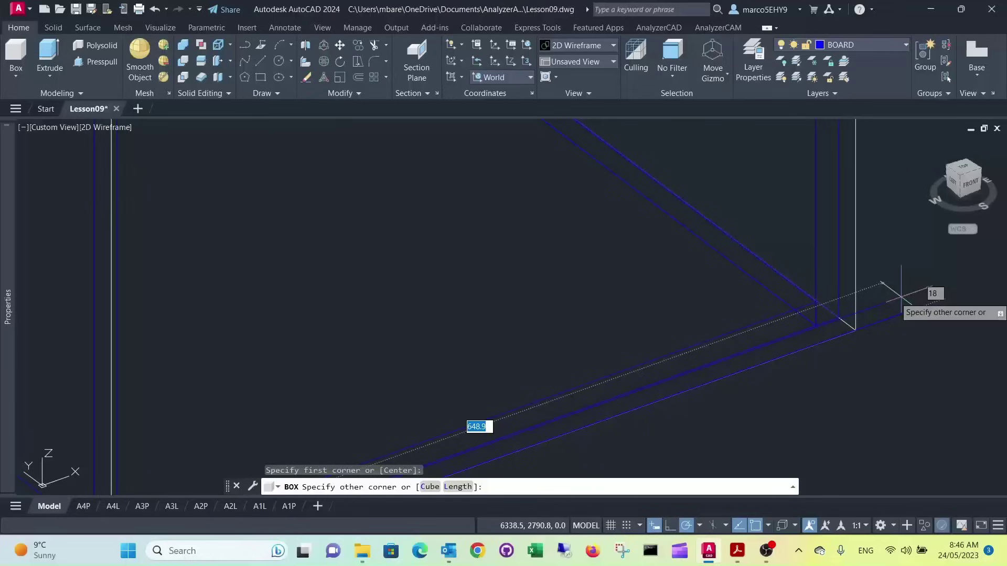
pyautogui.press('Tab')
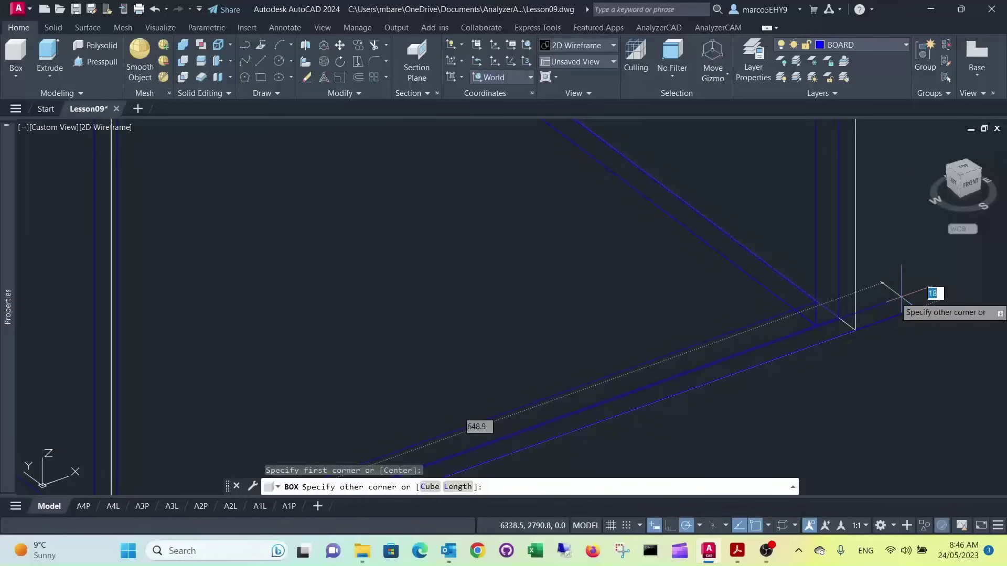
pyautogui.write('18.3')
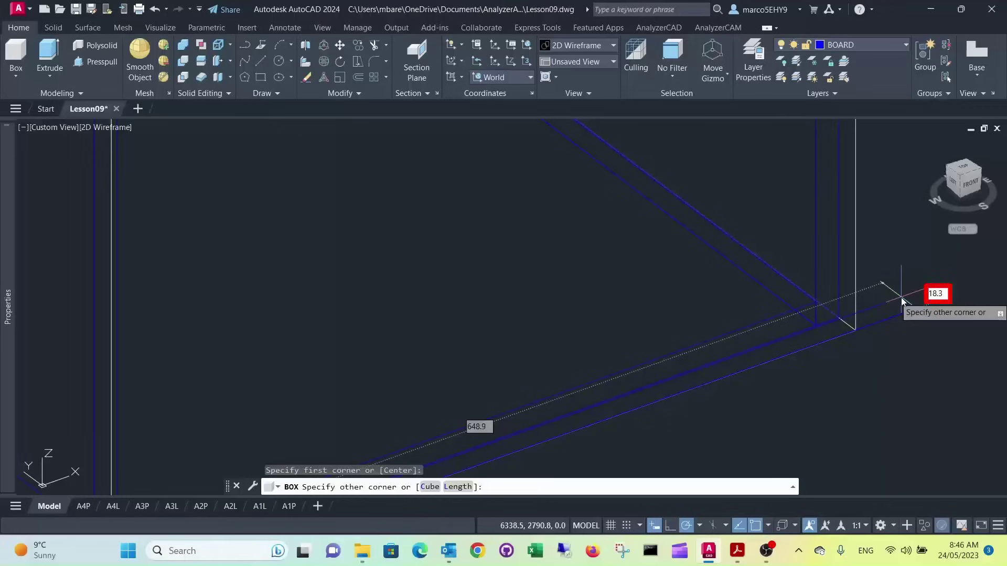
pyautogui.press('Tab')
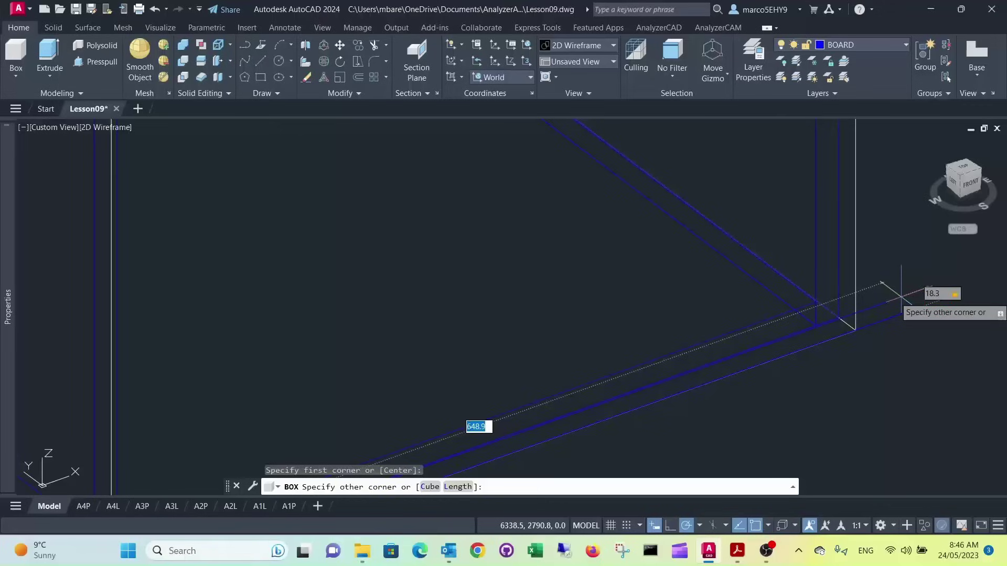
pyautogui.scroll(2, 843, 320)
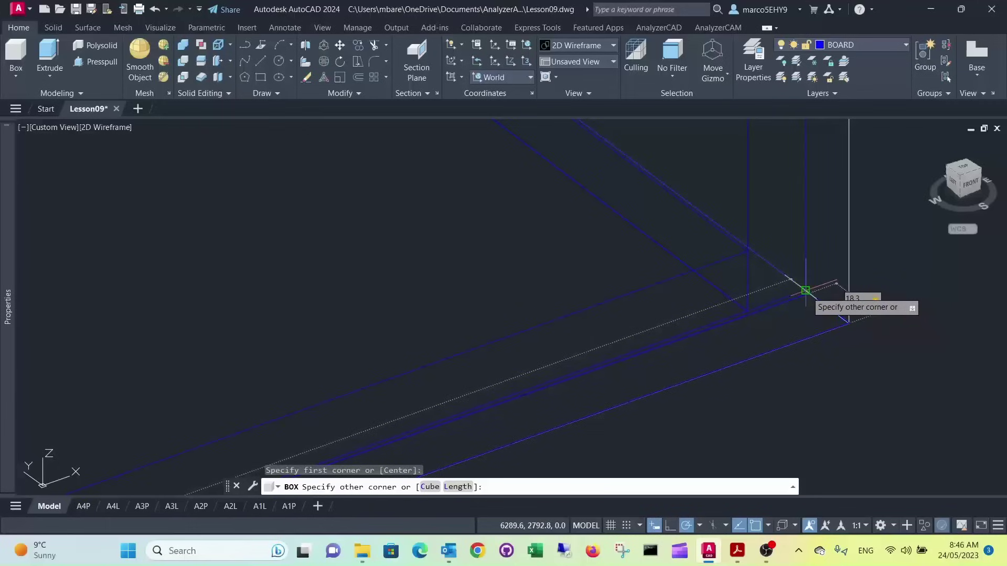
pyautogui.press('Return')
pyautogui.scroll(-2, 891, 251)
pyautogui.scroll(-2, 877, 238)
pyautogui.moveTo(873, 233); pyautogui.dragTo(873, 311, button='middle')
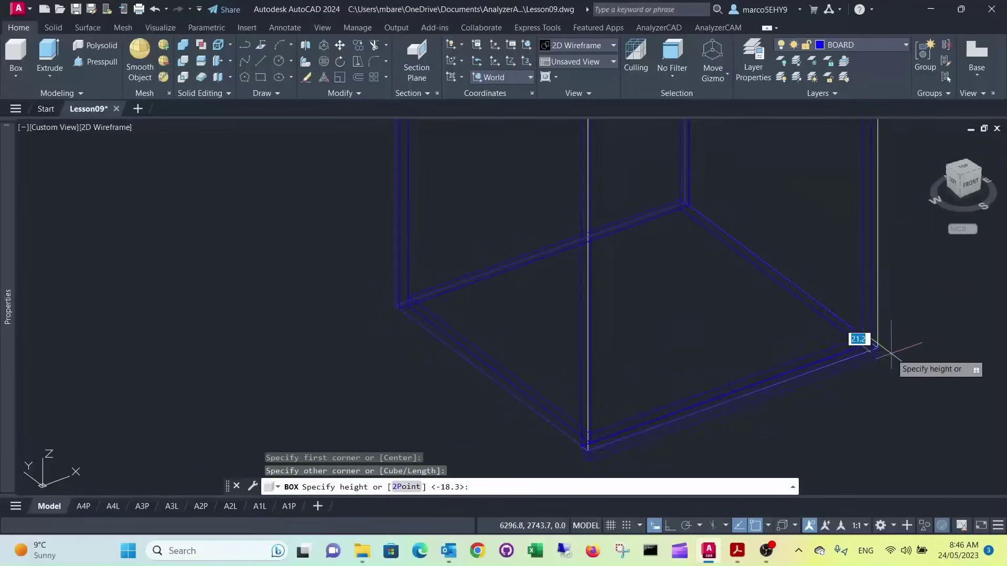
pyautogui.scroll(4, 872, 273)
pyautogui.scroll(3, 854, 152)
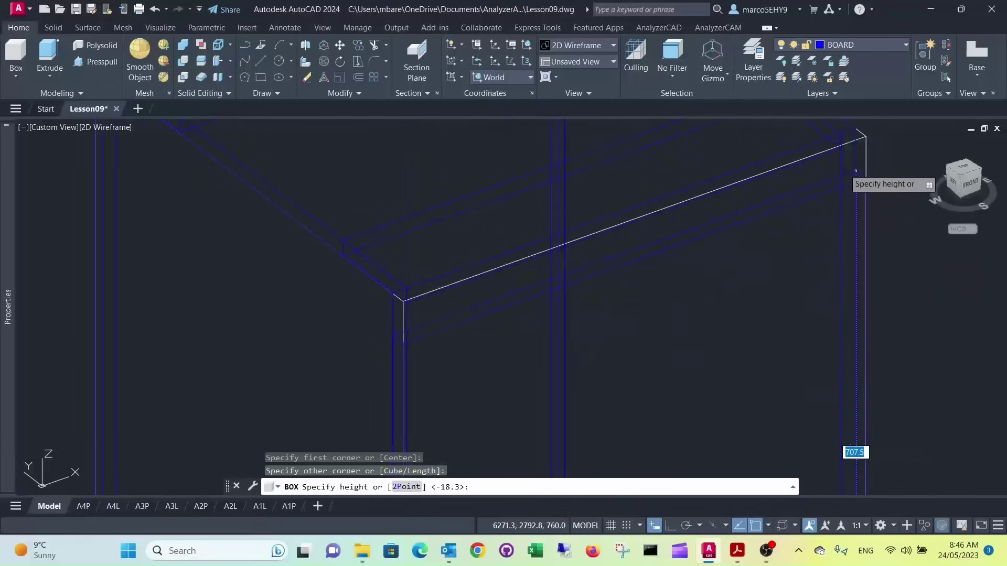
pyautogui.click(866, 135)
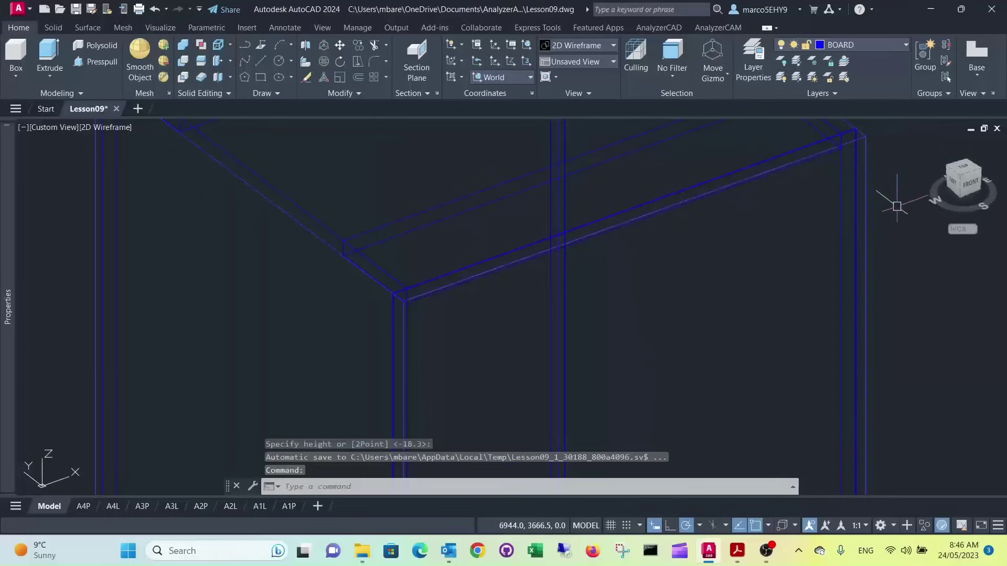
# Step: Lower the top edge of the front door panel by 5, leaving its bottom edge in place
pyautogui.scroll(4, 603, 274)
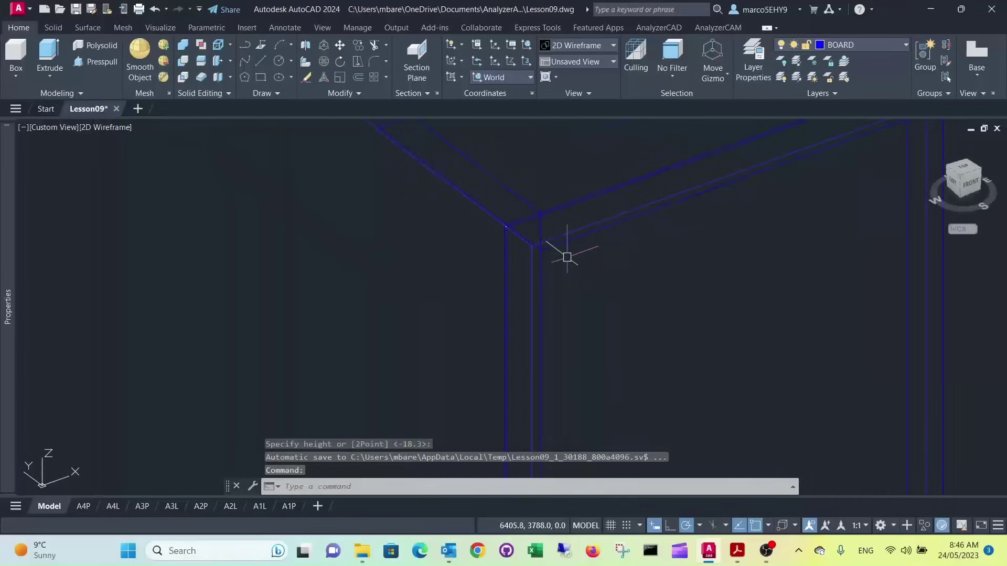
pyautogui.scroll(-3, 520, 246)
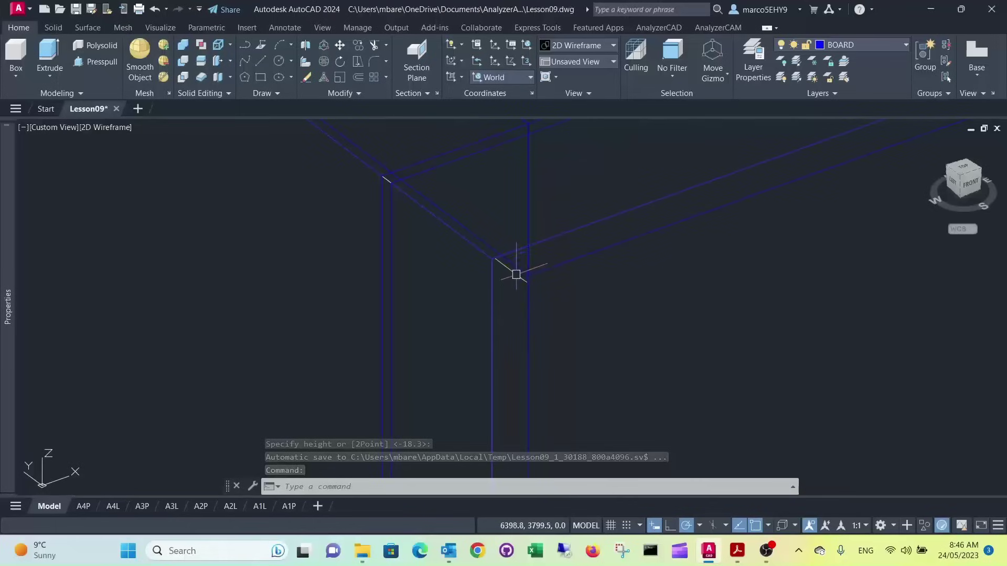
pyautogui.scroll(3, 518, 247)
pyautogui.click(515, 239)
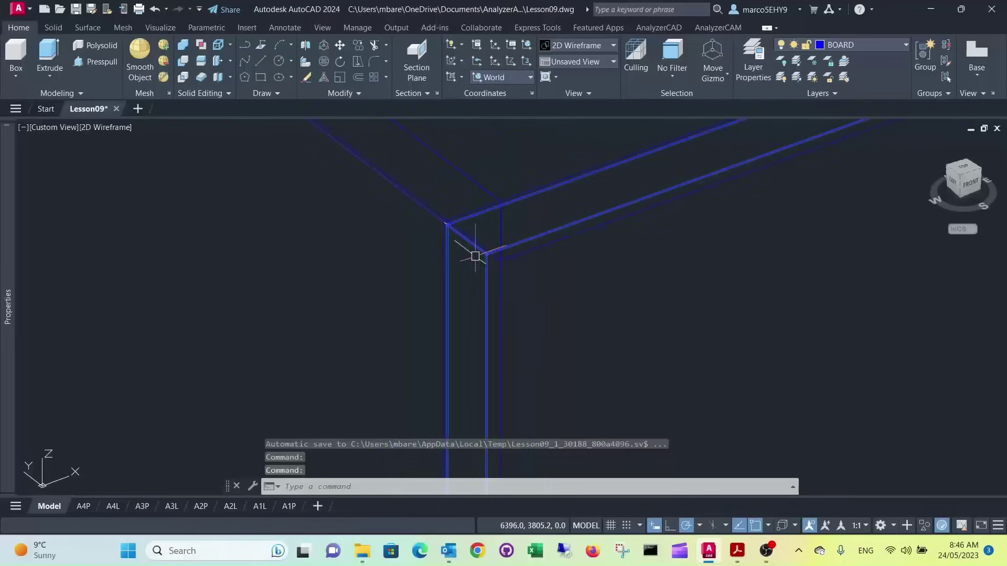
pyautogui.scroll(2, 637, 207)
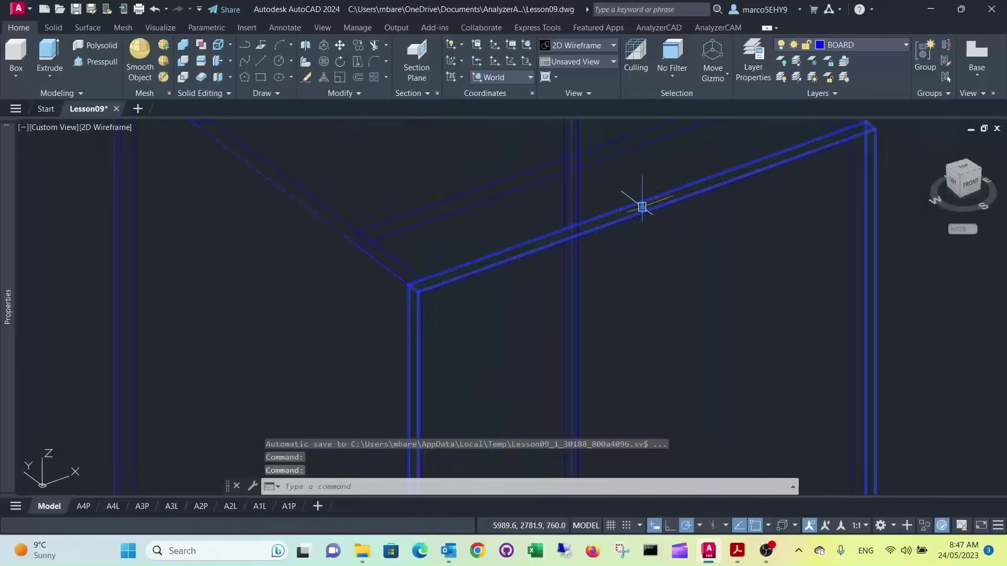
pyautogui.click(642, 207)
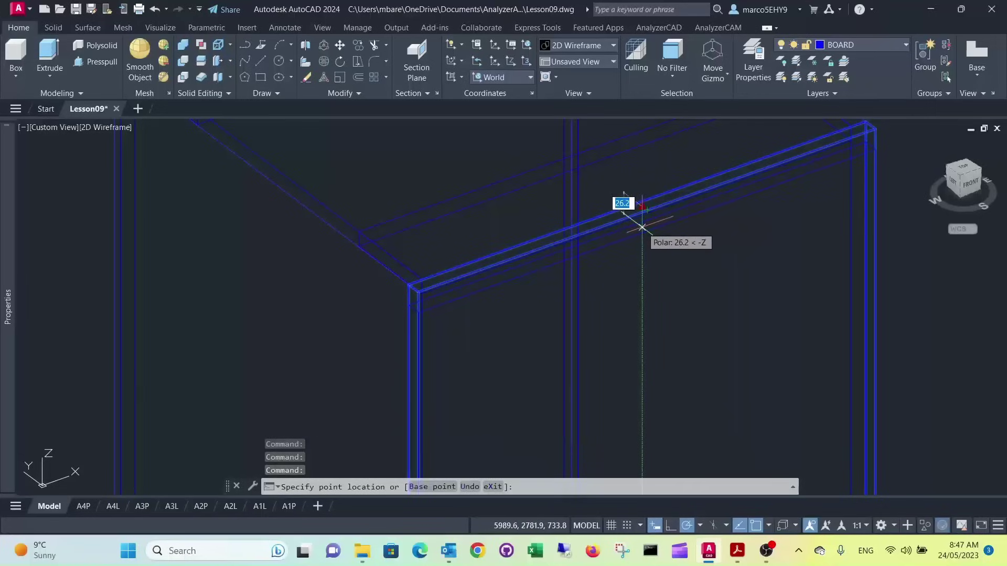
pyautogui.write('5')
pyautogui.press('Return')
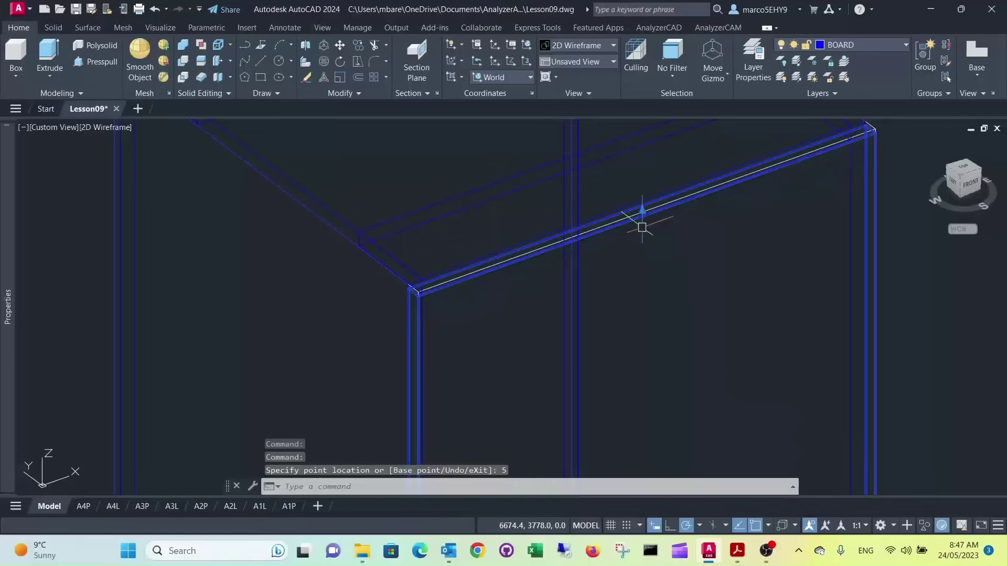
pyautogui.scroll(-4, 635, 246)
pyautogui.scroll(5, 502, 425)
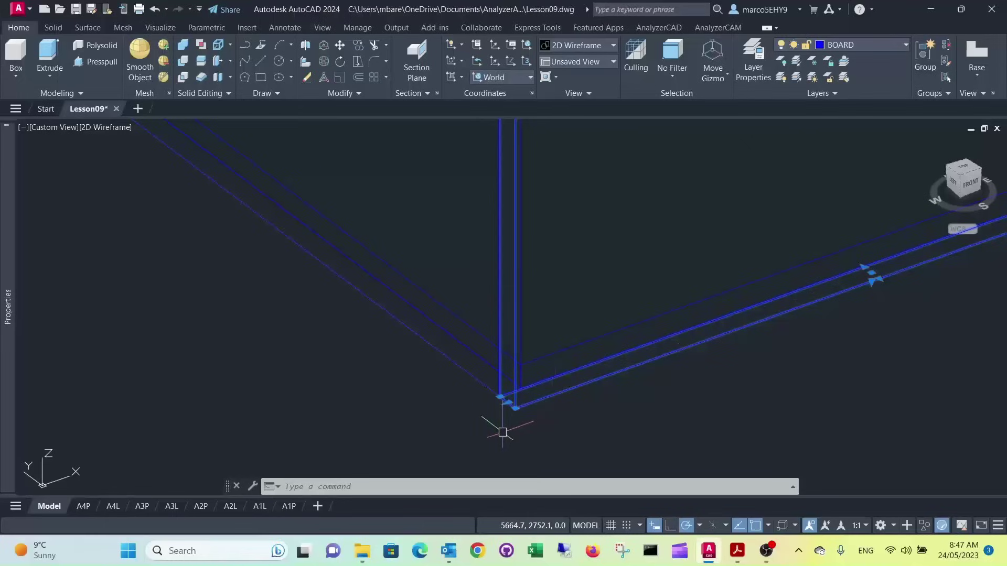
pyautogui.press('Escape')
pyautogui.press('Escape')
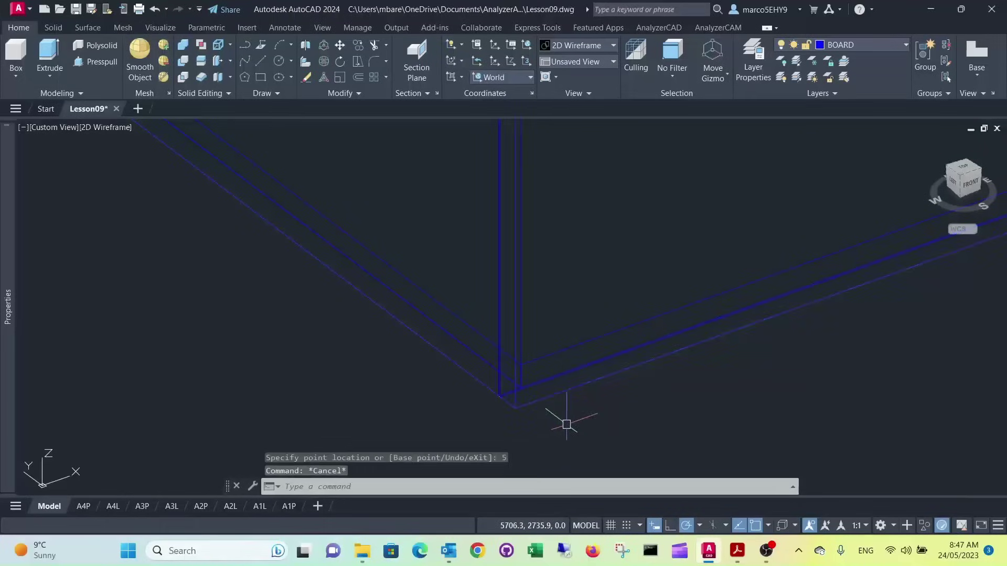
# Step: Erase the white reference box on the DOC layer that encloses the cabinet
pyautogui.scroll(-3, 605, 383)
pyautogui.scroll(-2, 634, 314)
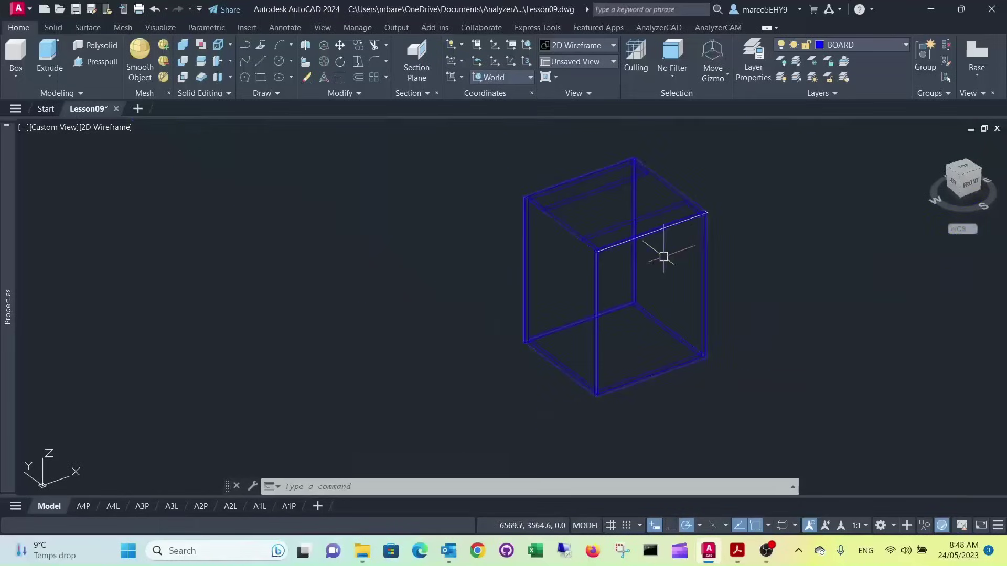
pyautogui.scroll(6, 640, 220)
pyautogui.scroll(2, 577, 284)
pyautogui.scroll(2, 525, 296)
pyautogui.scroll(1, 442, 336)
pyautogui.press('Escape')
pyautogui.press('Escape')
pyautogui.moveTo(482, 254); pyautogui.dragTo(486, 232, button='middle')
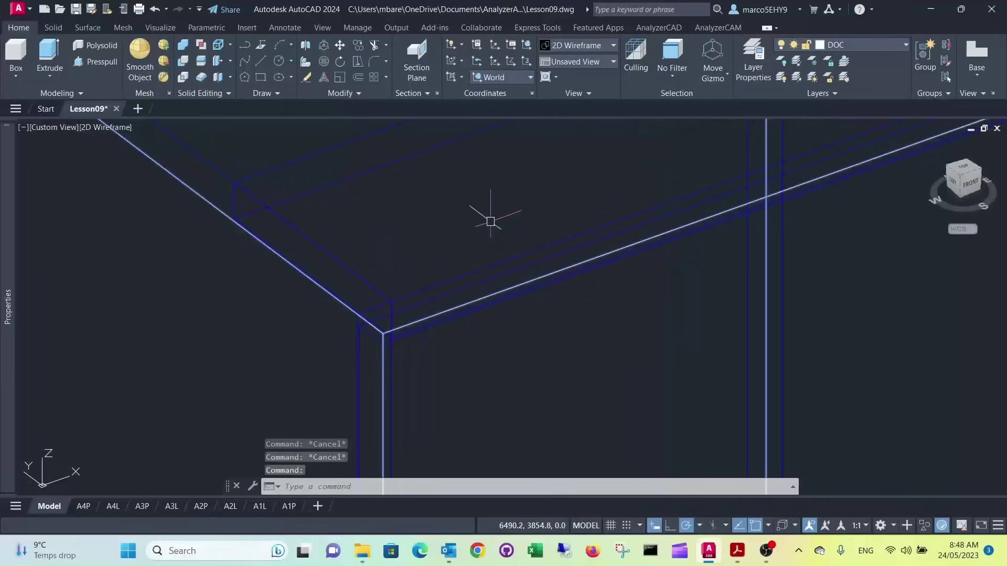
pyautogui.press('Delete')
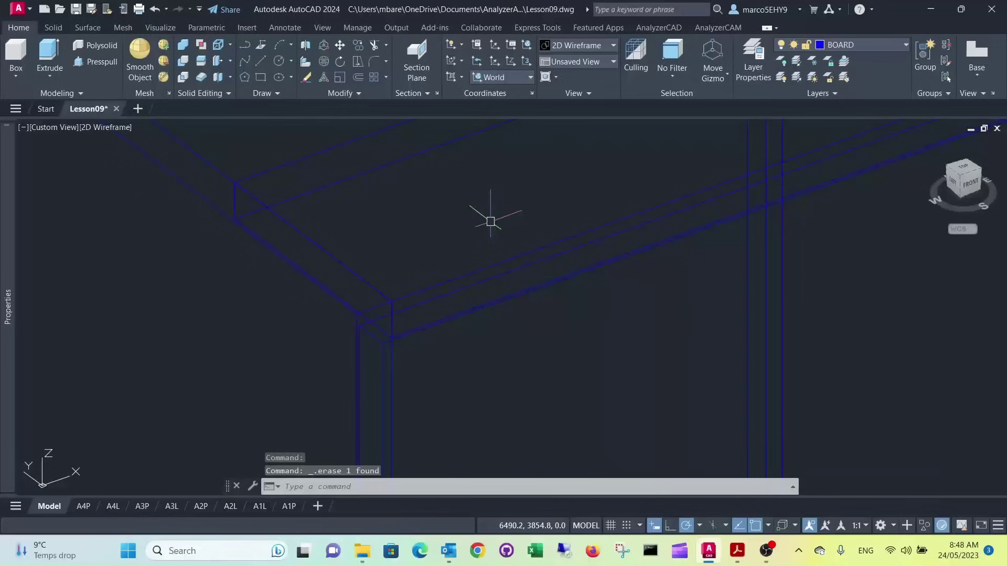
# Step: Examine the cabinet in the Conceptual visual style from a higher angle and return to 2D Wireframe
pyautogui.scroll(-3, 533, 220)
pyautogui.scroll(1, 442, 285)
pyautogui.scroll(-3, 442, 284)
pyautogui.moveTo(491, 288)
pyautogui.keyDown('shift'); pyautogui.mouseDown(button='middle')
pyautogui.moveTo(537, 253)
pyautogui.moveTo(486, 272)
pyautogui.moveTo(500, 288)
pyautogui.mouseUp(button='middle'); pyautogui.keyUp('shift')
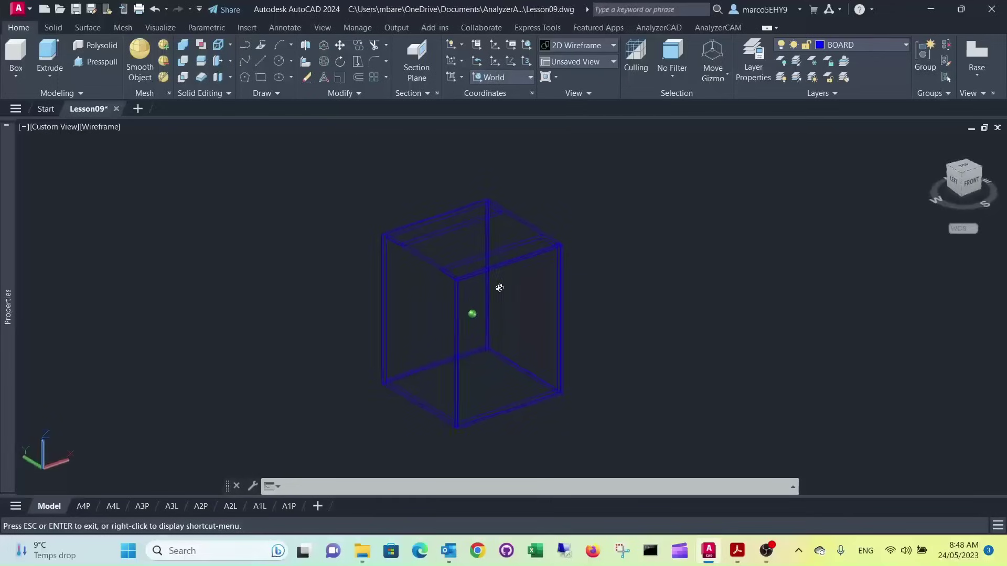
pyautogui.click(112, 130)
pyautogui.click(143, 174)
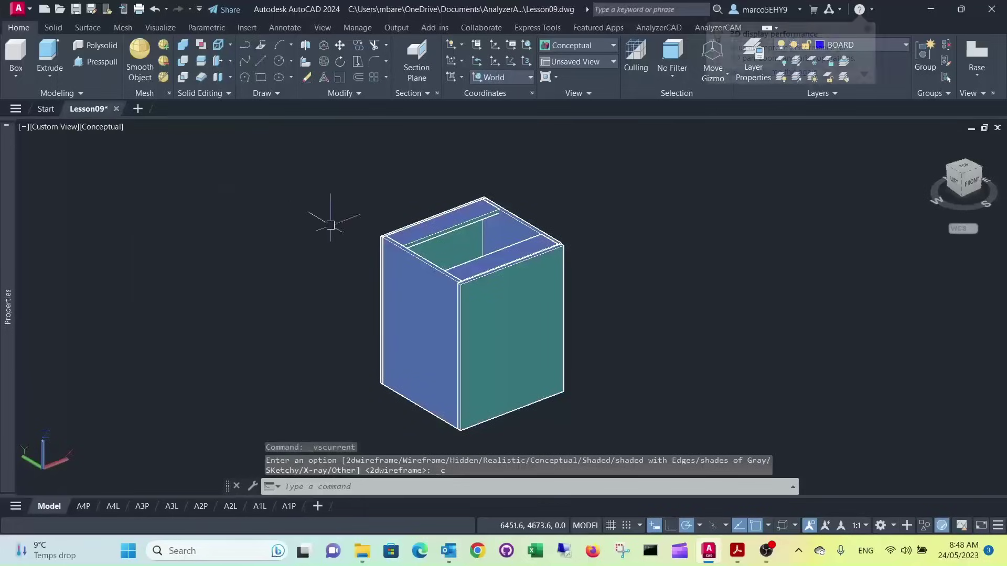
pyautogui.moveTo(426, 276)
pyautogui.keyDown('shift'); pyautogui.mouseDown(button='middle')
pyautogui.moveTo(376, 240)
pyautogui.moveTo(382, 214)
pyautogui.moveTo(405, 290)
pyautogui.moveTo(448, 321)
pyautogui.moveTo(502, 308)
pyautogui.mouseUp(button='middle'); pyautogui.keyUp('shift')
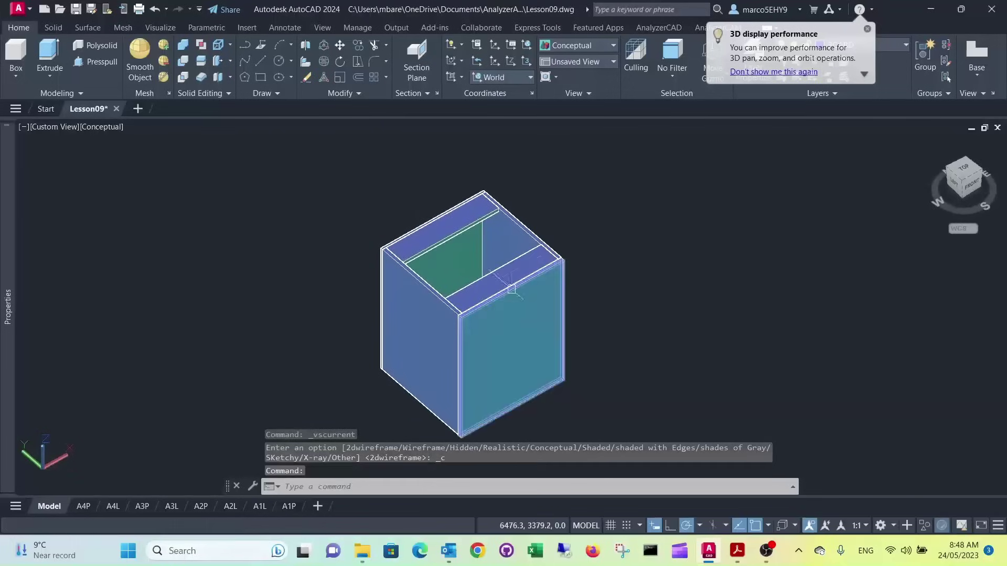
pyautogui.click(101, 127)
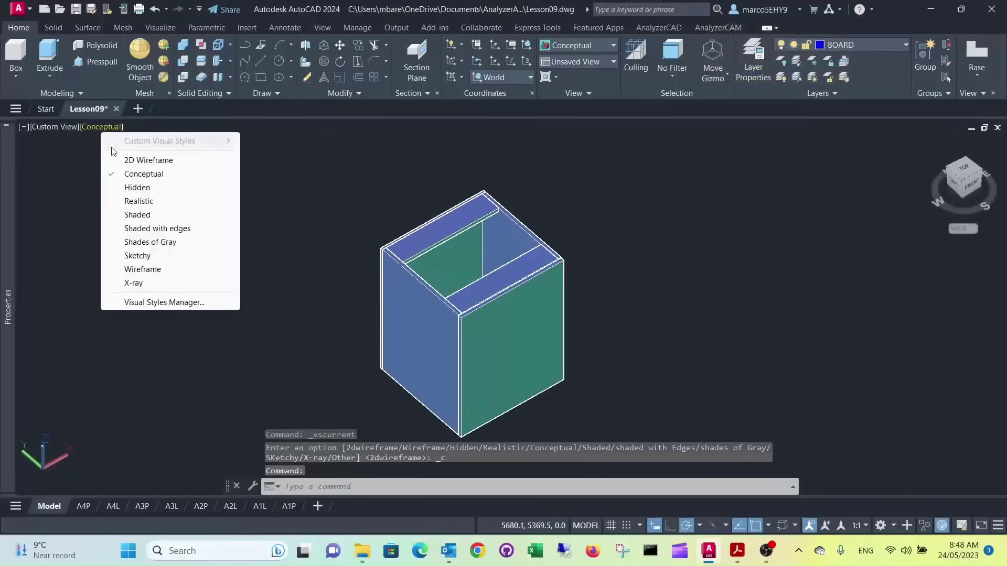
pyautogui.click(140, 160)
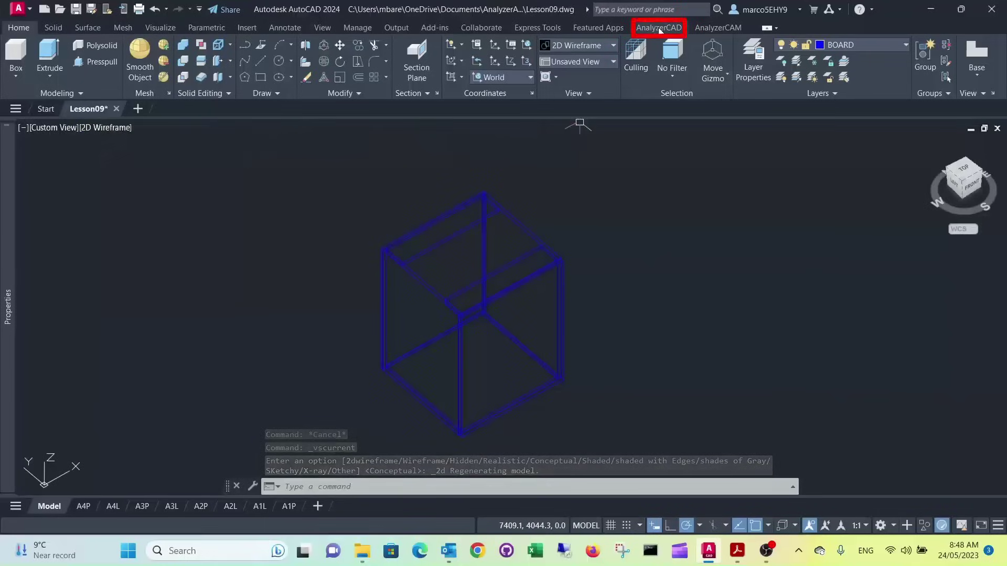
# Step: Open the AnalyzerCAD part properties for all the cabinet's panels and move the dialog clear of the model
pyautogui.click(659, 28)
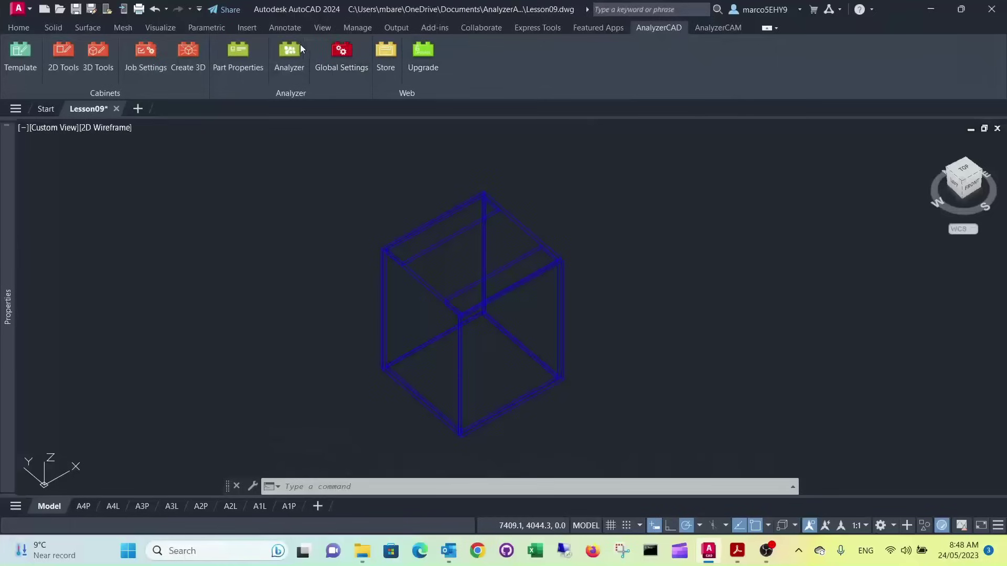
pyautogui.click(252, 51)
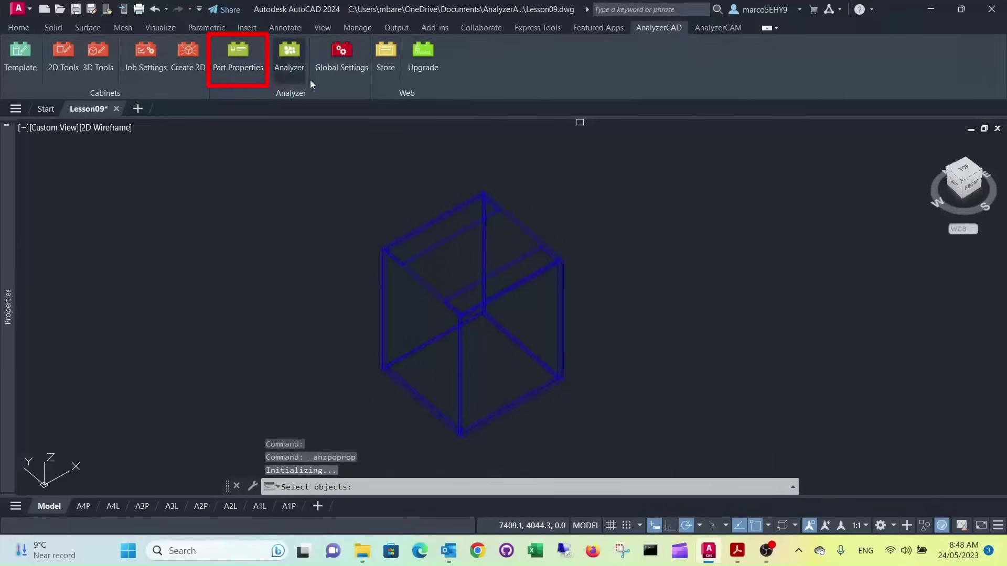
pyautogui.click(613, 449)
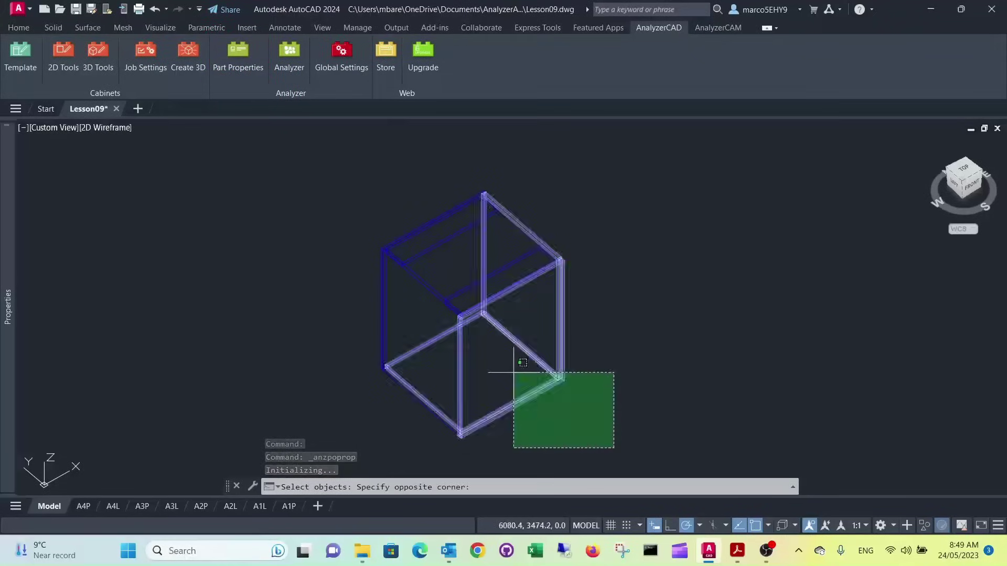
pyautogui.click(303, 178)
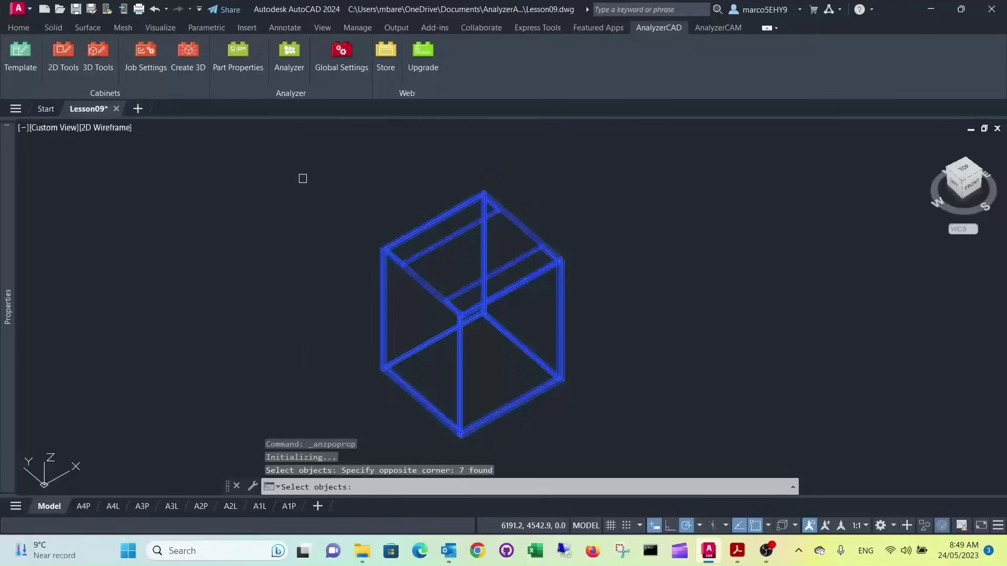
pyautogui.press('Return')
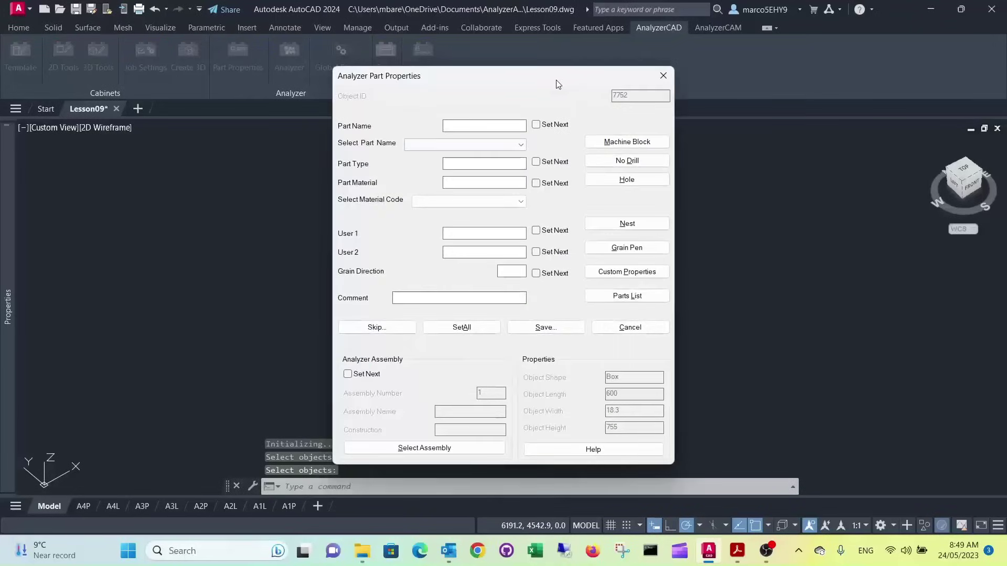
pyautogui.moveTo(522, 76); pyautogui.dragTo(768, 92)
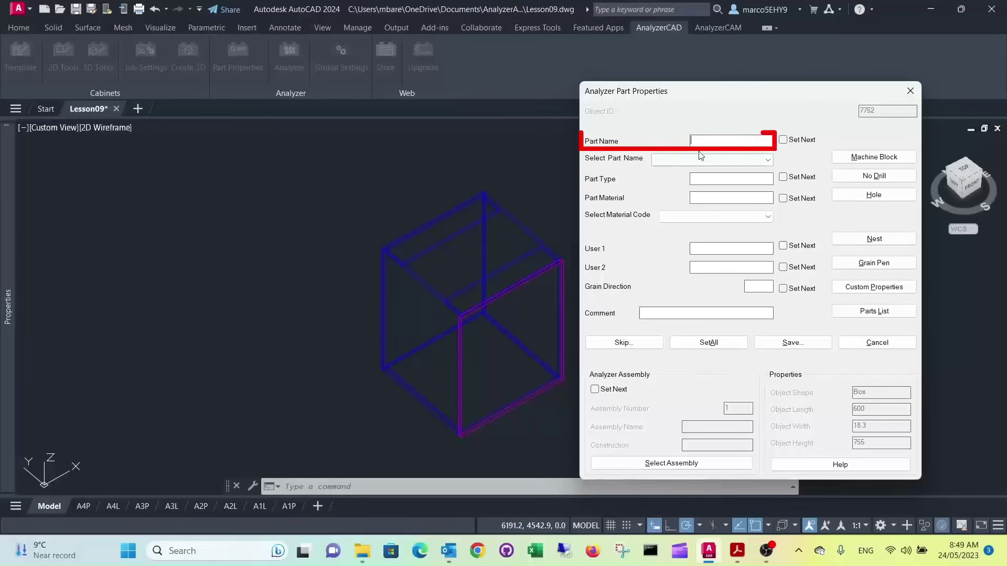
# Step: Assign the front door panel the part name Door RH, the material 18mm External 1 and the User 1 value Nest
pyautogui.click(768, 159)
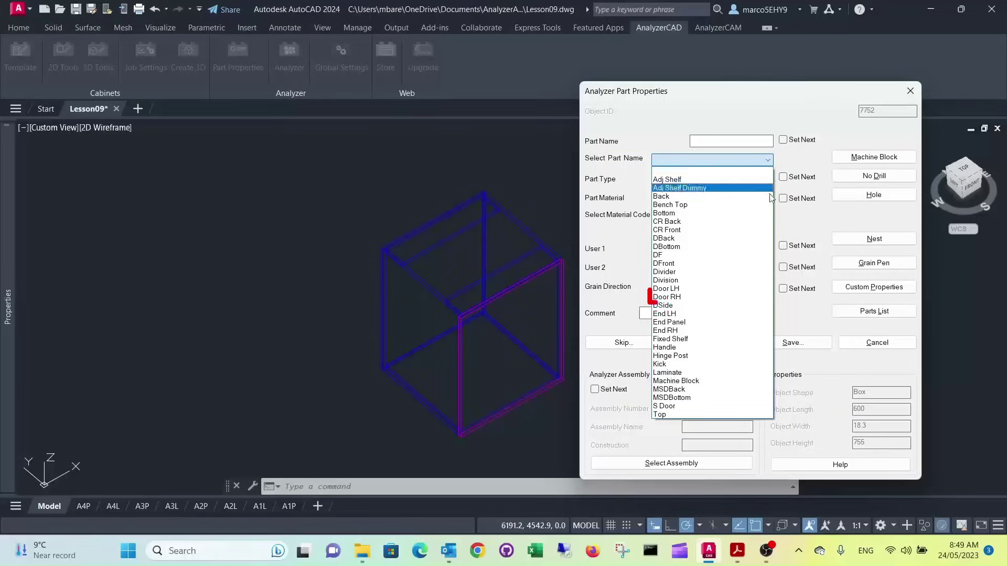
pyautogui.click(702, 297)
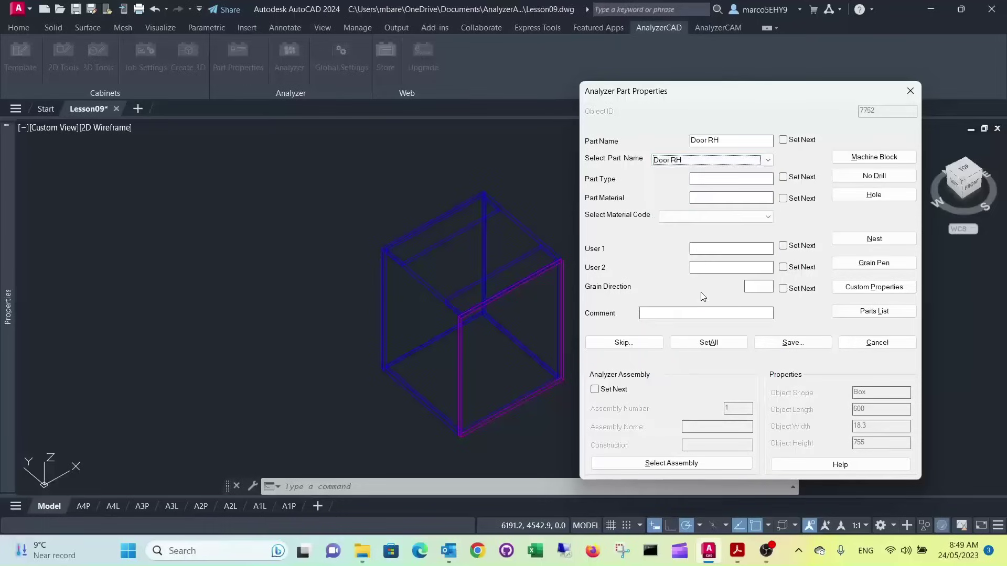
pyautogui.click(769, 217)
pyautogui.scroll(-2, 728, 292)
pyautogui.scroll(-9, 728, 292)
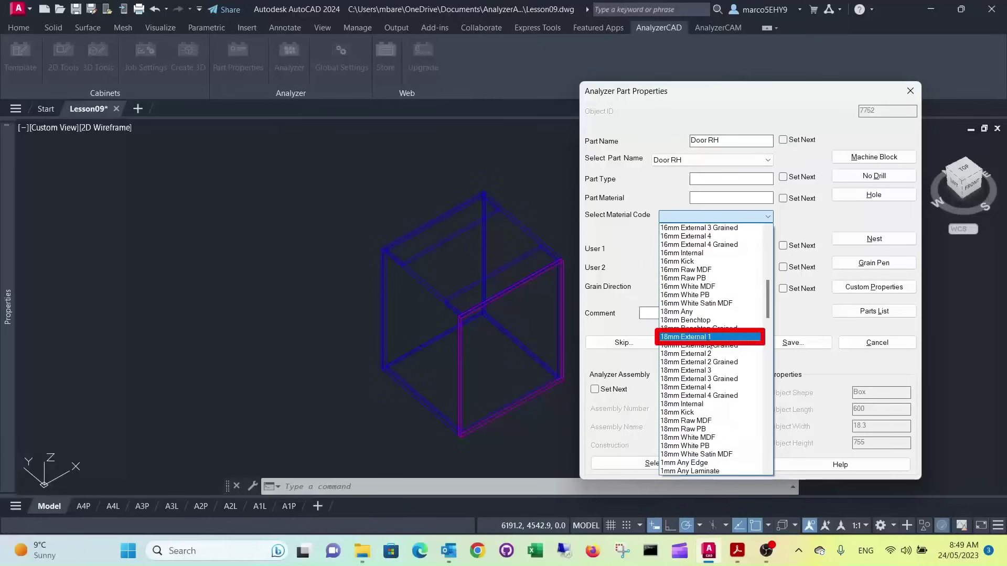
pyautogui.click(708, 339)
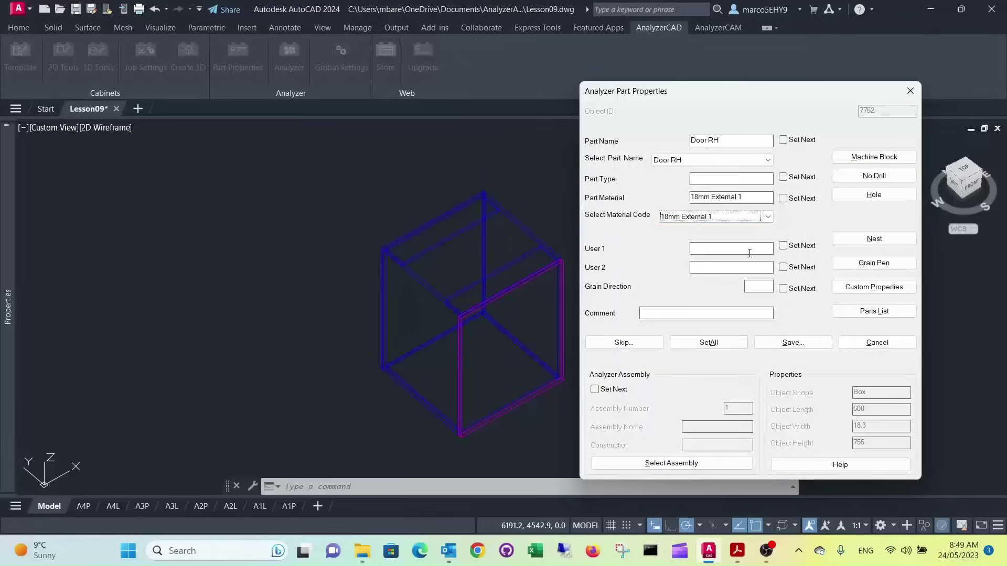
pyautogui.click(863, 241)
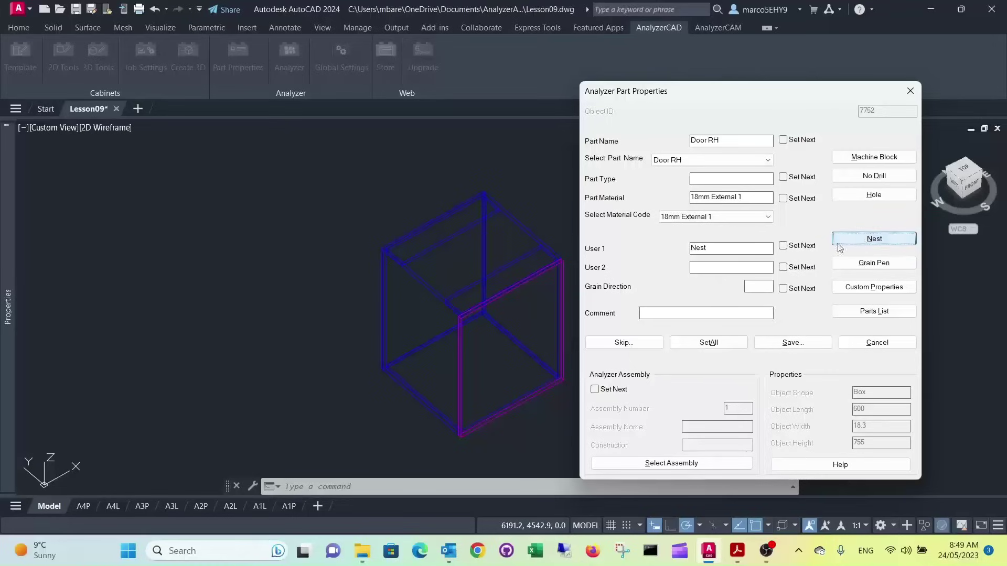
# Step: Create a new assembly for the door part with the generated name Cab_1 and the Screw & Dowel construction type
pyautogui.click(617, 391)
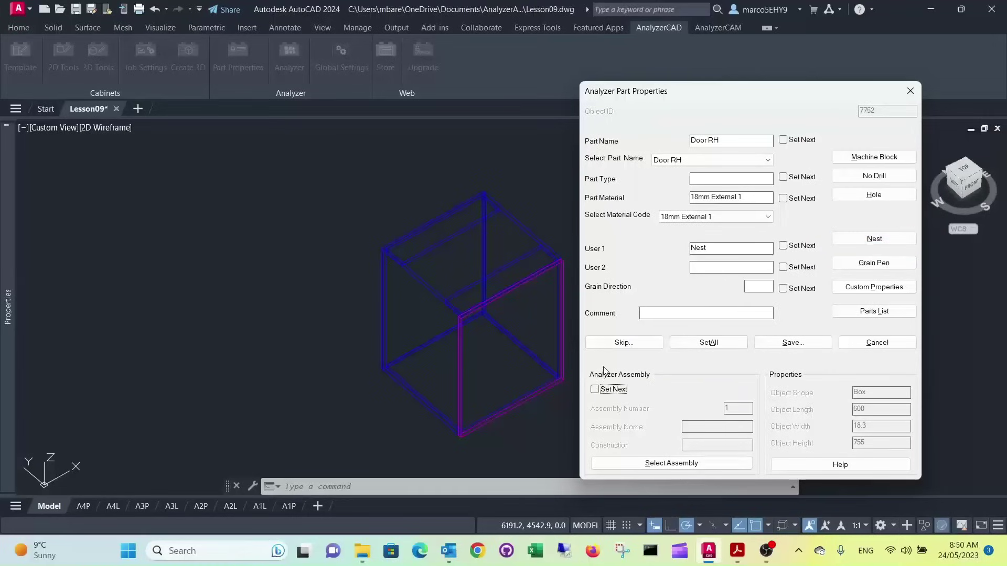
pyautogui.click(672, 463)
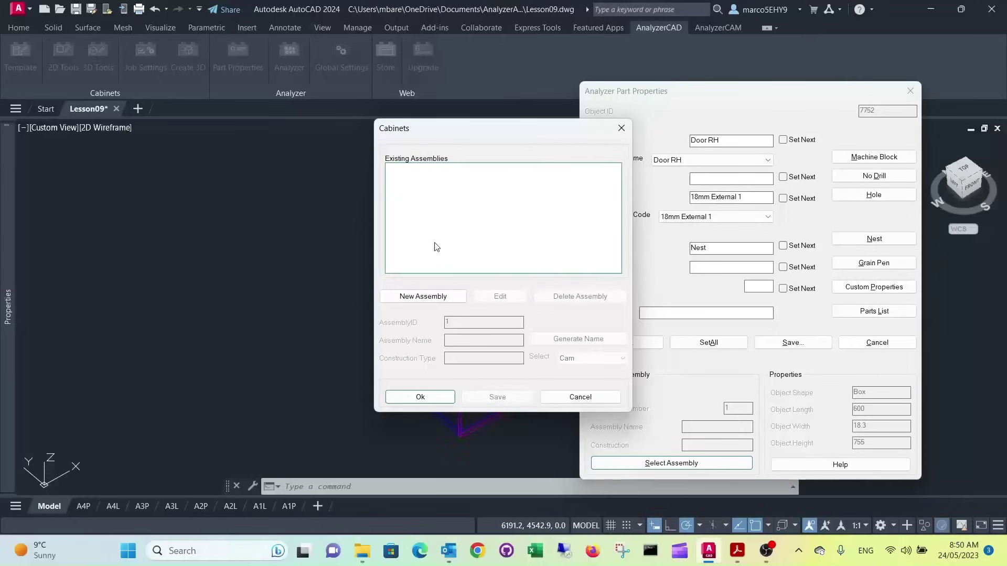
pyautogui.click(423, 297)
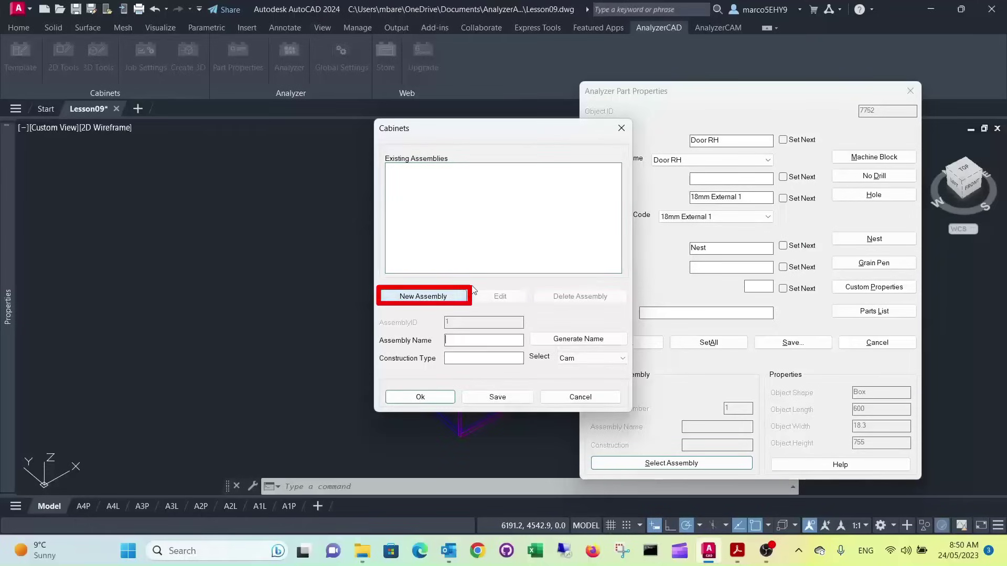
pyautogui.click(569, 340)
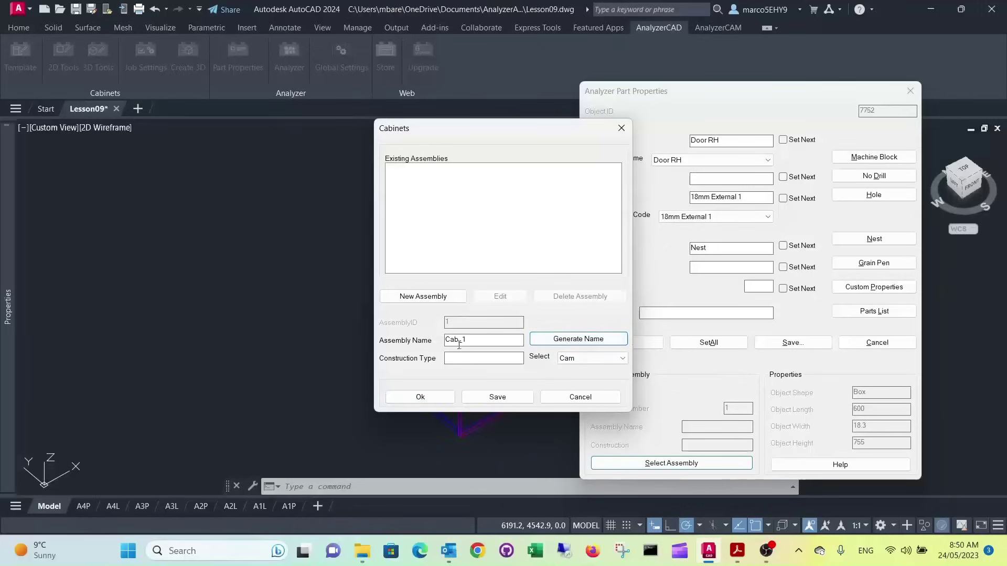
pyautogui.click(621, 359)
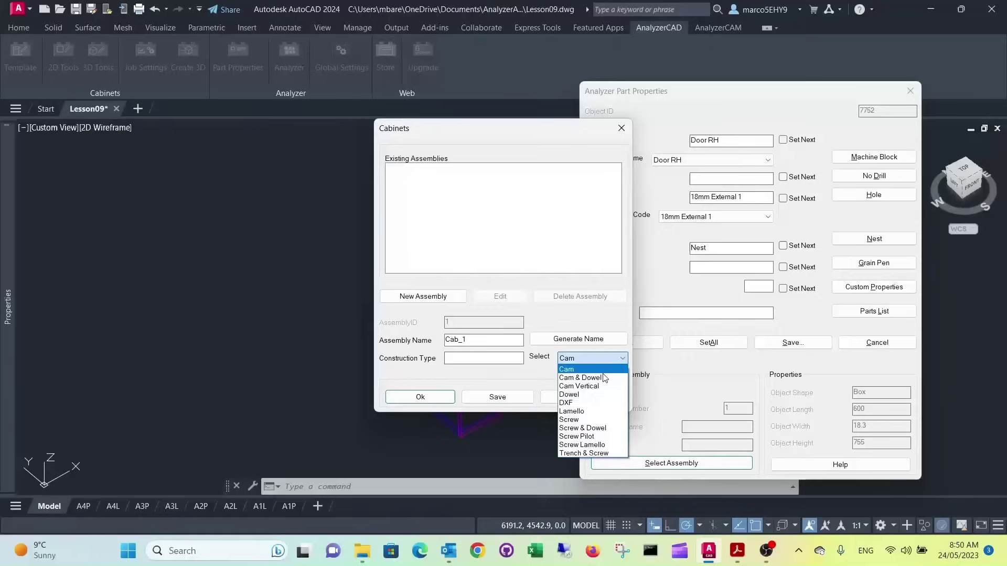
pyautogui.click(583, 428)
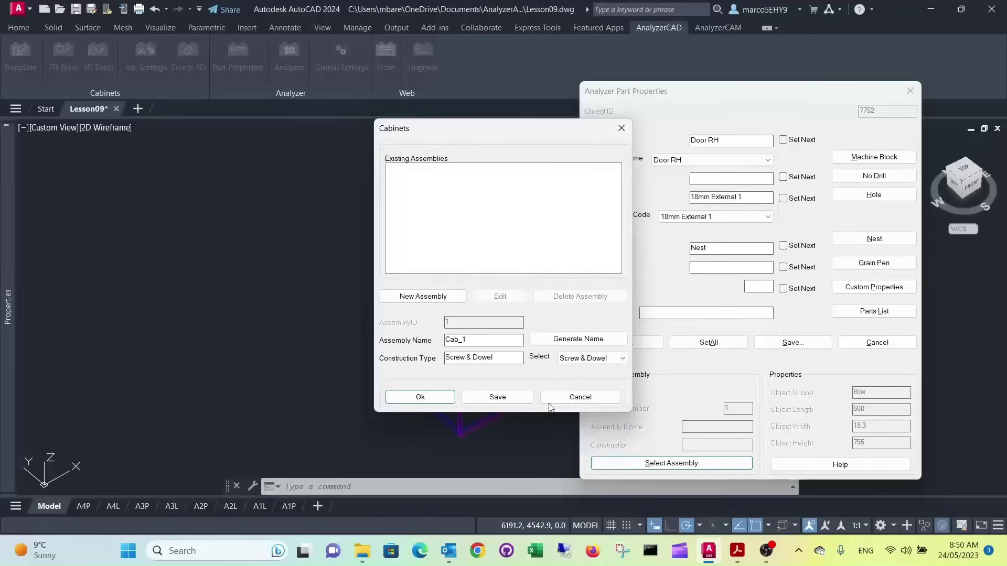
pyautogui.click(440, 397)
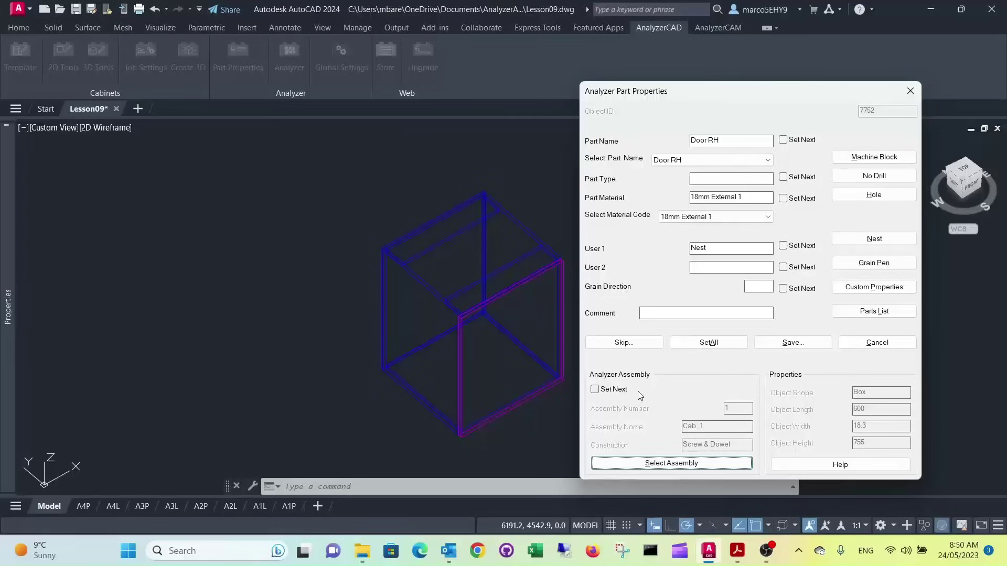
# Step: Carry the assembly and the User 1 Nest value over to the next parts and save the door's properties
pyautogui.click(595, 389)
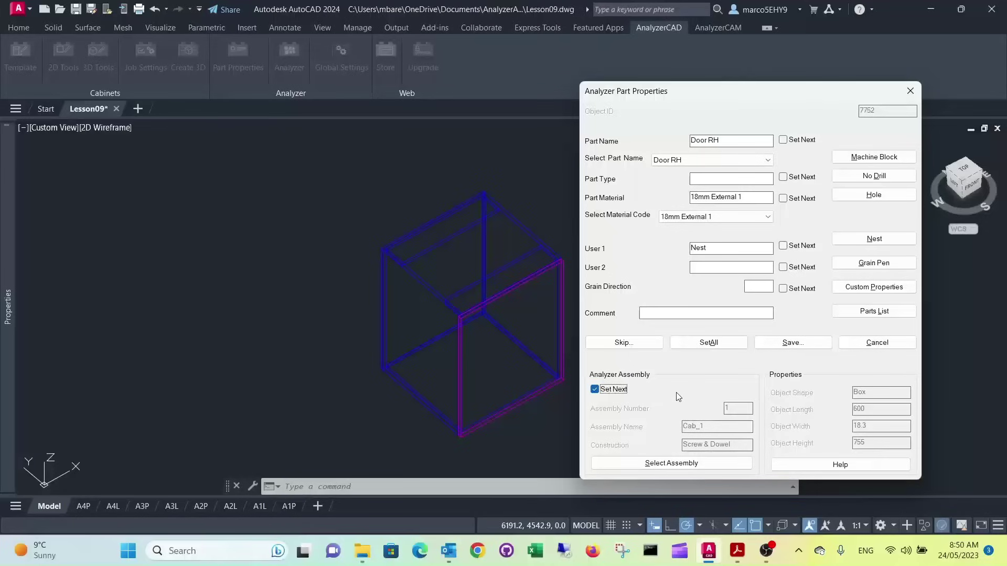
pyautogui.click(784, 246)
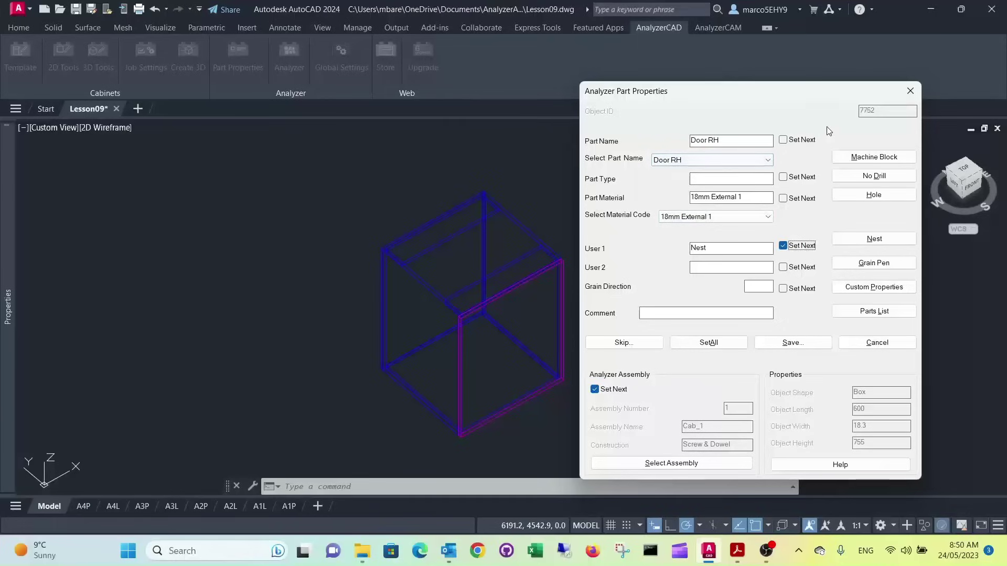
pyautogui.click(792, 343)
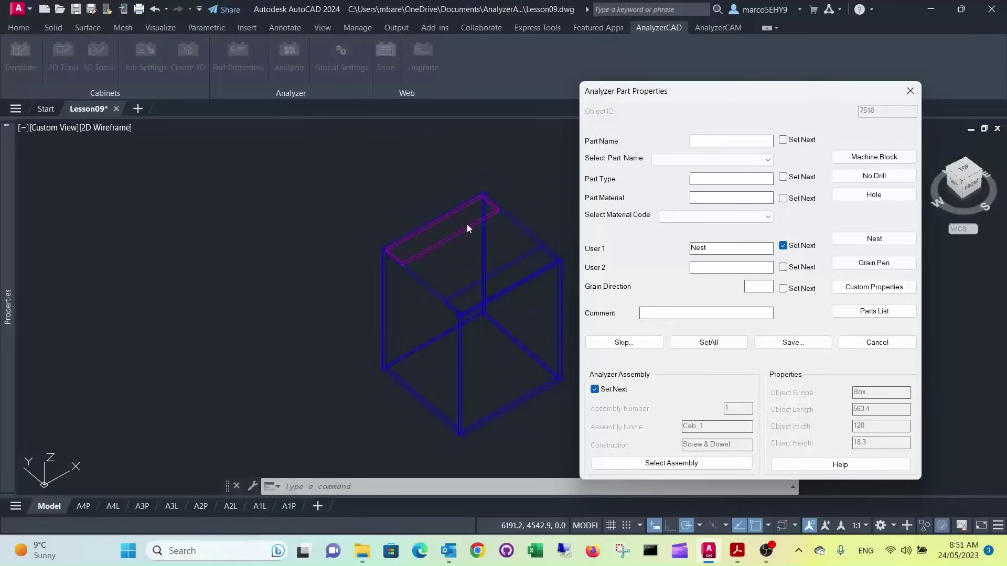
# Step: Name the rear top rail CR Back in 18mm Internal, carry that material over to the next parts and save
pyautogui.click(768, 160)
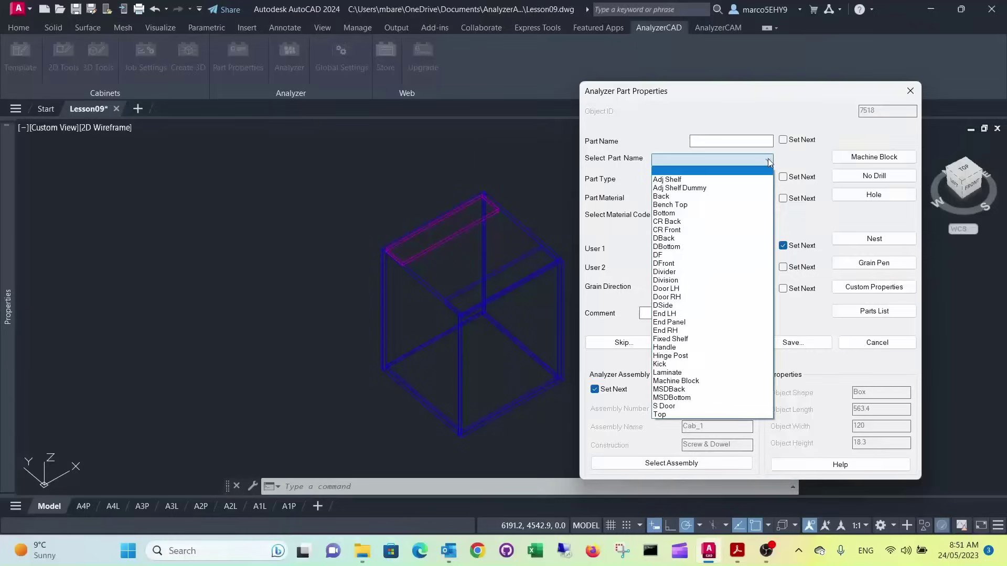
pyautogui.click(672, 221)
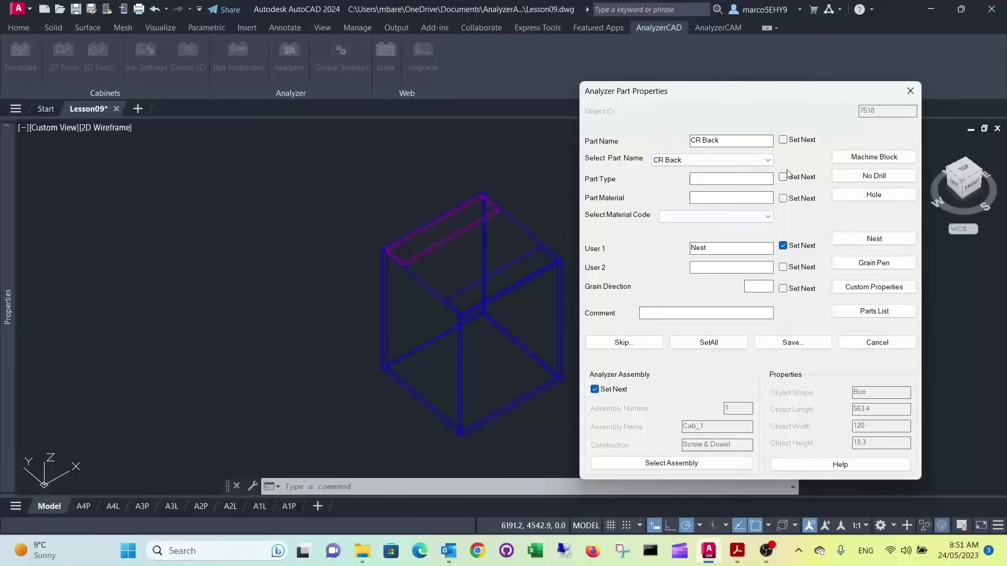
pyautogui.click(768, 218)
pyautogui.scroll(-4, 704, 317)
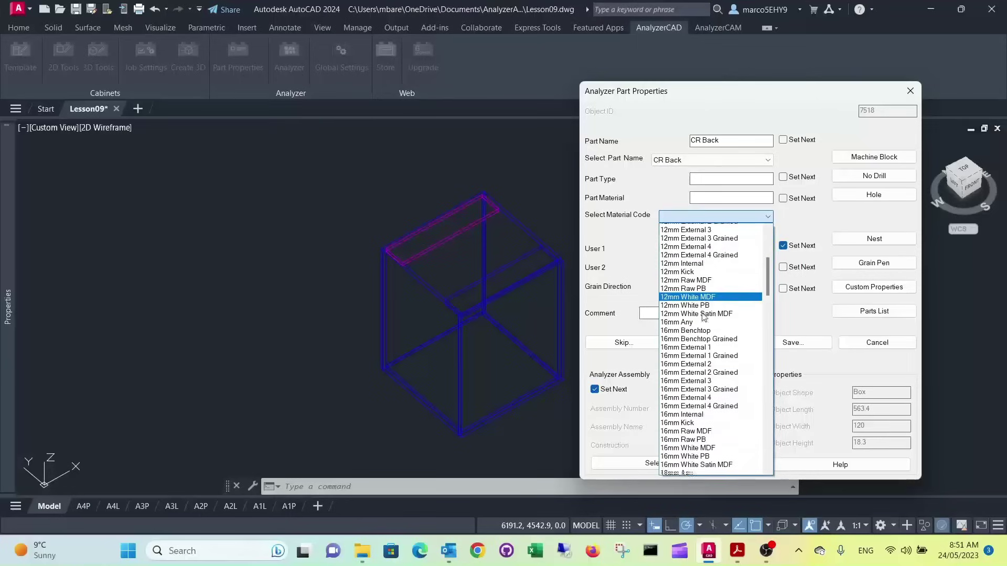
pyautogui.scroll(-4, 703, 316)
pyautogui.scroll(-3, 701, 314)
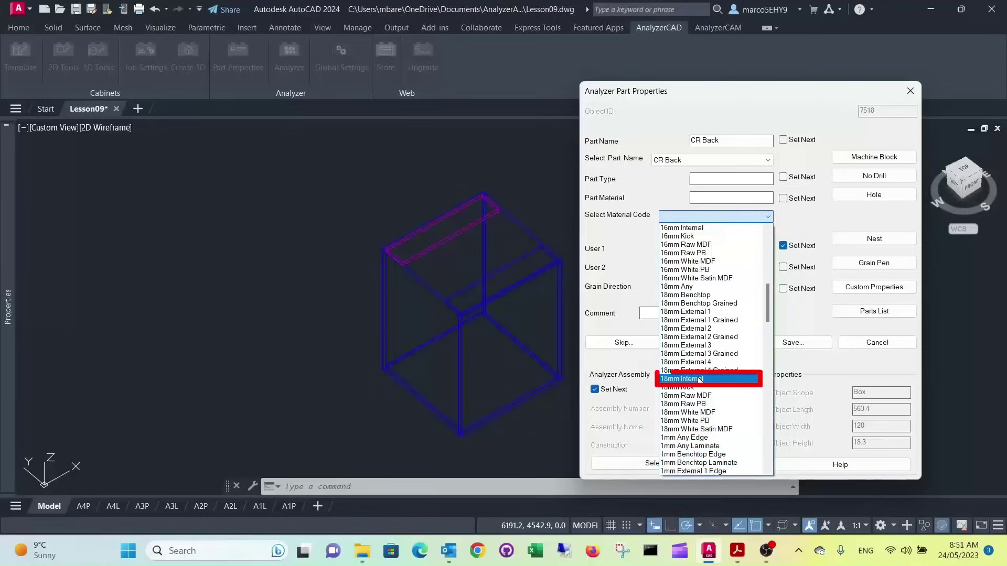
pyautogui.click(699, 378)
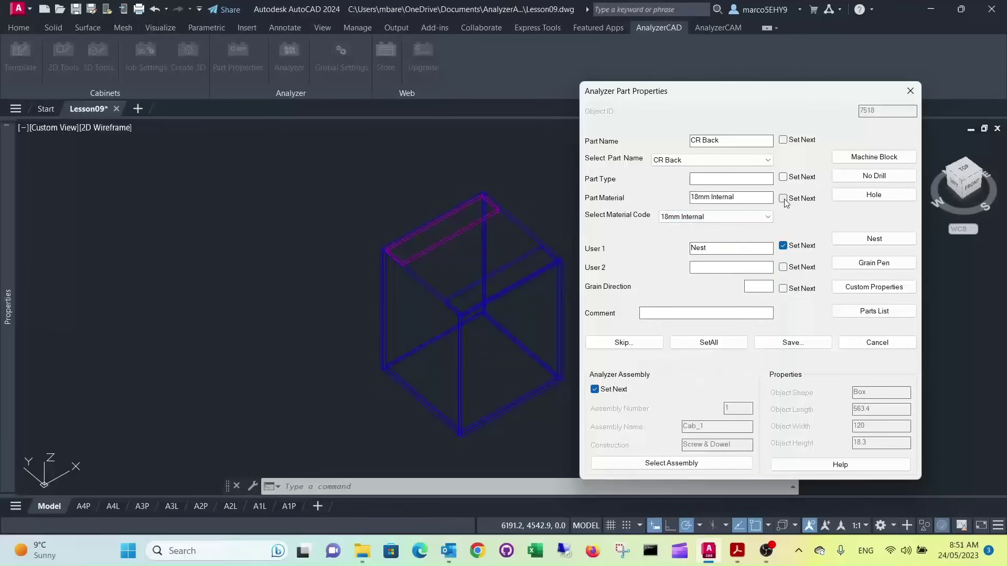
pyautogui.click(791, 199)
pyautogui.click(792, 343)
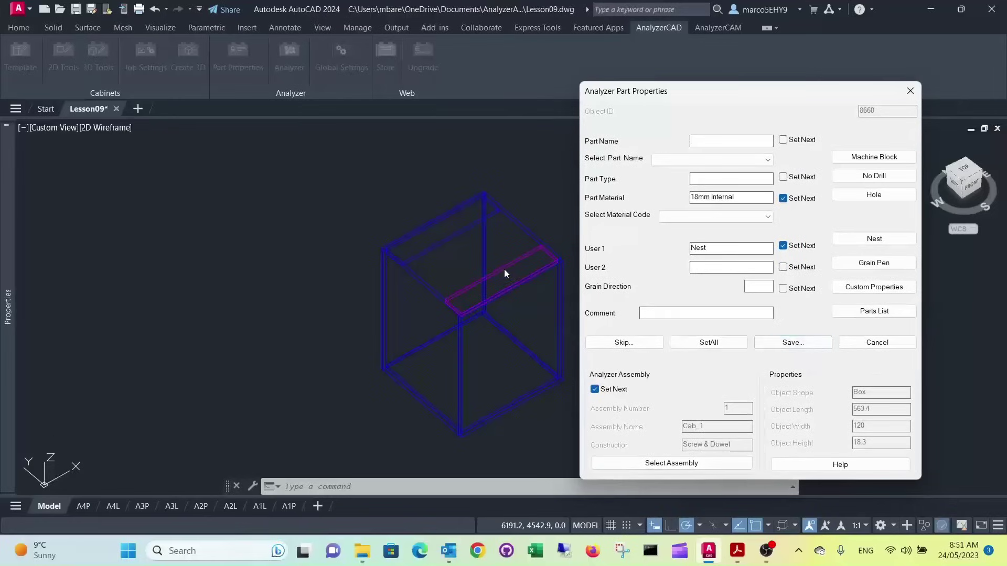
# Step: Assign the part name CR Front to the front top rail and Bottom to the cabinet's base panel, saving each
pyautogui.click(767, 160)
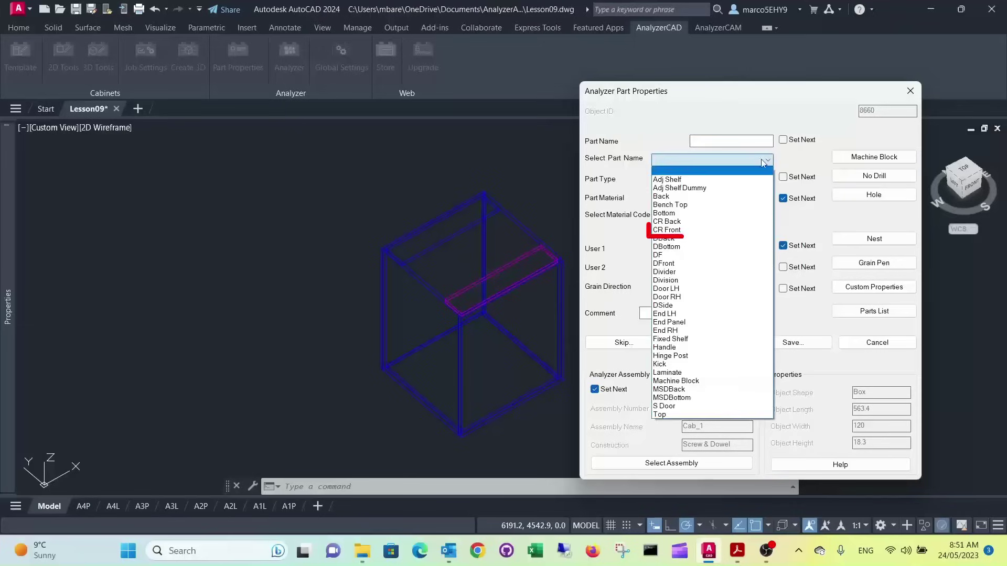
pyautogui.click(685, 231)
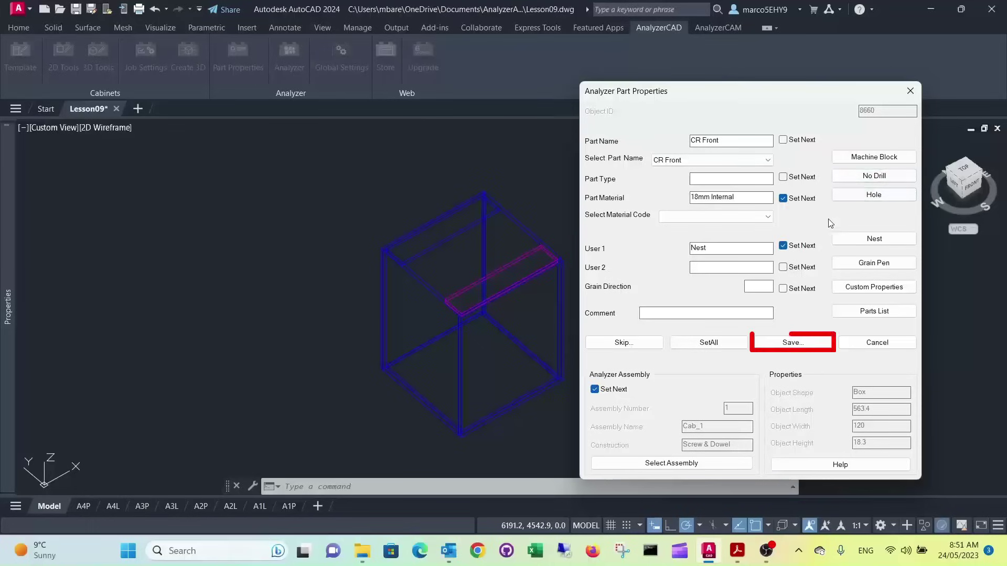
pyautogui.click(791, 342)
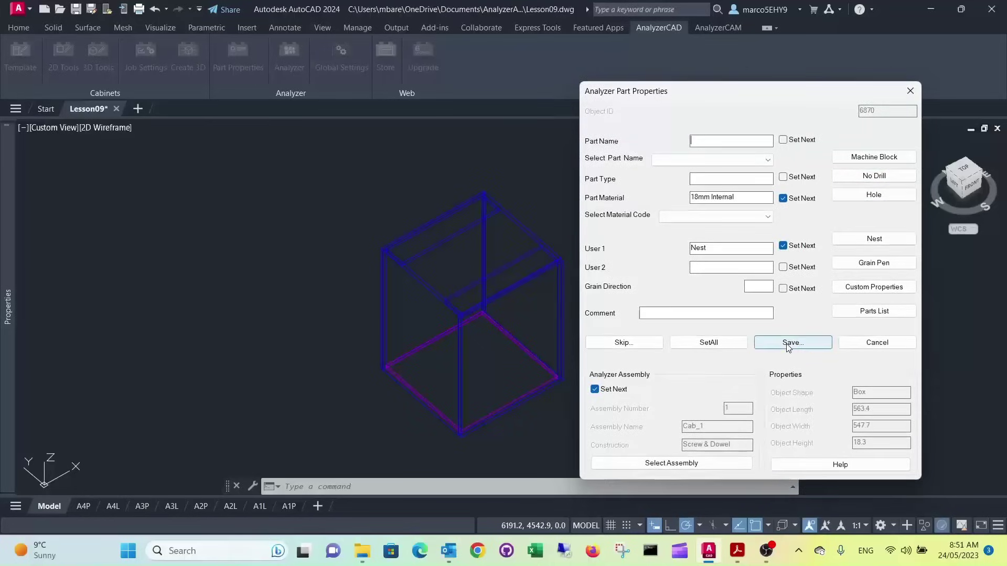
pyautogui.click(714, 160)
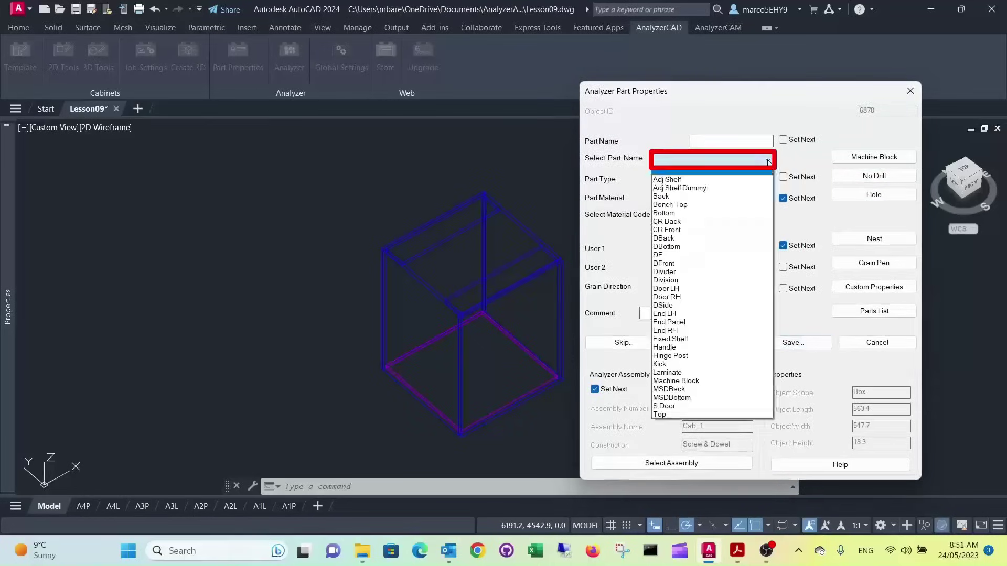
pyautogui.click(714, 213)
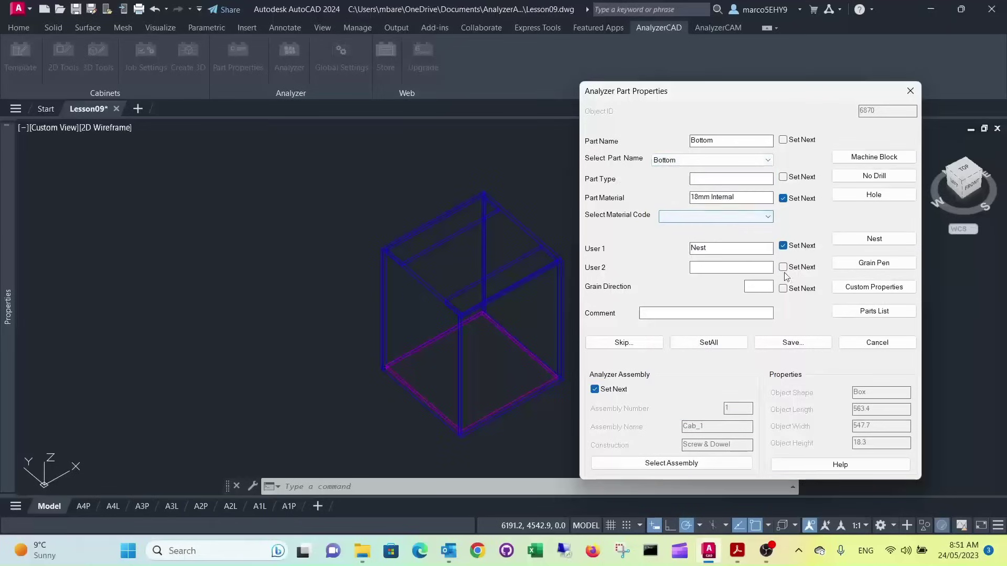
pyautogui.click(793, 342)
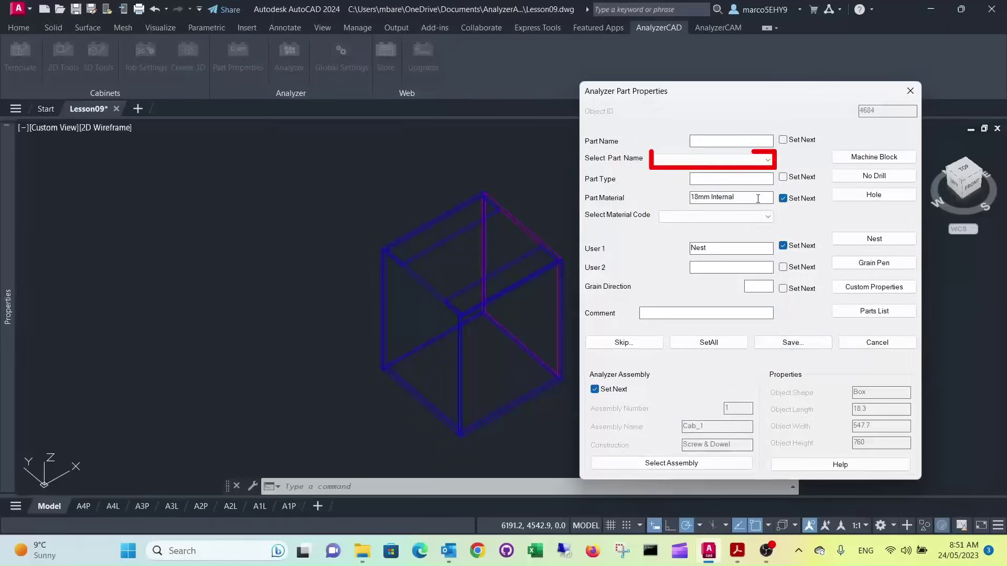
# Step: Assign the part name End RH to the right side panel and End LH to the left side panel, saving each
pyautogui.click(768, 160)
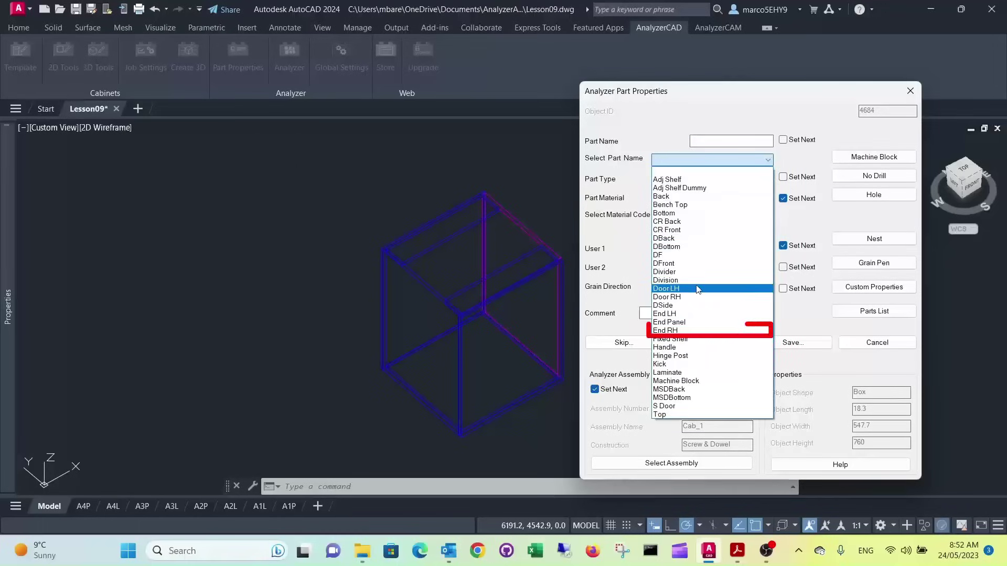
pyautogui.click(688, 330)
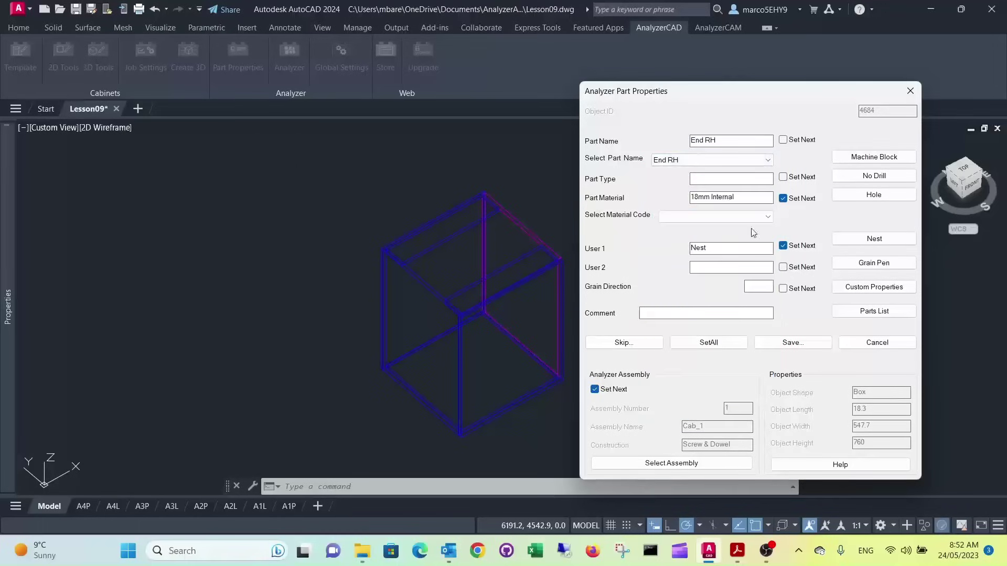
pyautogui.click(785, 344)
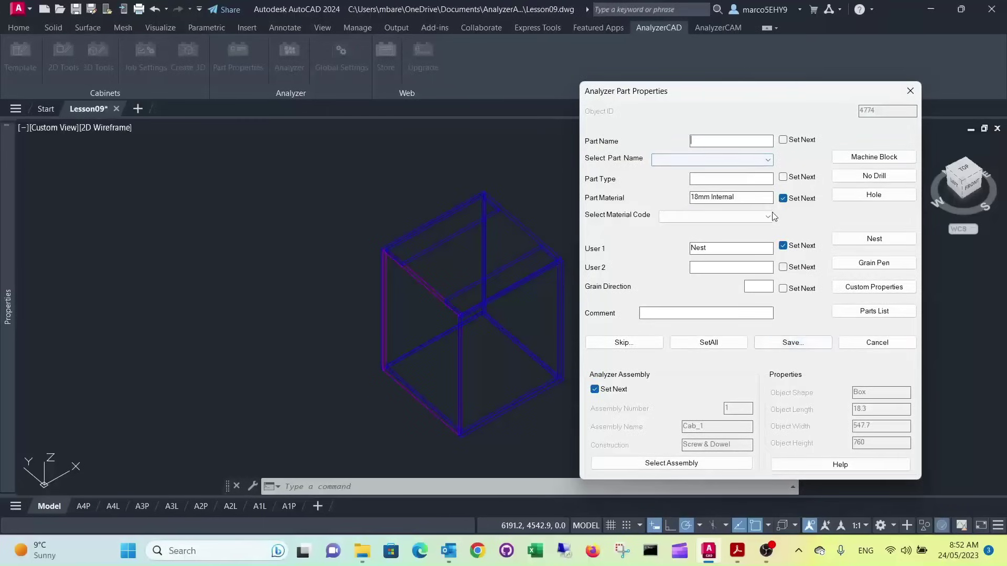
pyautogui.click(768, 160)
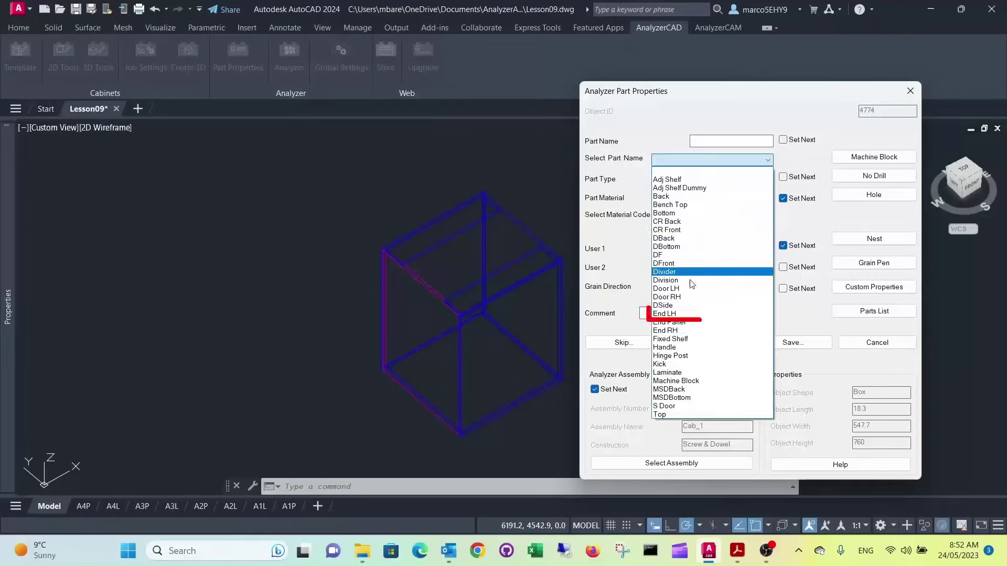
pyautogui.click(678, 315)
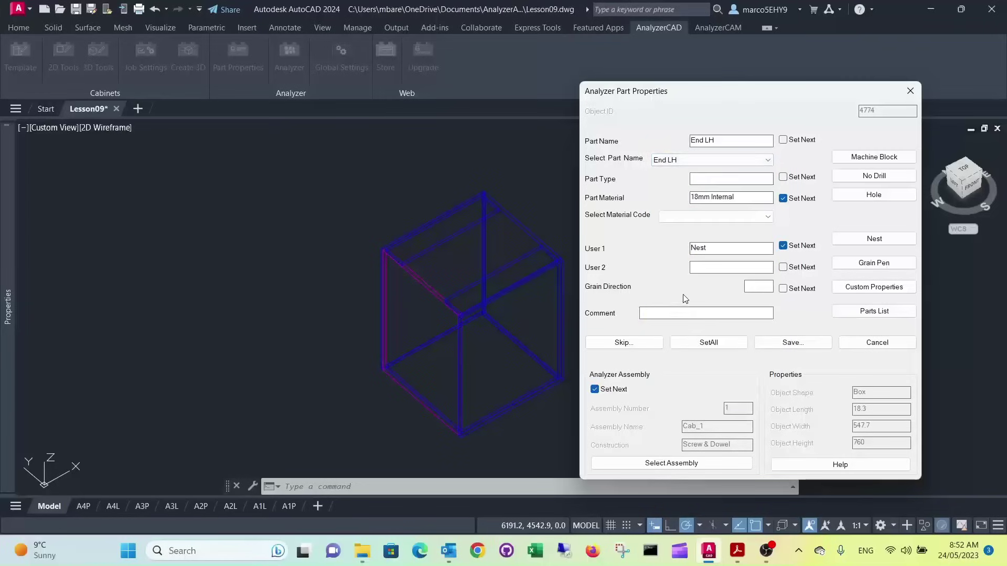
pyautogui.click(779, 344)
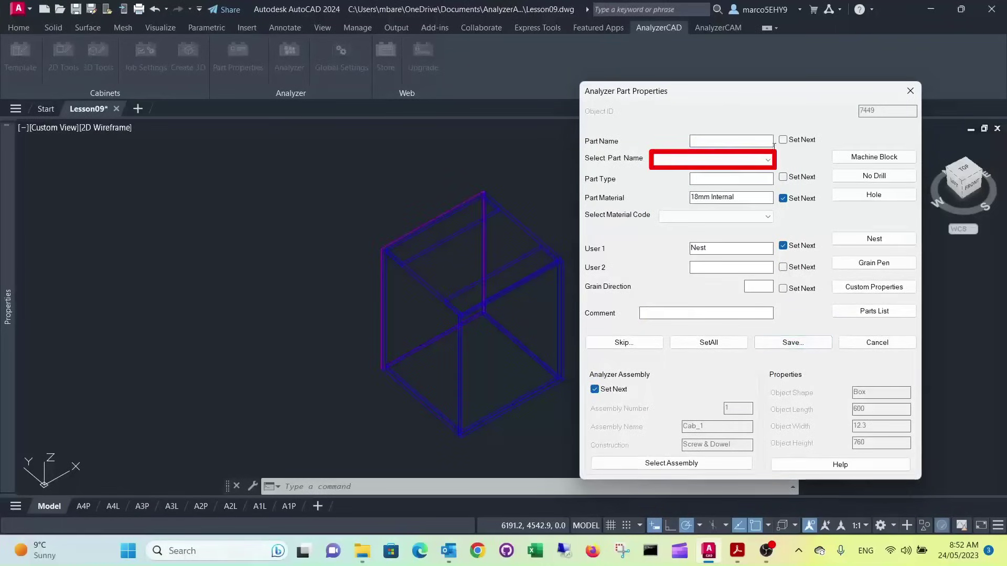
# Step: Assign the part name Back and the material 12mm Internal to the cabinet's rear panel and save its properties
pyautogui.click(770, 160)
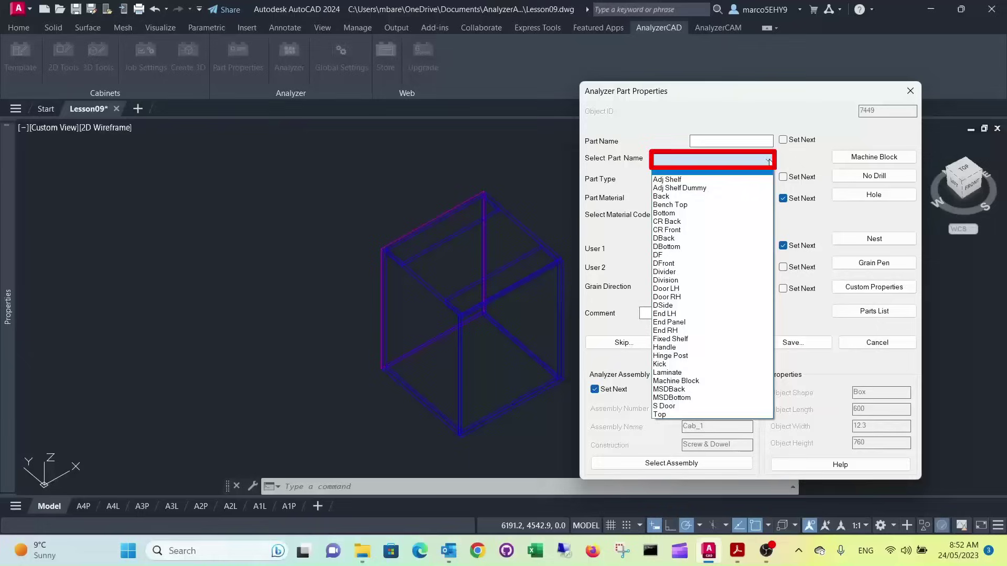
pyautogui.click(680, 201)
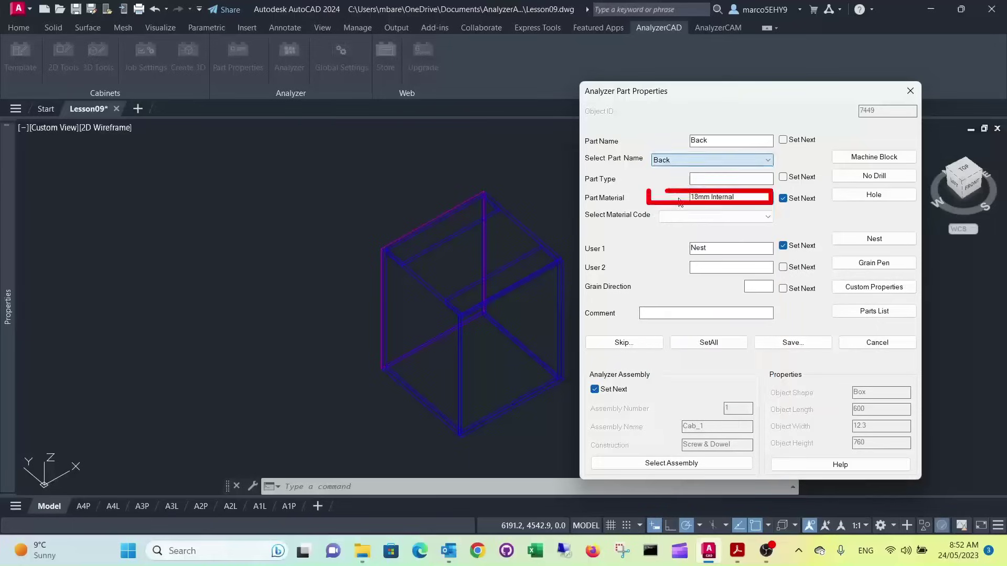
pyautogui.click(768, 218)
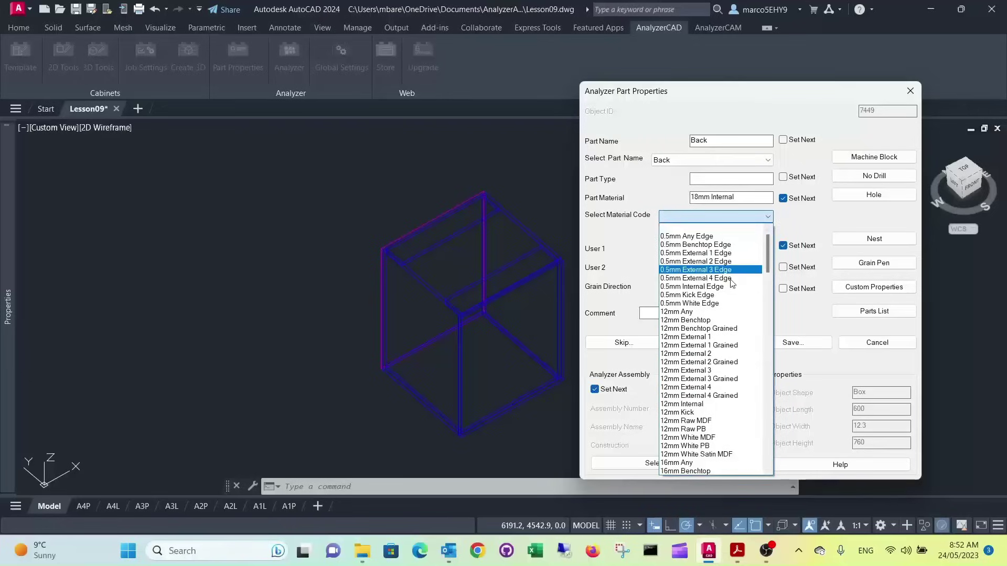
pyautogui.click(684, 404)
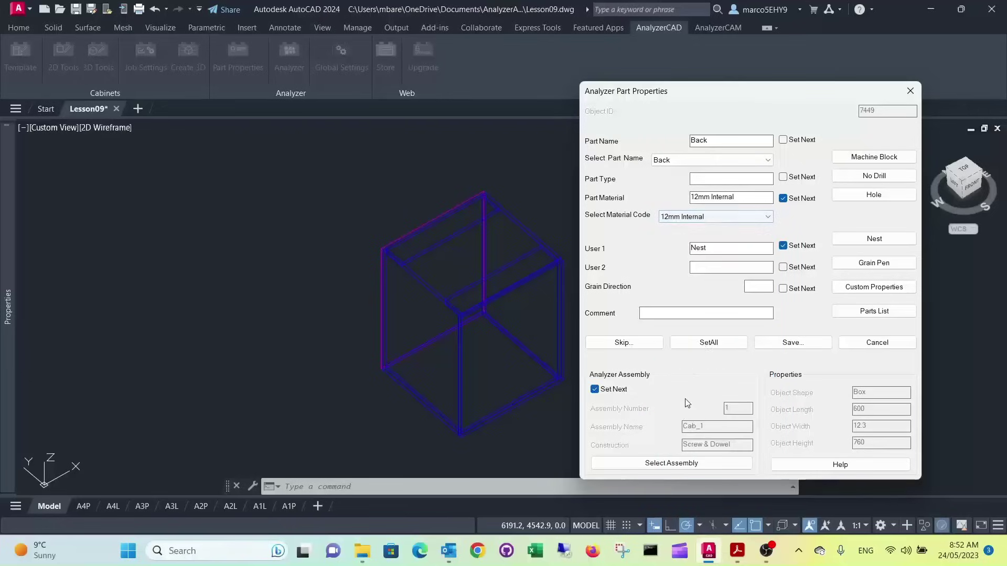
pyautogui.click(791, 343)
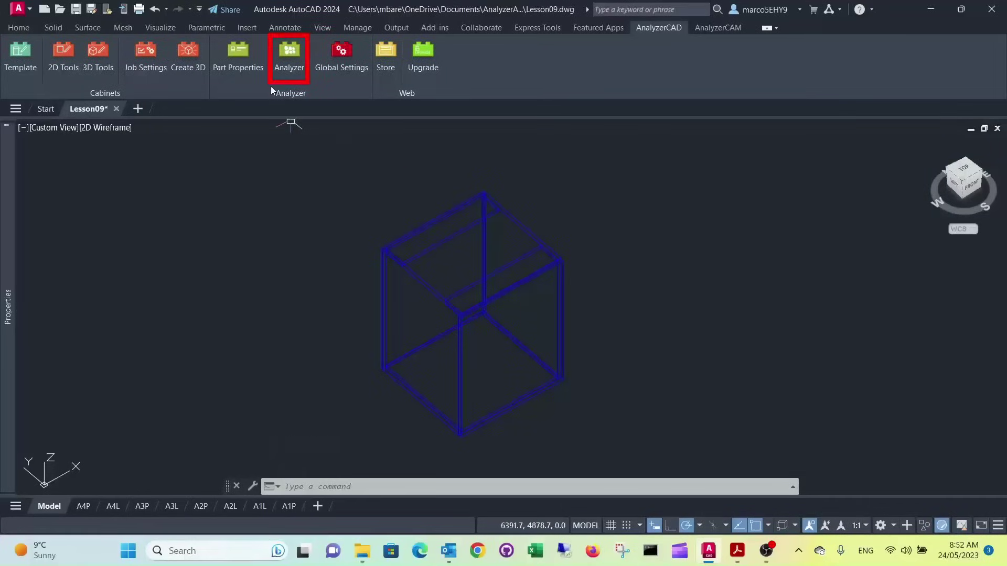
# Step: Send all the cabinet's parts to Analyzer and accept the default job details
pyautogui.click(287, 54)
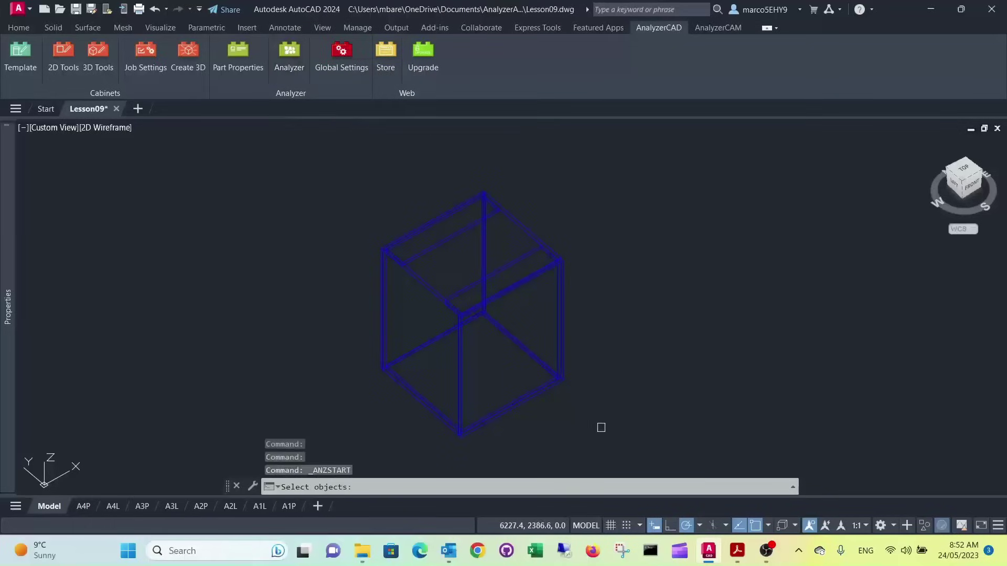
pyautogui.click(636, 438)
pyautogui.click(326, 153)
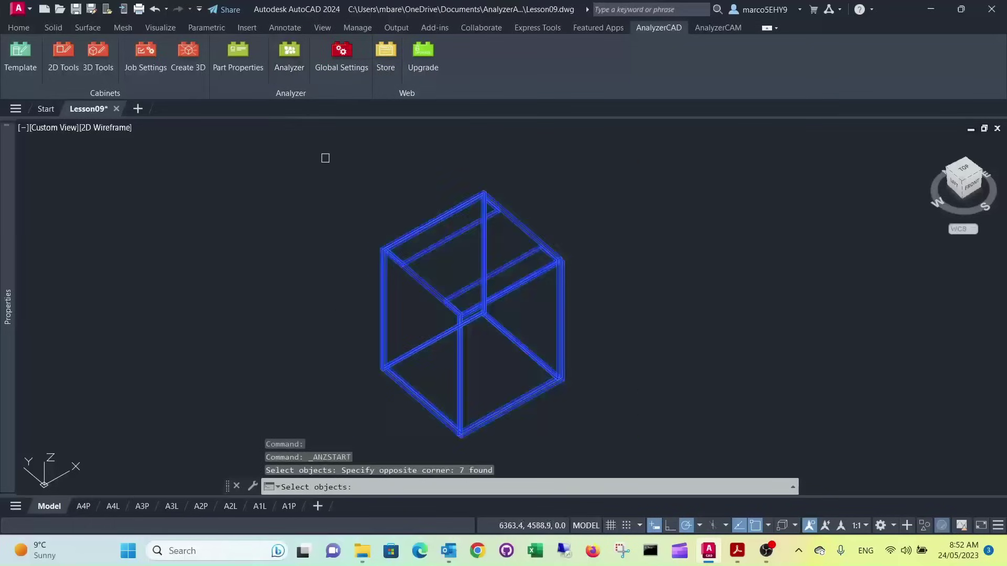
pyautogui.press('Return')
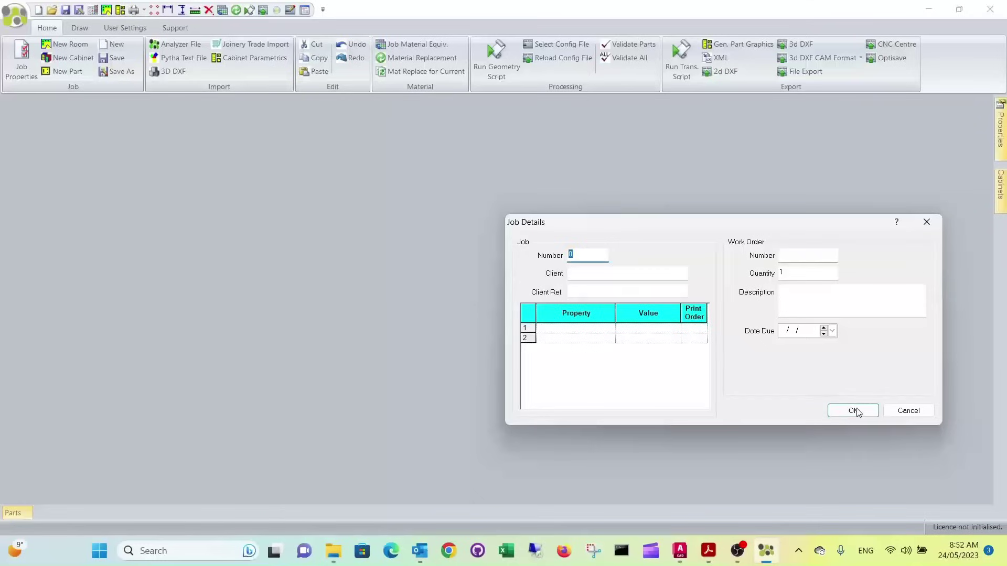
pyautogui.click(854, 411)
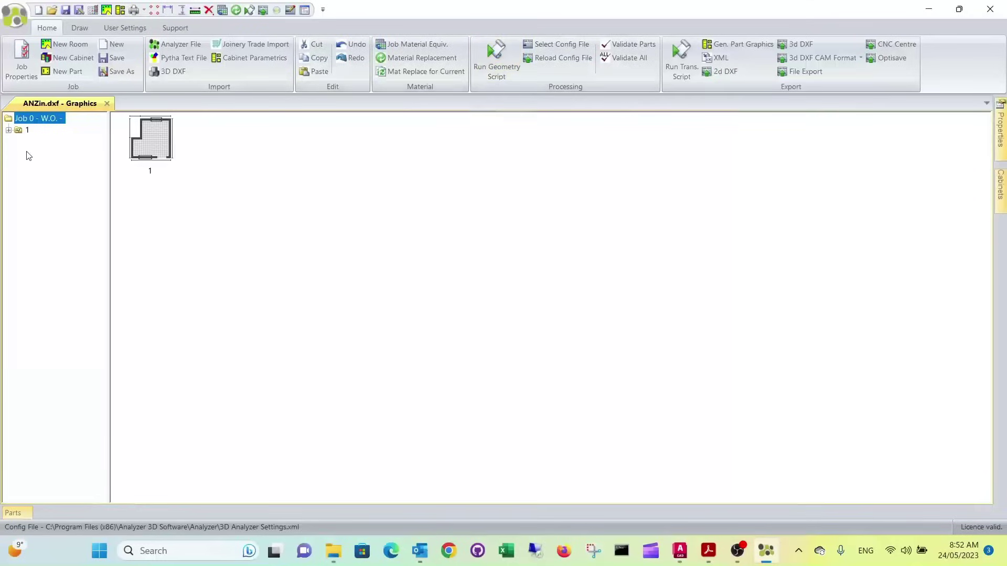
# Step: Run the geometry script on Cab_1 in room 1, then close Analyzer
pyautogui.click(8, 130)
pyautogui.click(496, 55)
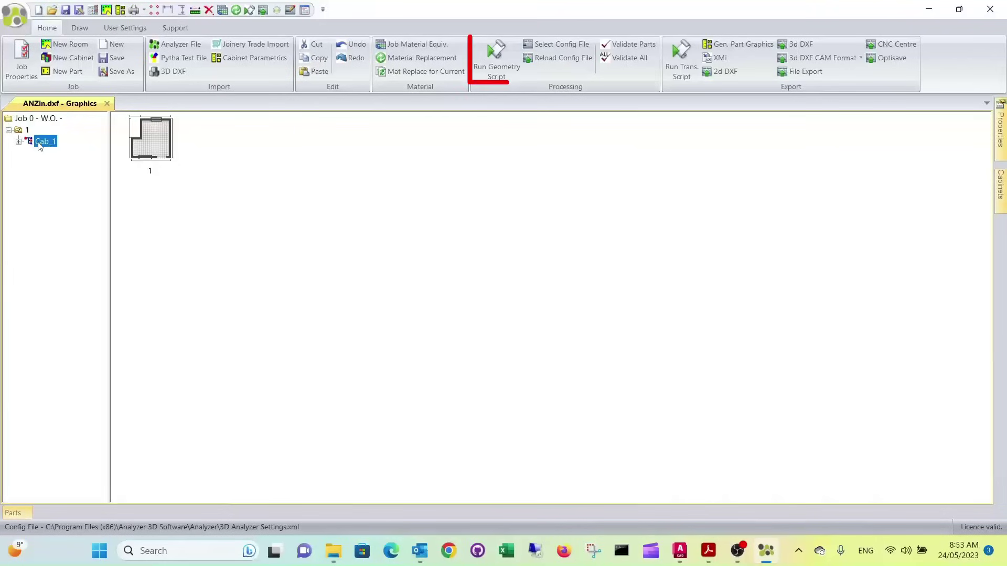
pyautogui.click(497, 55)
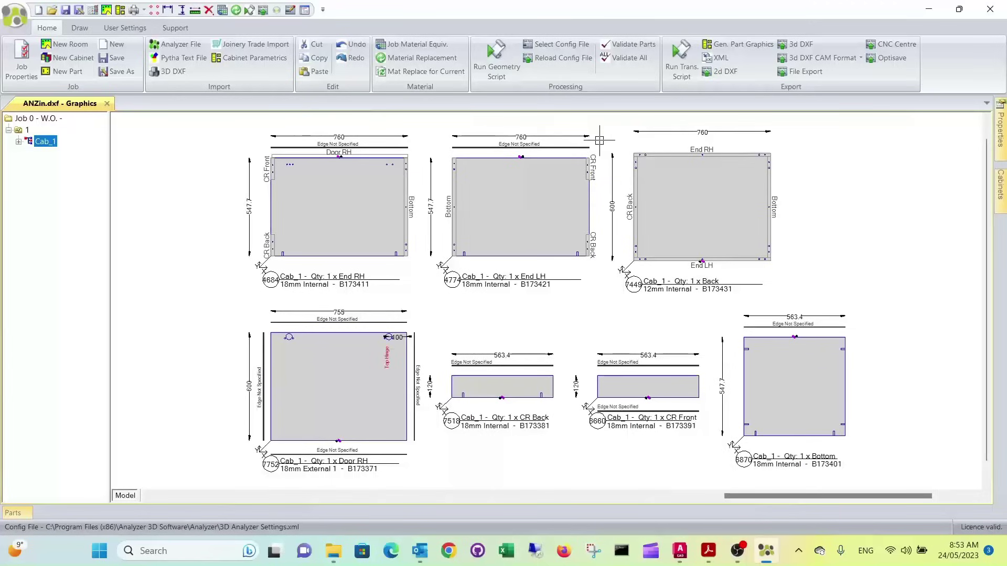
pyautogui.click(992, 10)
pyautogui.click(506, 303)
# Step: Back in AutoCAD, set the back panel's part type to Screw and save its properties
pyautogui.scroll(8, 342, 214)
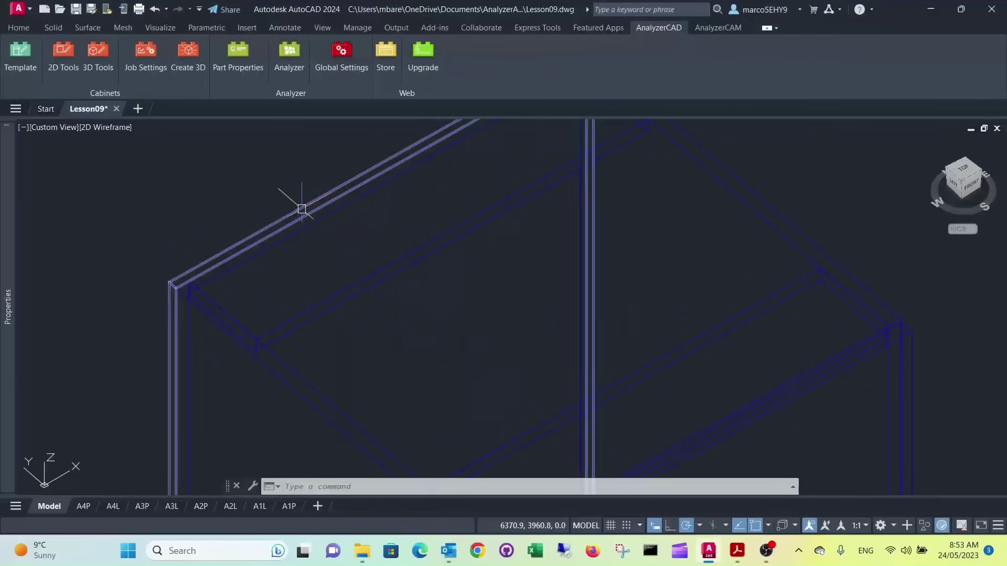
pyautogui.click(234, 53)
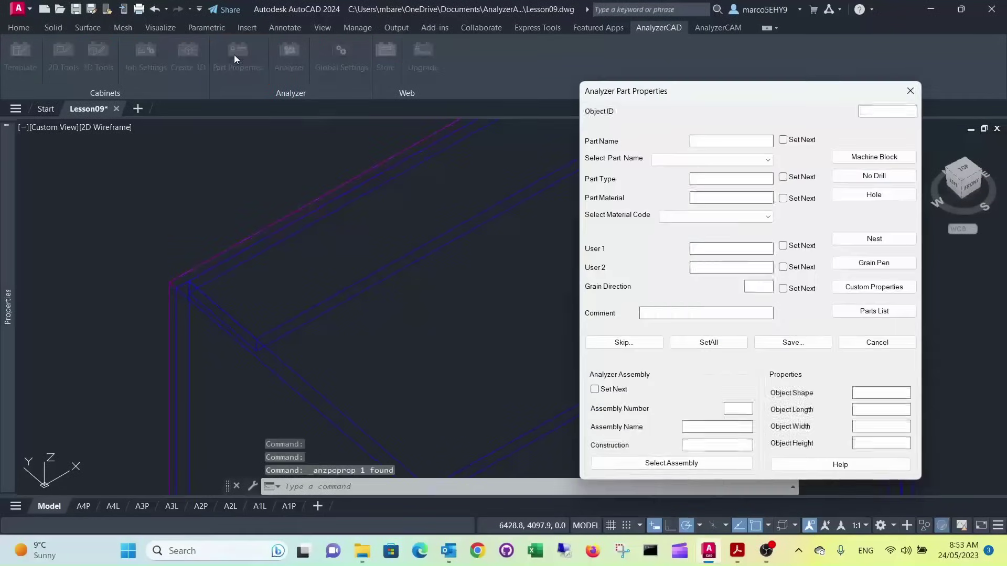
pyautogui.click(702, 179)
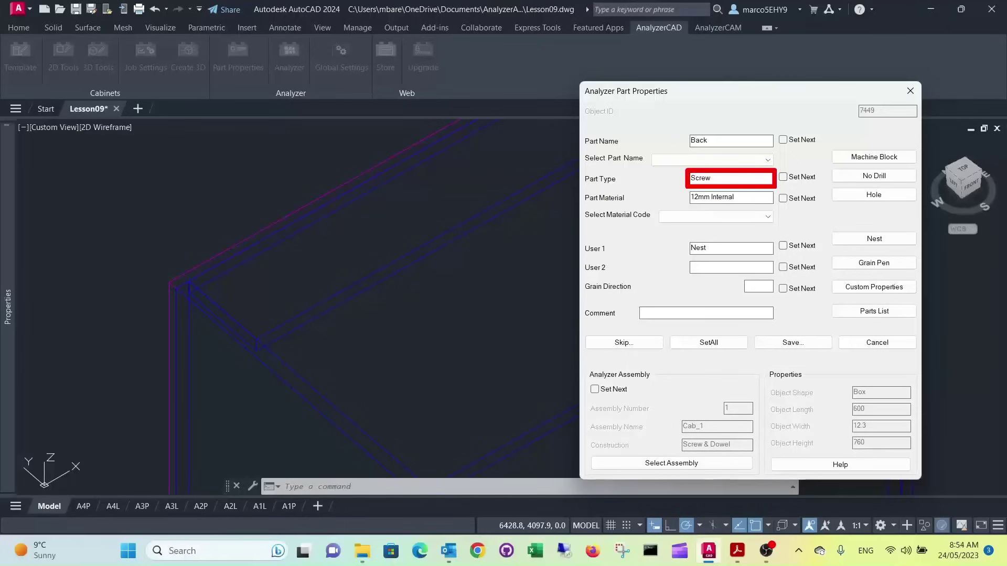
pyautogui.click(792, 343)
# Step: Send the whole cabinet to Analyzer again with default job details and run the geometry script on Cab_1
pyautogui.scroll(-5, 771, 313)
pyautogui.scroll(2, 765, 299)
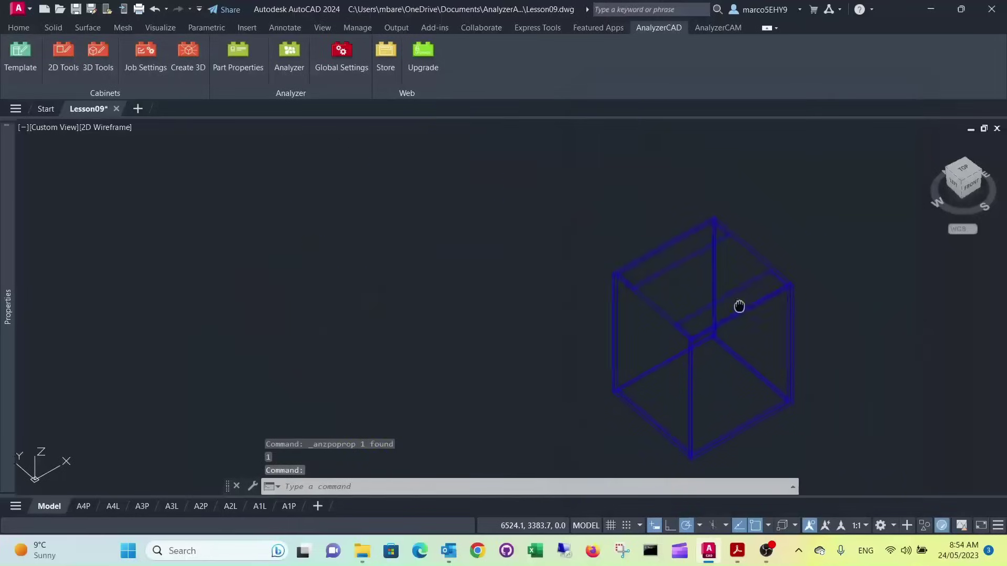
pyautogui.click(289, 58)
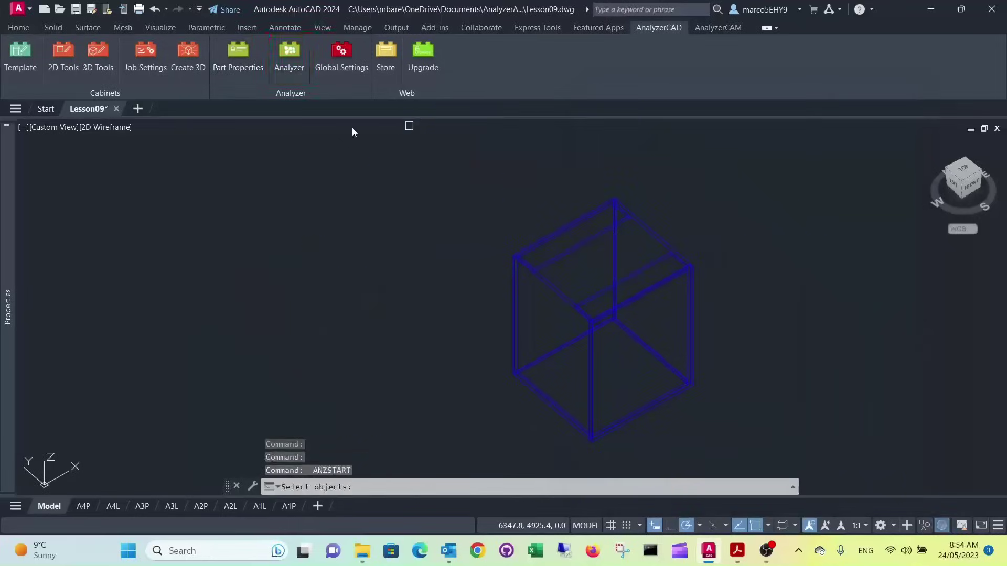
pyautogui.click(741, 460)
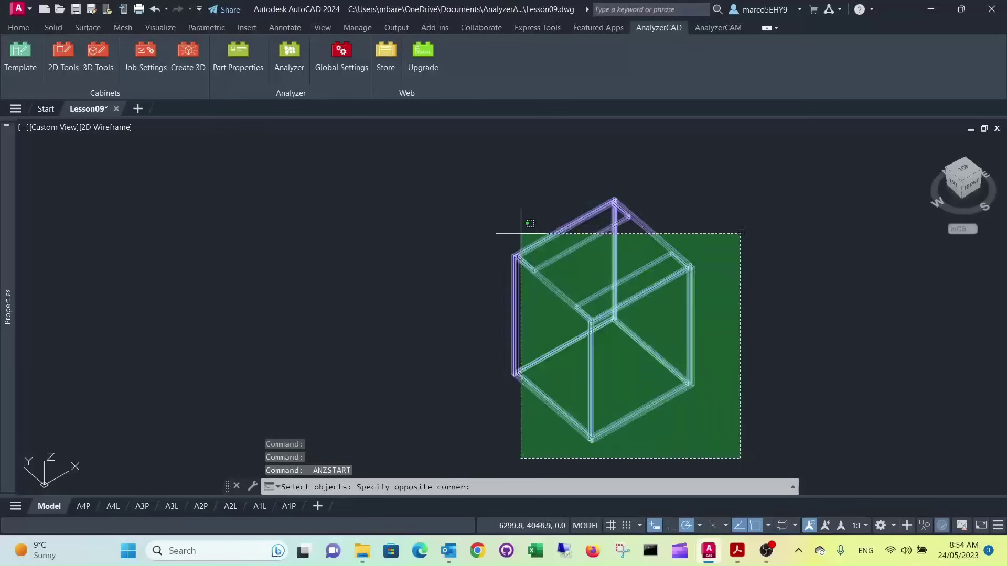
pyautogui.click(480, 169)
pyautogui.press('Return')
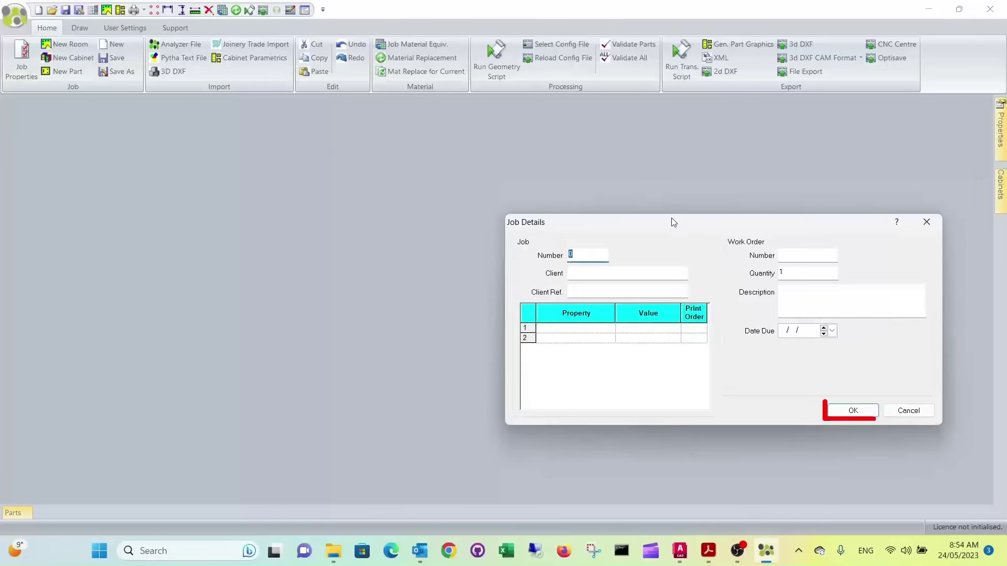
pyautogui.click(853, 411)
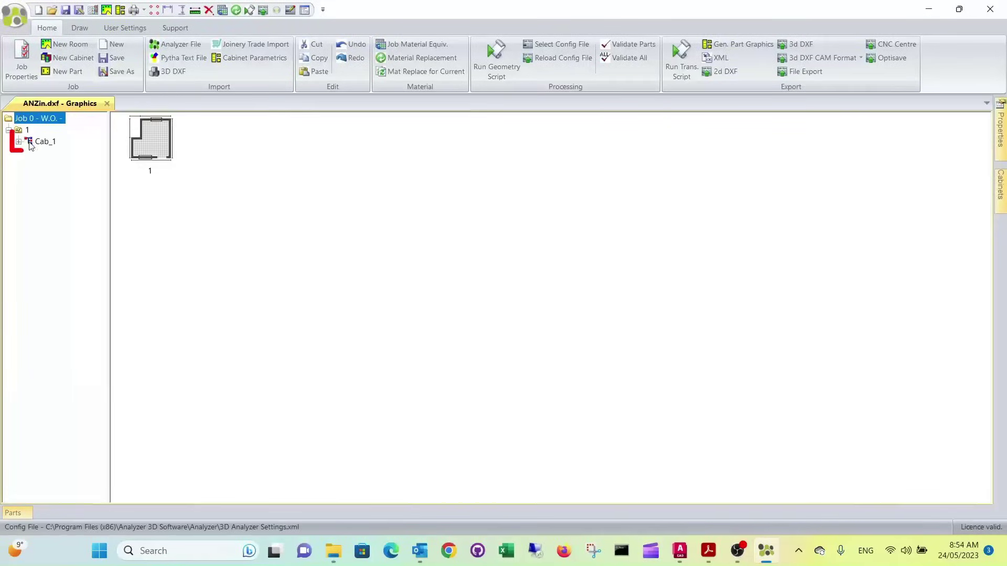
pyautogui.click(45, 141)
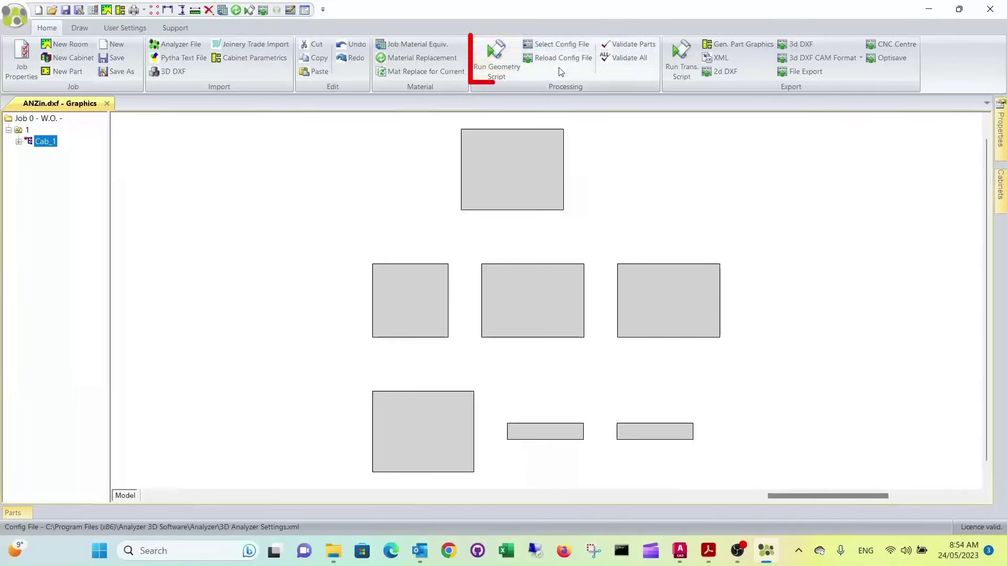
pyautogui.click(505, 58)
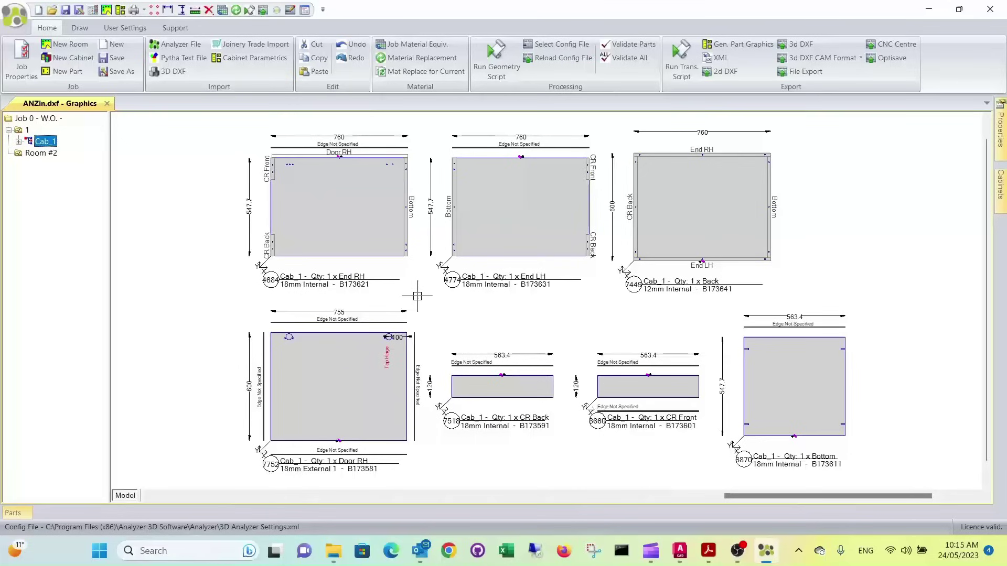
# Step: Open the Standard Parts List and choose Analyzer Top as the length banding of the Bottom part
pyautogui.click(120, 29)
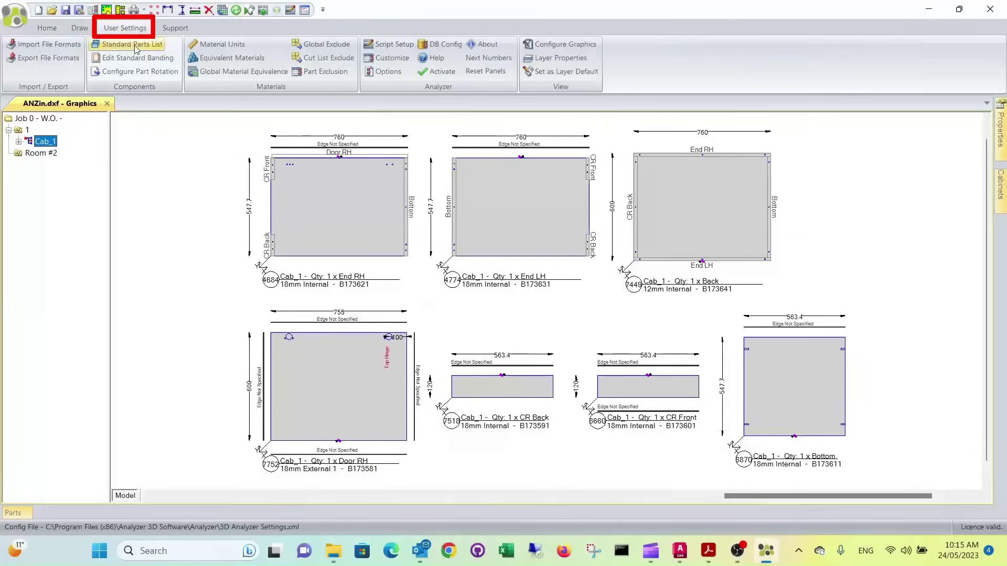
pyautogui.click(134, 46)
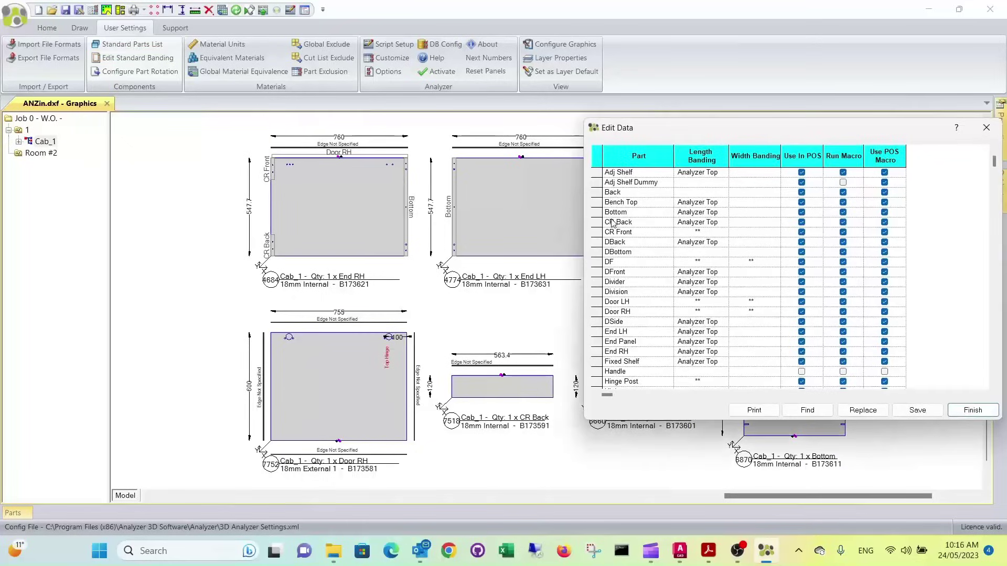
pyautogui.click(639, 156)
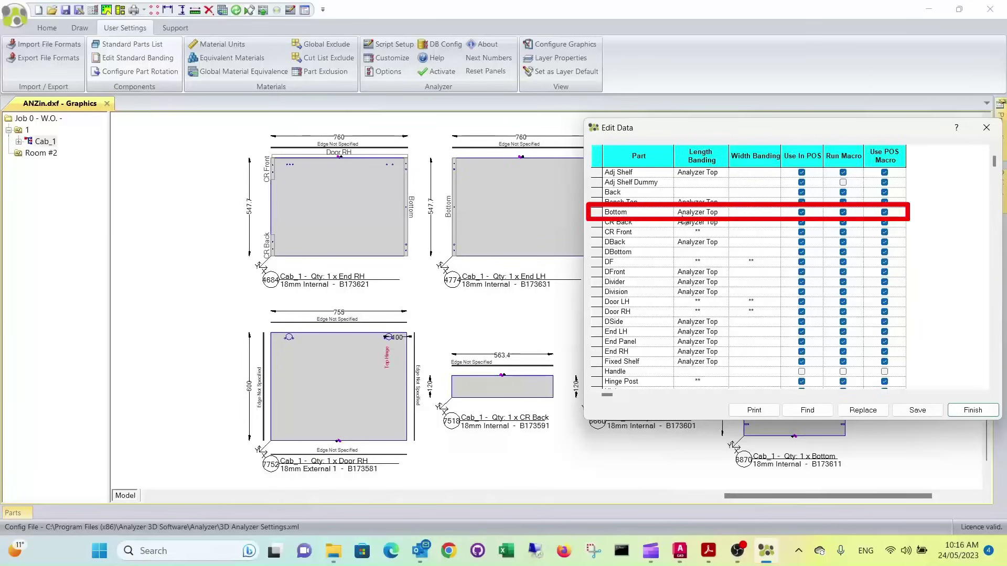
pyautogui.click(724, 212)
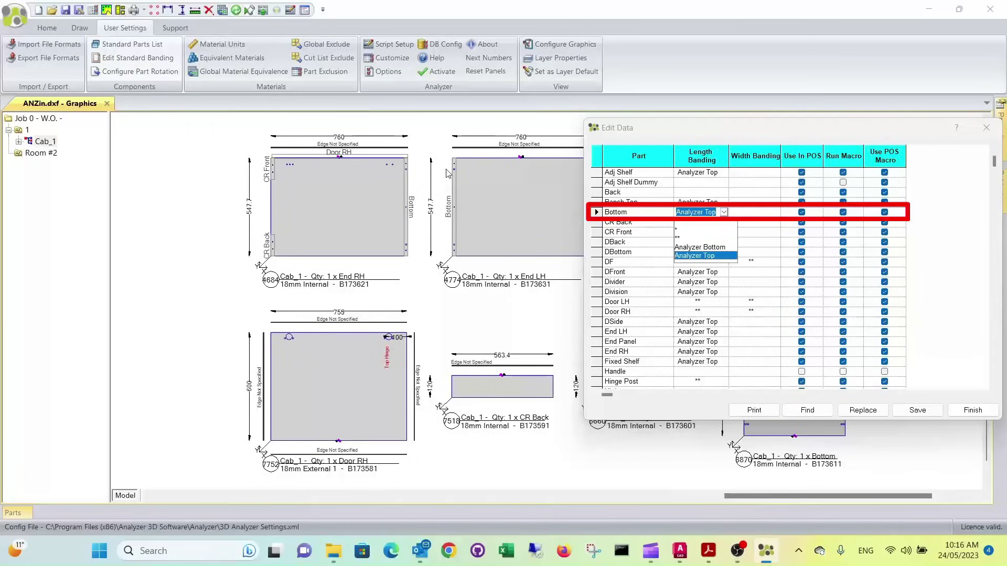
pyautogui.click(712, 260)
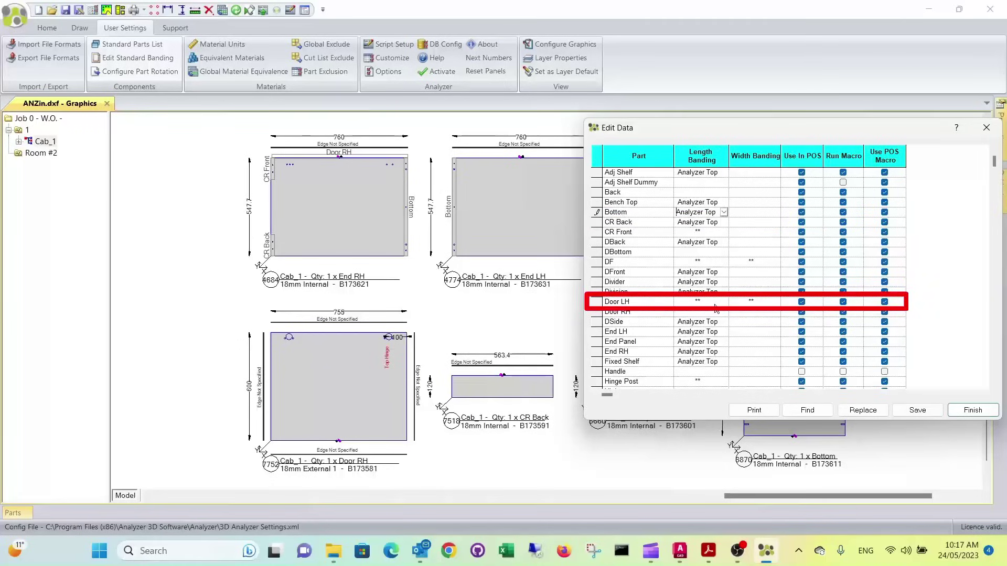
# Step: Review the length and width banding options of the Door LH part
pyautogui.click(698, 303)
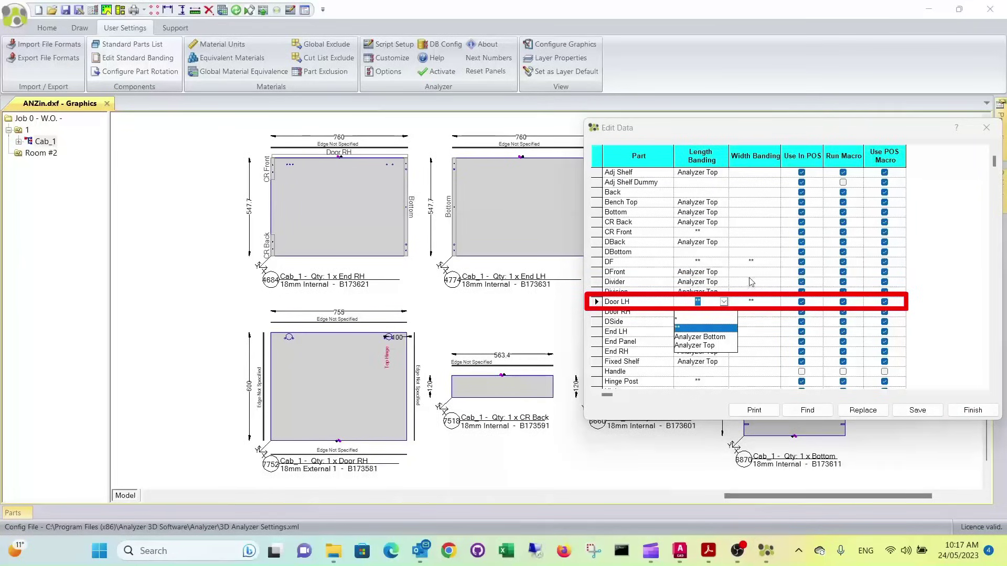
pyautogui.click(760, 305)
pyautogui.click(775, 305)
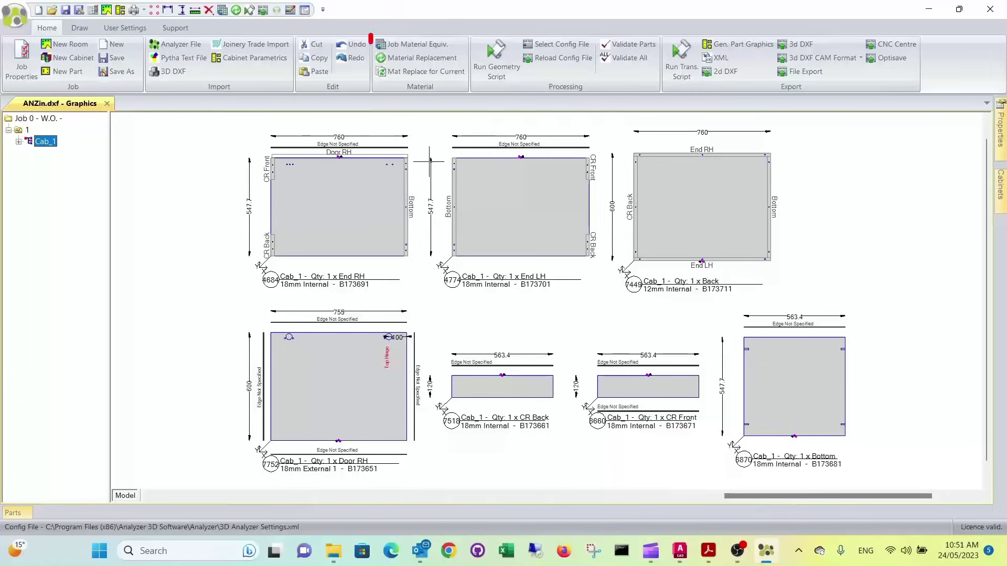
# Step: In the job material equivalence, set 12mm White PB as the use material for 12mm Internal
pyautogui.click(426, 47)
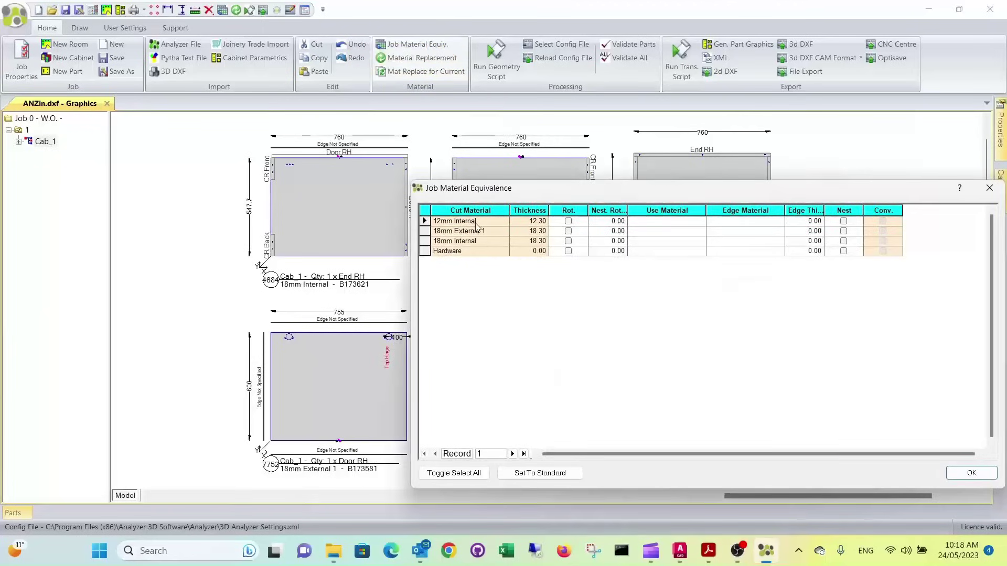
pyautogui.click(665, 223)
pyautogui.doubleClick(665, 223)
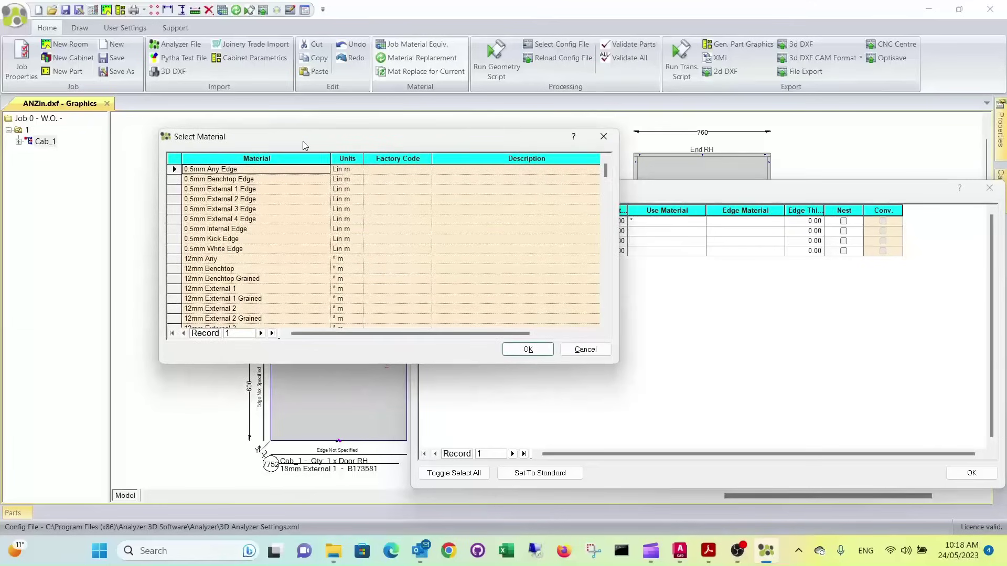
pyautogui.scroll(-4, 226, 246)
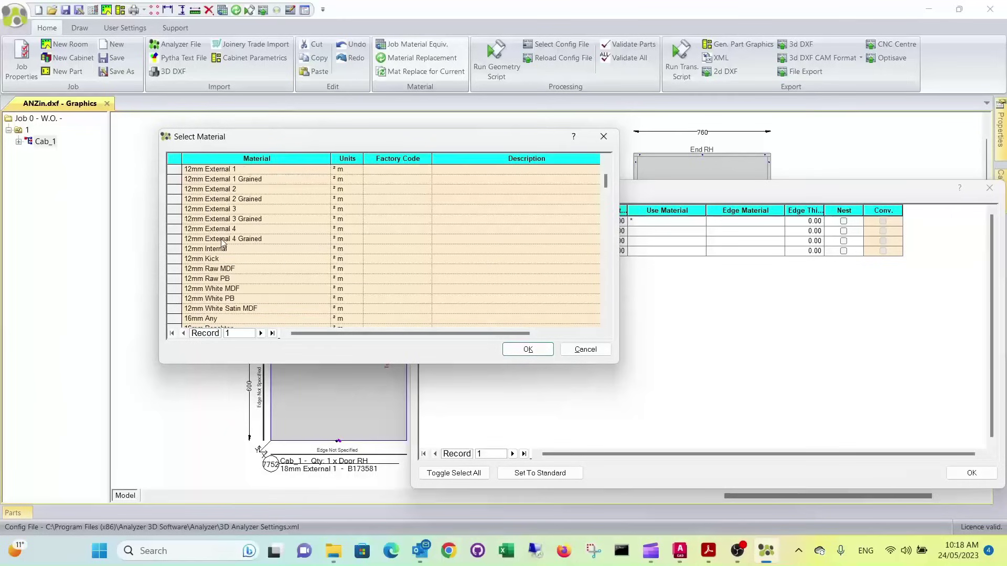
pyautogui.scroll(-1, 222, 244)
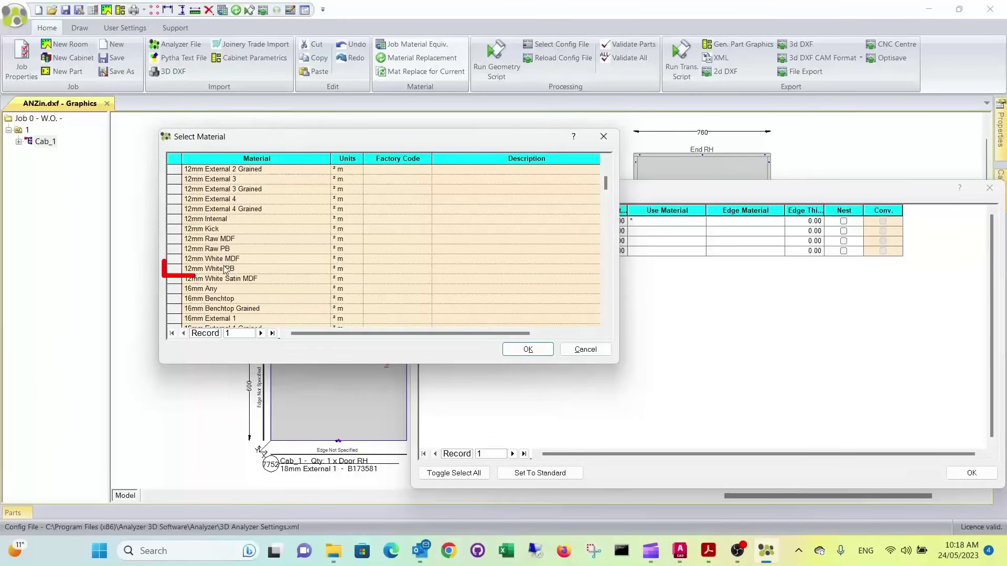
pyautogui.click(207, 269)
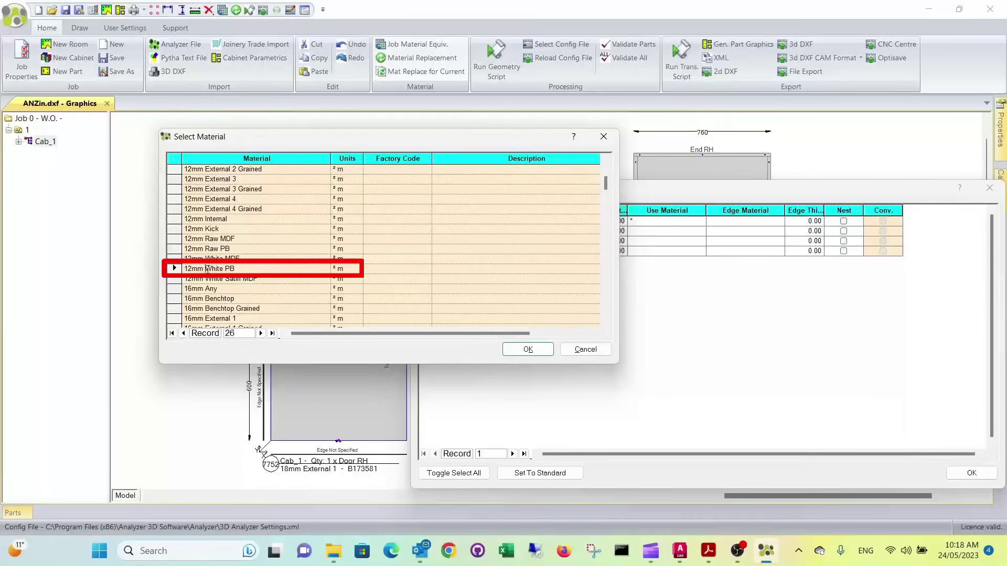
pyautogui.click(527, 350)
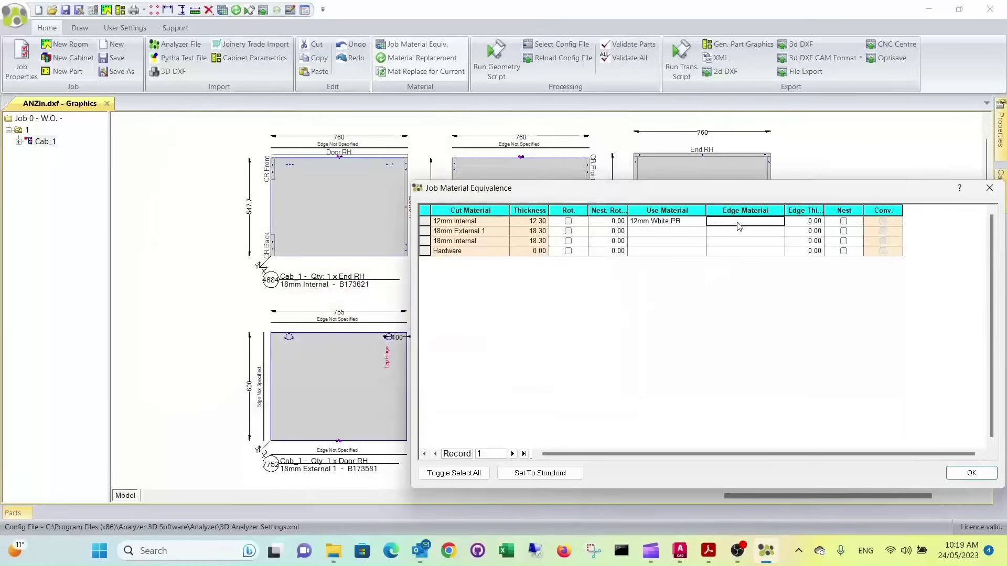
# Step: Set Colorpanel Grey as the use material for 18mm External 1
pyautogui.click(661, 234)
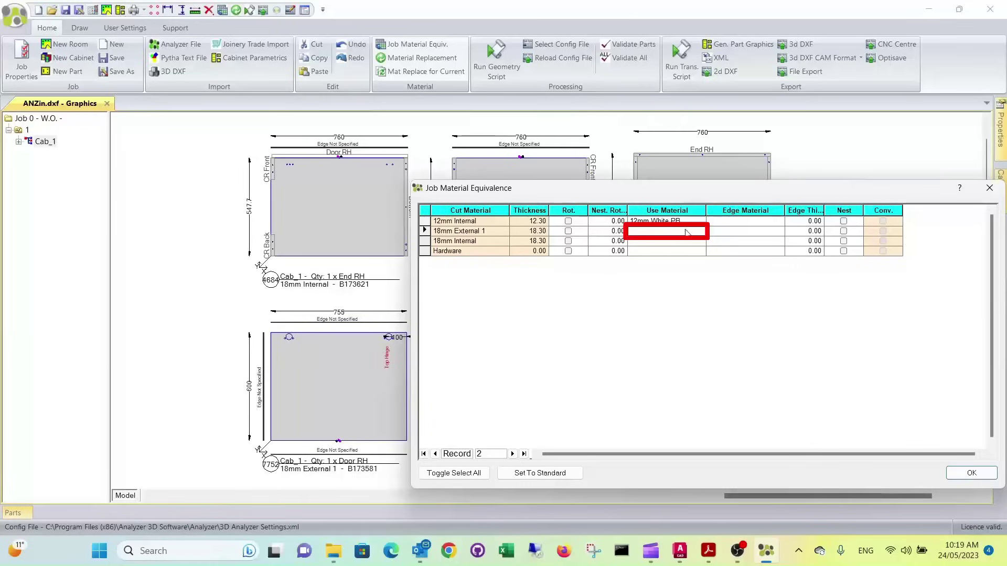
pyautogui.write('*')
pyautogui.write('Colorb')
pyautogui.write('anel jG')
pyautogui.press('BackSpace')
pyautogui.press('BackSpace')
pyautogui.write('Grey')
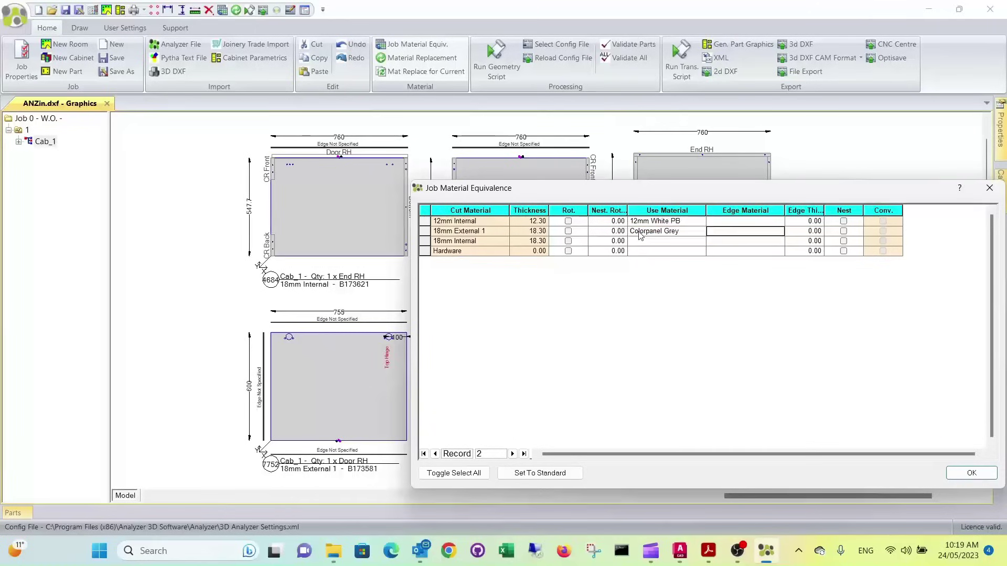
# Step: Give 18mm External 1 the edge material 1mm ABS Grey with an edge thickness of 1
pyautogui.click(721, 233)
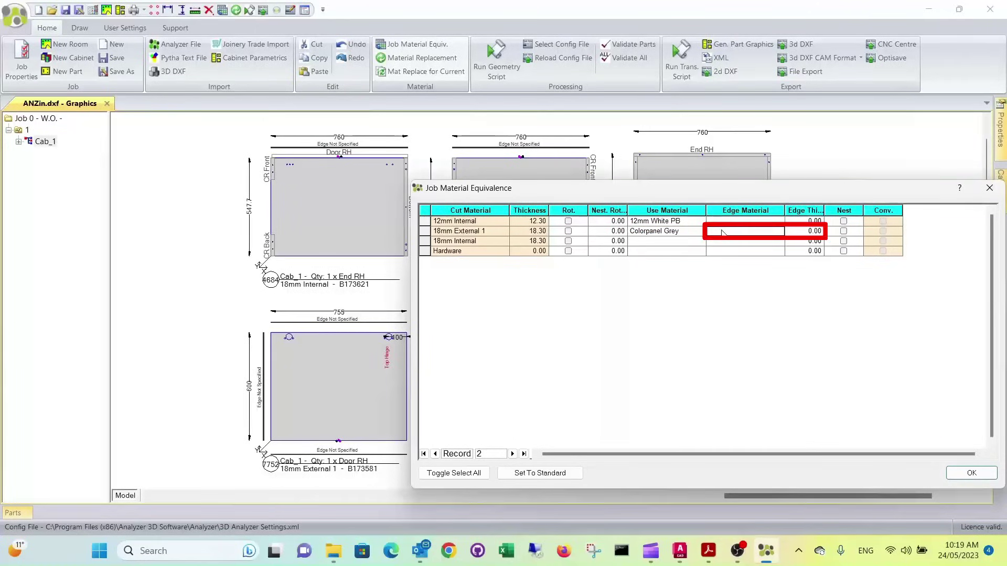
pyautogui.write('1mm ABS Grey')
pyautogui.press('Tab')
pyautogui.write('1')
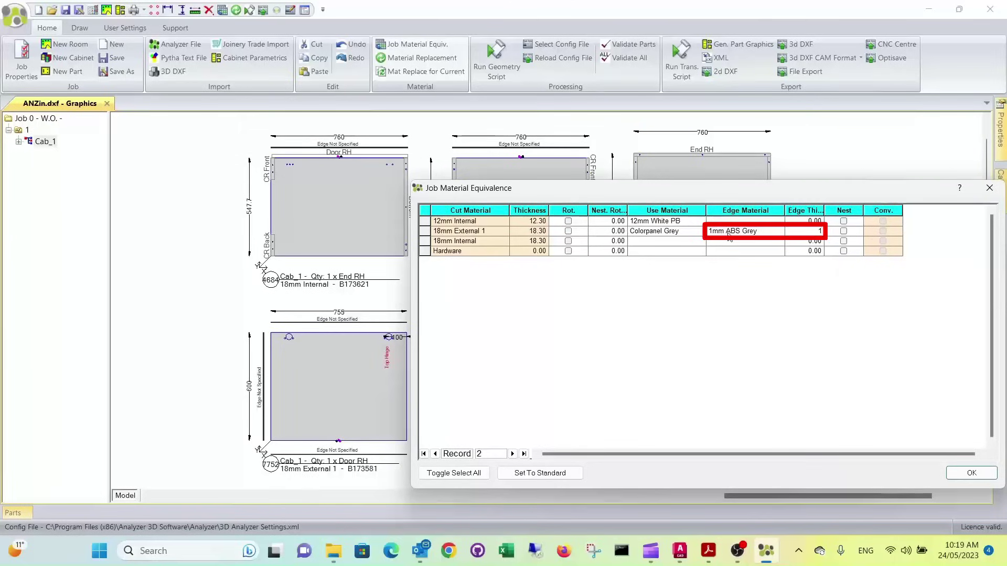
pyautogui.press('Tab')
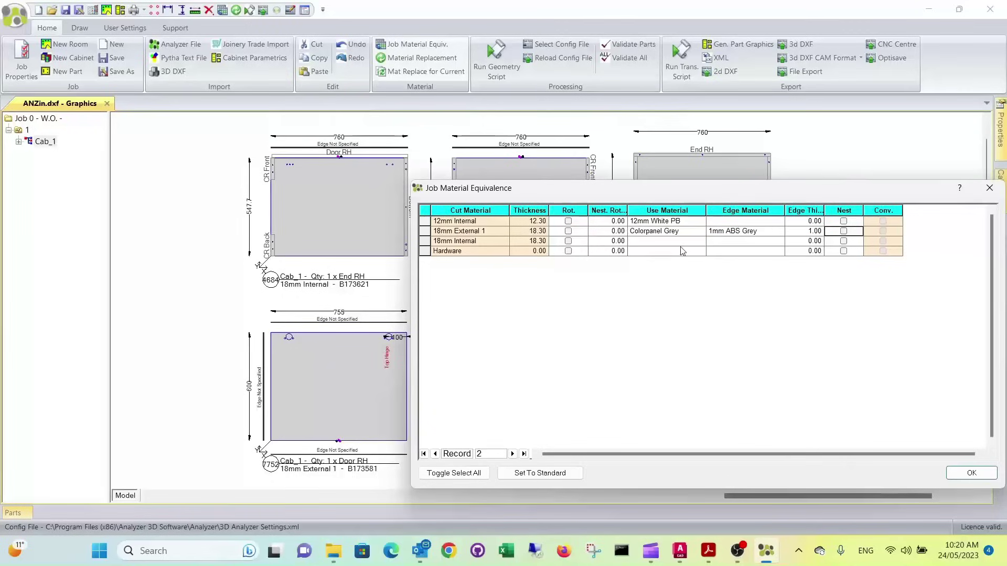
# Step: Choose 18mm White PB from the material library as the use material for 18mm Internal
pyautogui.click(654, 241)
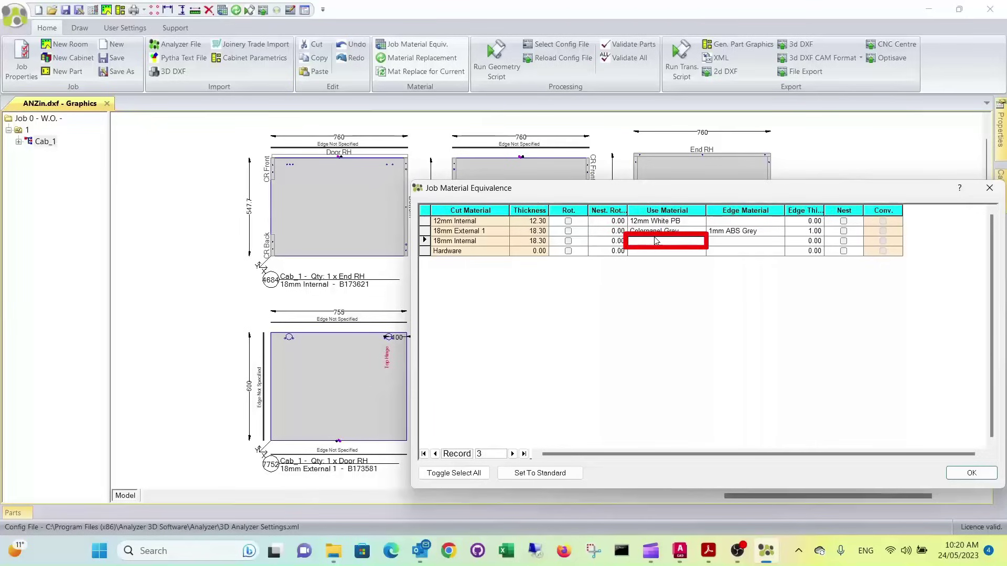
pyautogui.click(655, 240)
pyautogui.write('*')
pyautogui.press('Return')
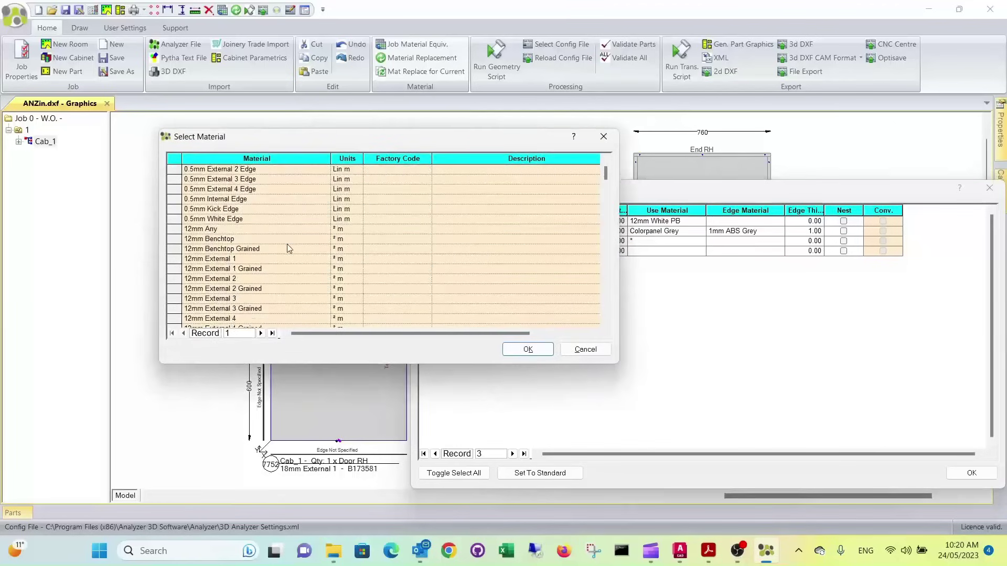
pyautogui.scroll(-6, 287, 248)
pyautogui.scroll(-9, 219, 256)
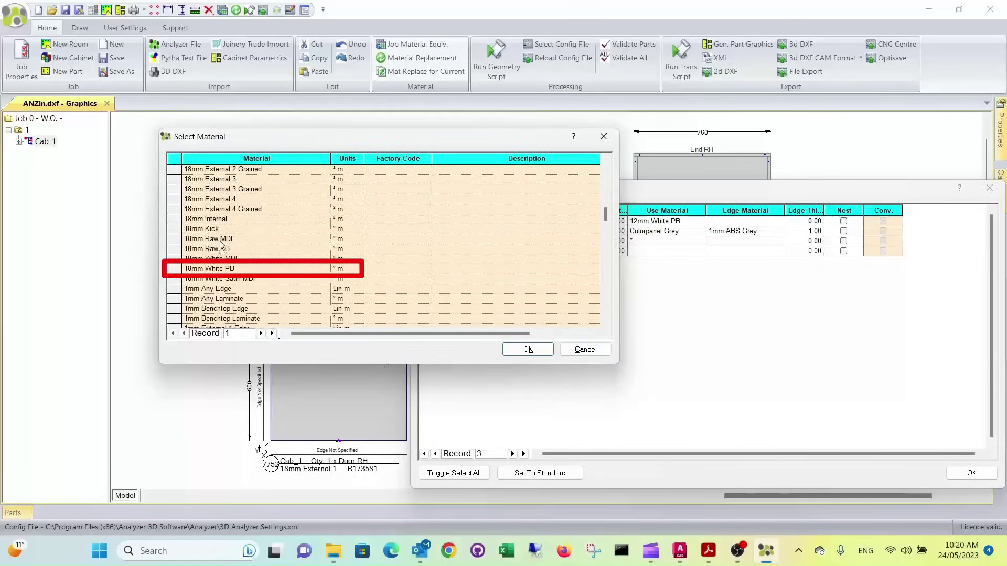
pyautogui.click(214, 268)
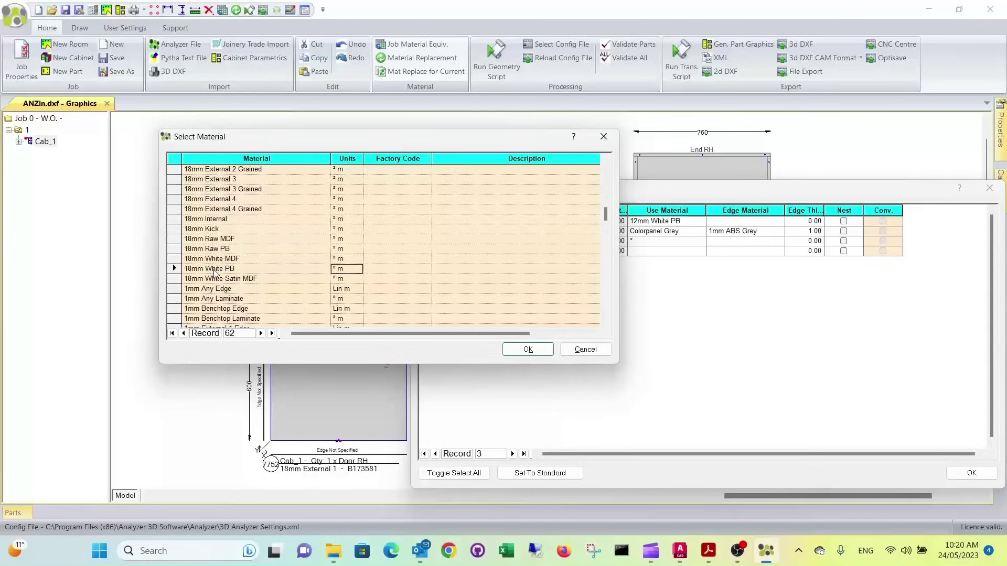
pyautogui.click(528, 350)
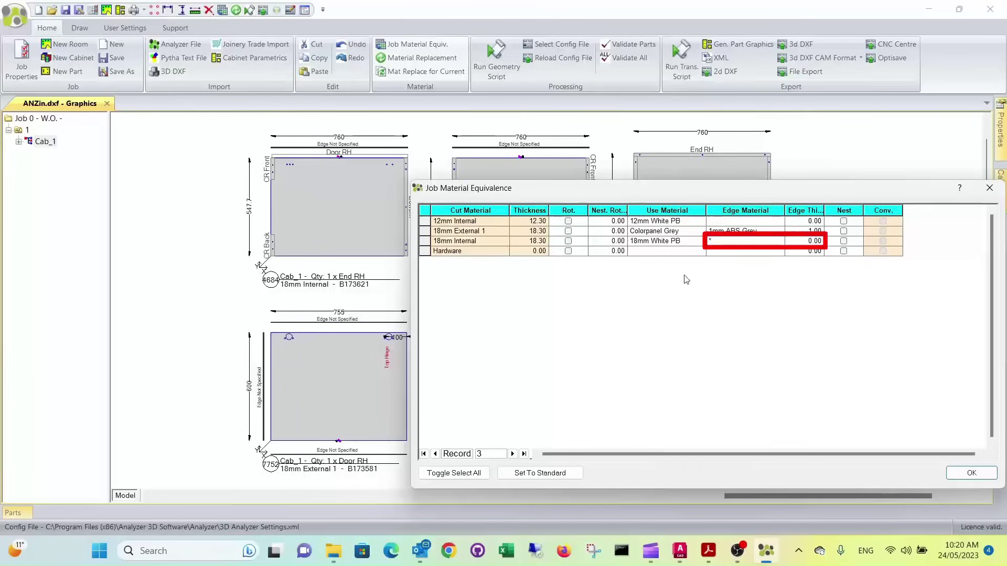
# Step: Choose 1mm White Edge as the edge material for 18mm Internal and set its edge thickness to 1
pyautogui.press('Return')
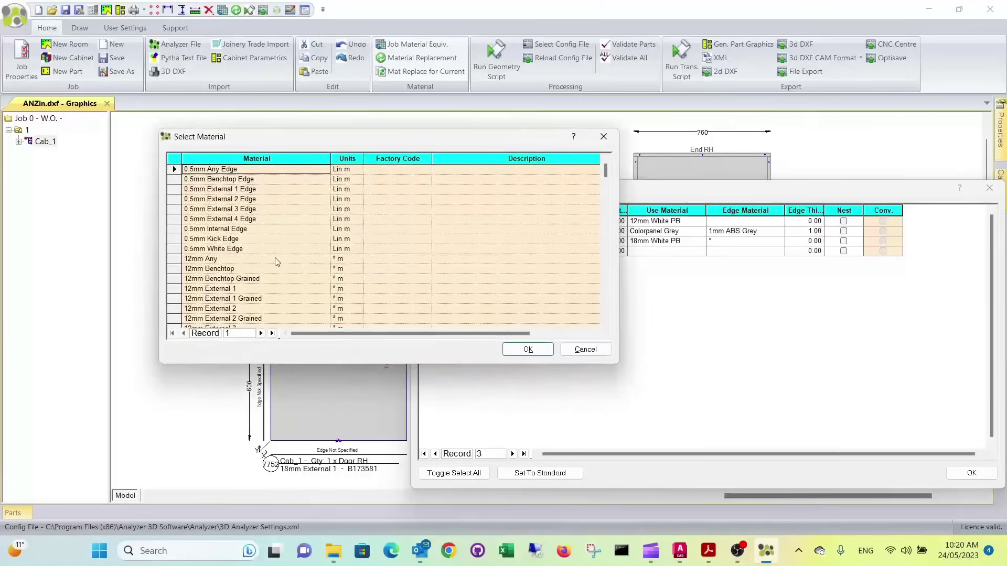
pyautogui.scroll(-10, 281, 267)
pyautogui.scroll(-6, 277, 261)
pyautogui.scroll(-1, 224, 281)
pyautogui.click(220, 269)
pyautogui.click(220, 269)
pyautogui.click(344, 268)
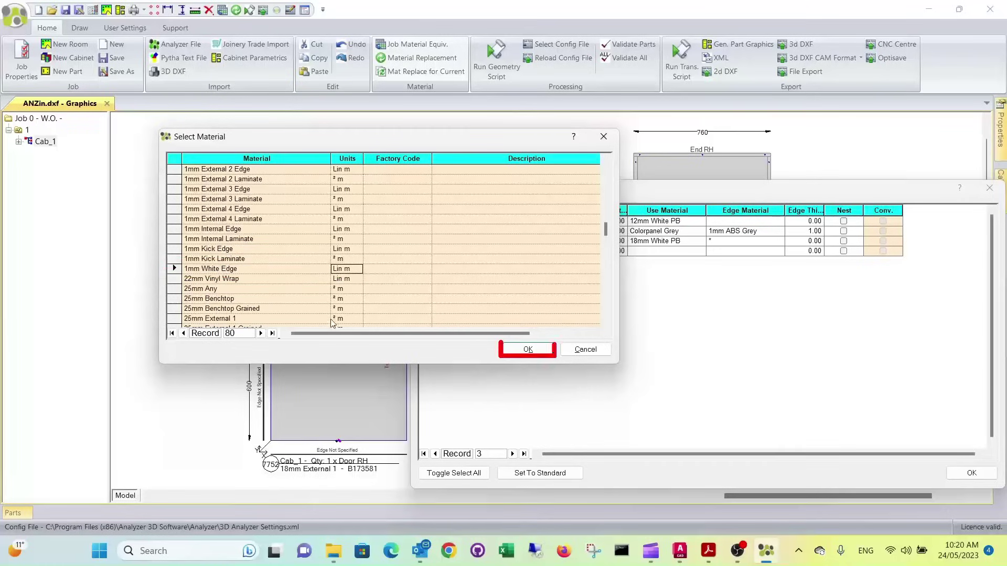
pyautogui.click(519, 356)
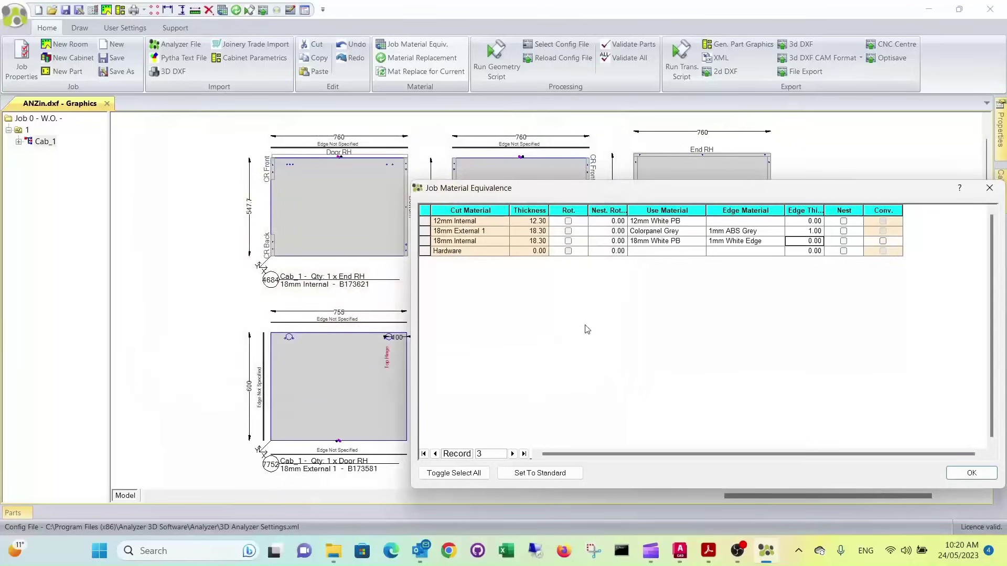
pyautogui.write('1')
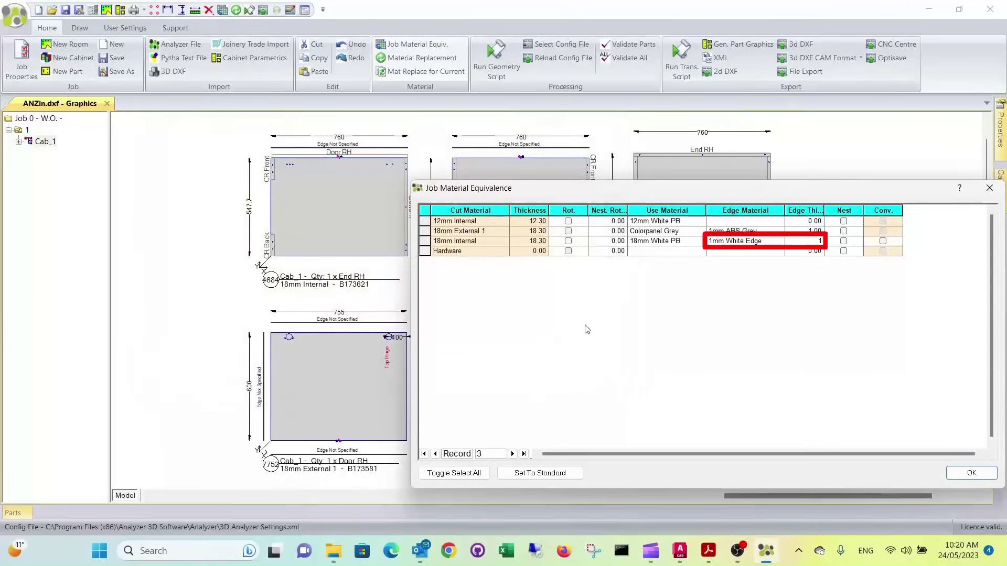
pyautogui.press('Tab')
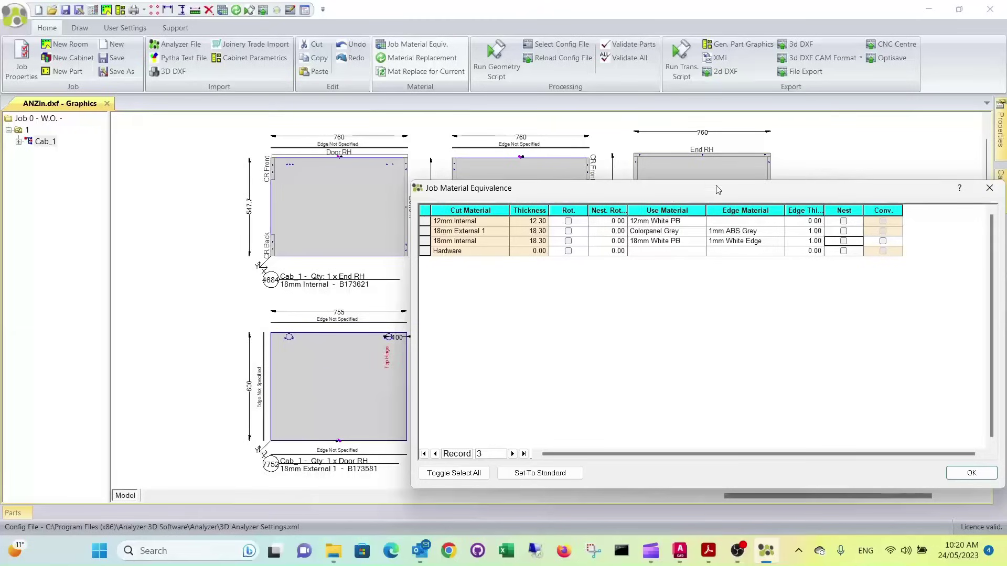
# Step: Apply the material equivalence to the existing parts and rerun the geometry script on Cab_1
pyautogui.click(961, 476)
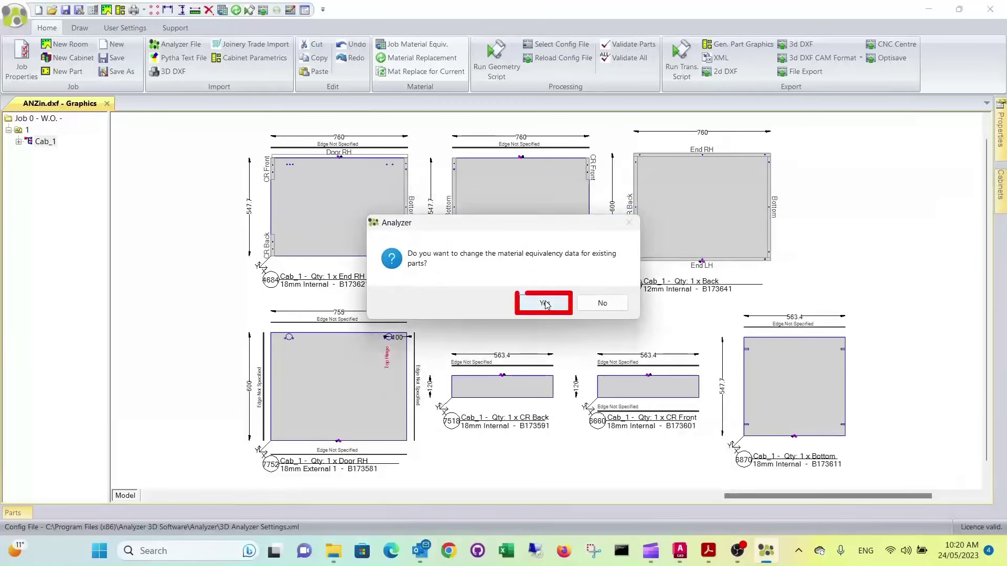
pyautogui.click(543, 301)
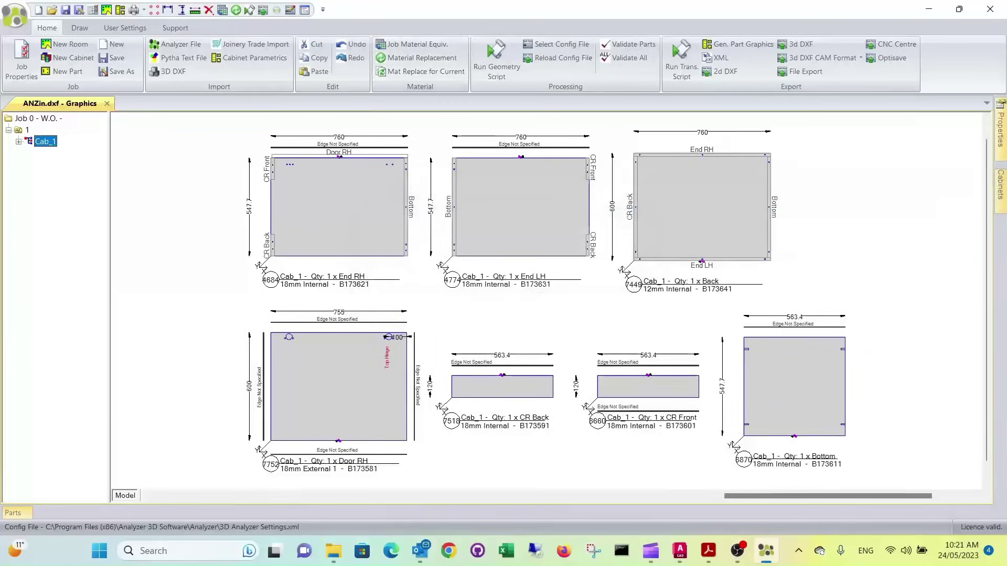
pyautogui.click(494, 67)
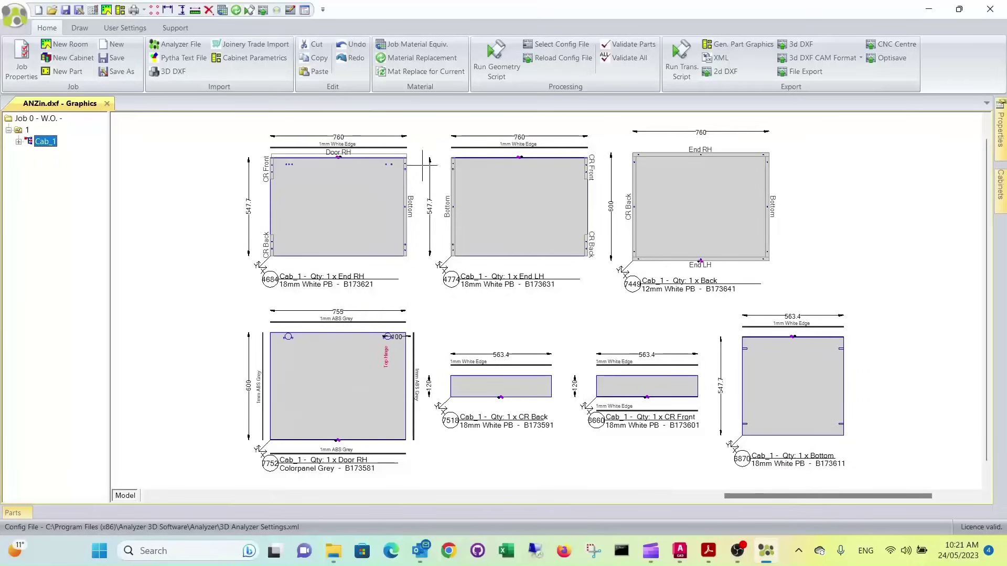
# Step: Fill in the job details with job number 333, client 3D Analyzer, the work order number and the description Test Cabinet
pyautogui.click(22, 57)
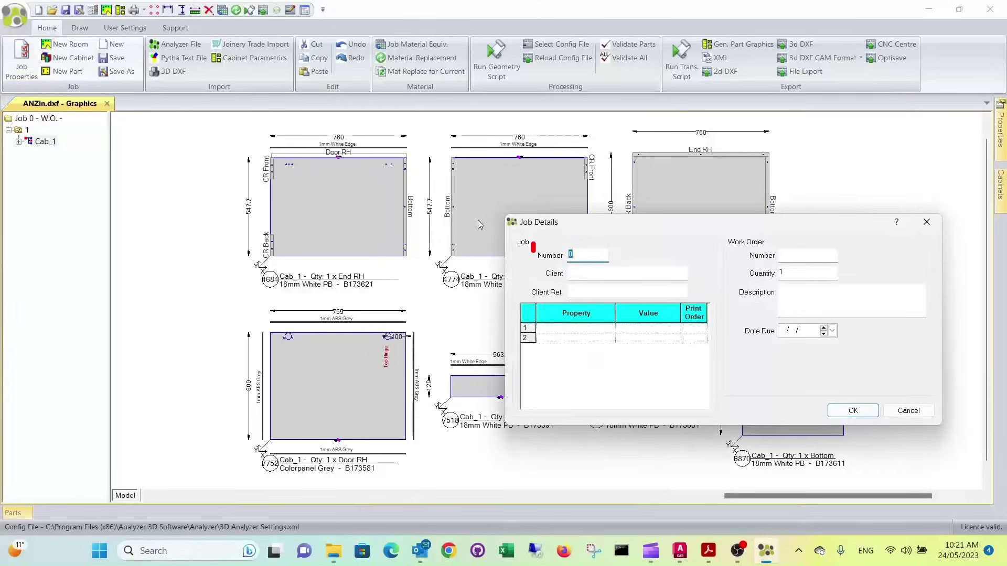
pyautogui.write('333')
pyautogui.click(626, 273)
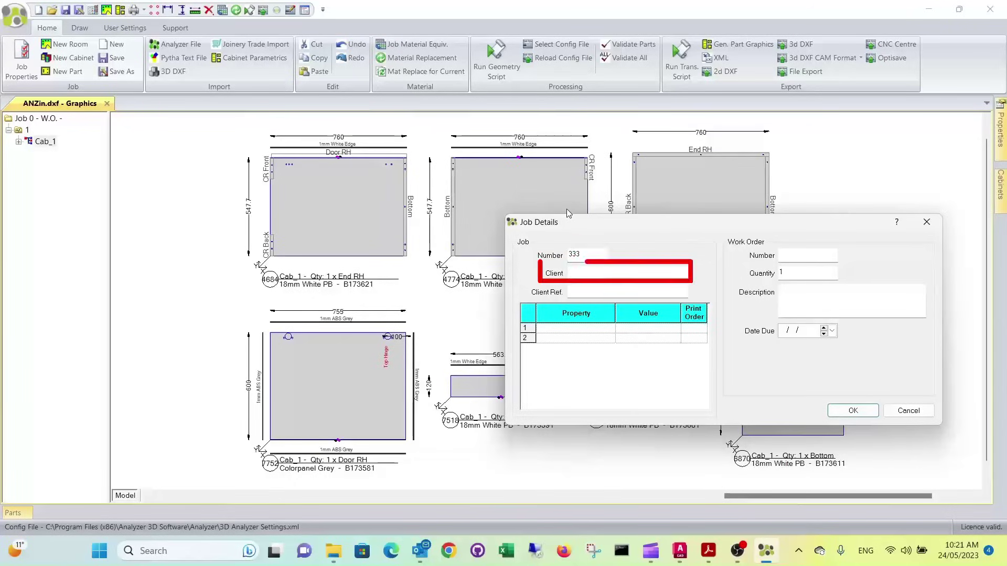
pyautogui.write('3D Analyzer')
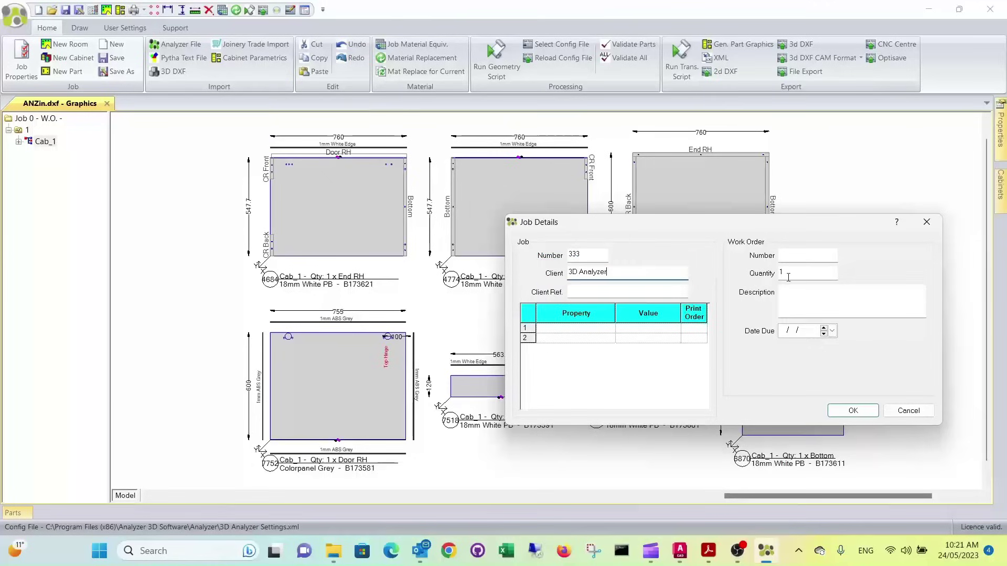
pyautogui.click(786, 256)
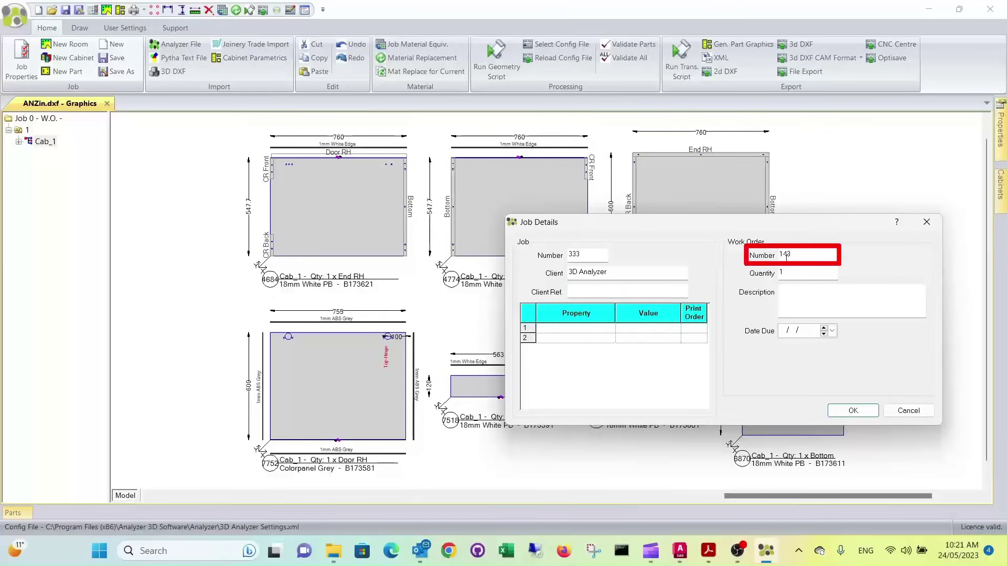
pyautogui.click(784, 295)
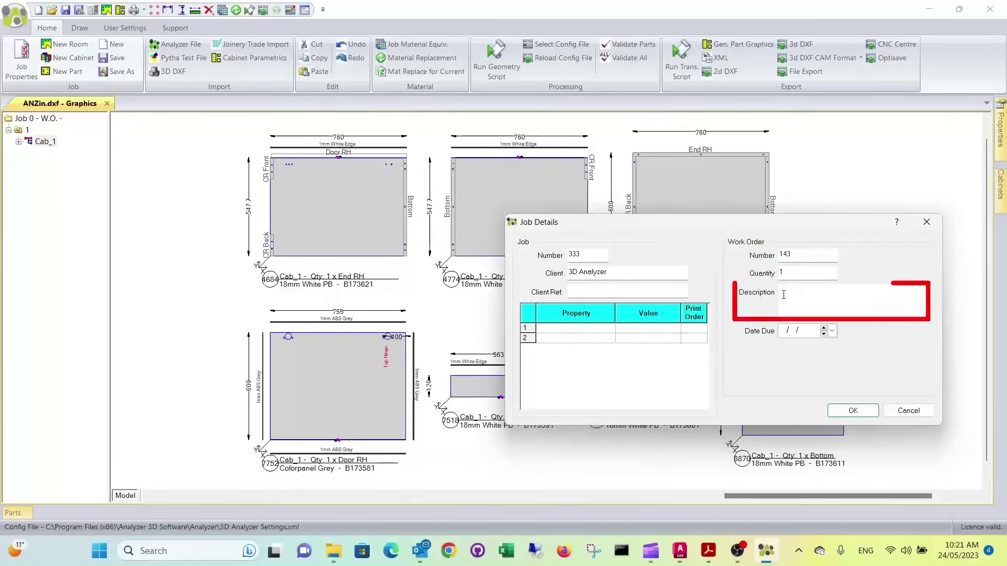
pyautogui.write('Test Cabinet')
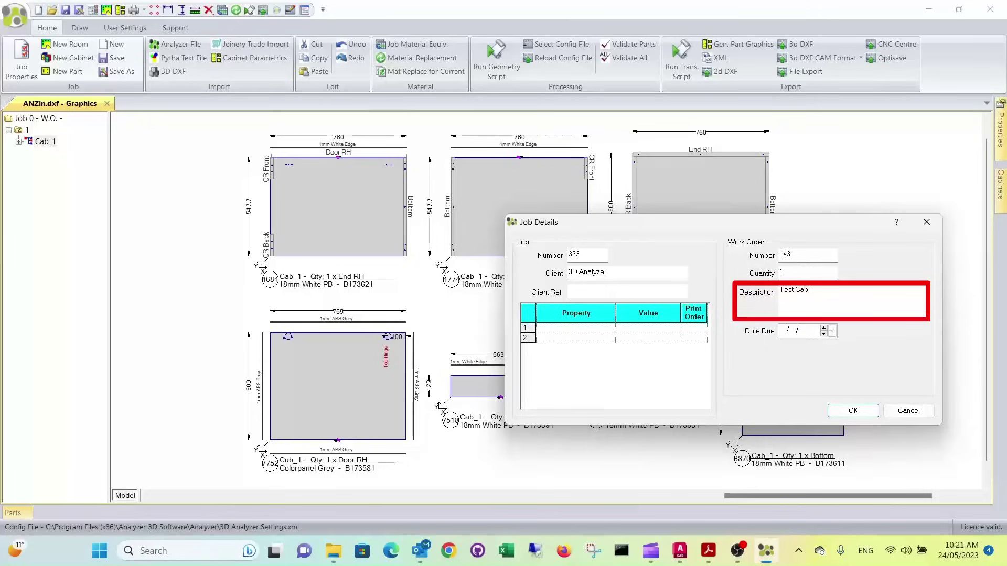
pyautogui.click(853, 410)
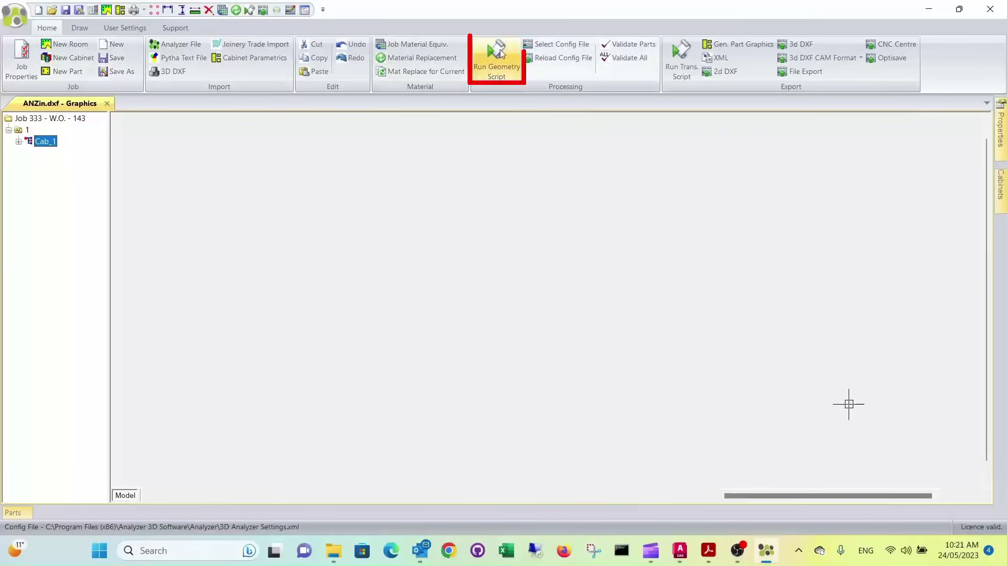
# Step: Run the geometry script on Cab_1 again and run the Trans. script to create the EnRoute nesting index files
pyautogui.click(499, 56)
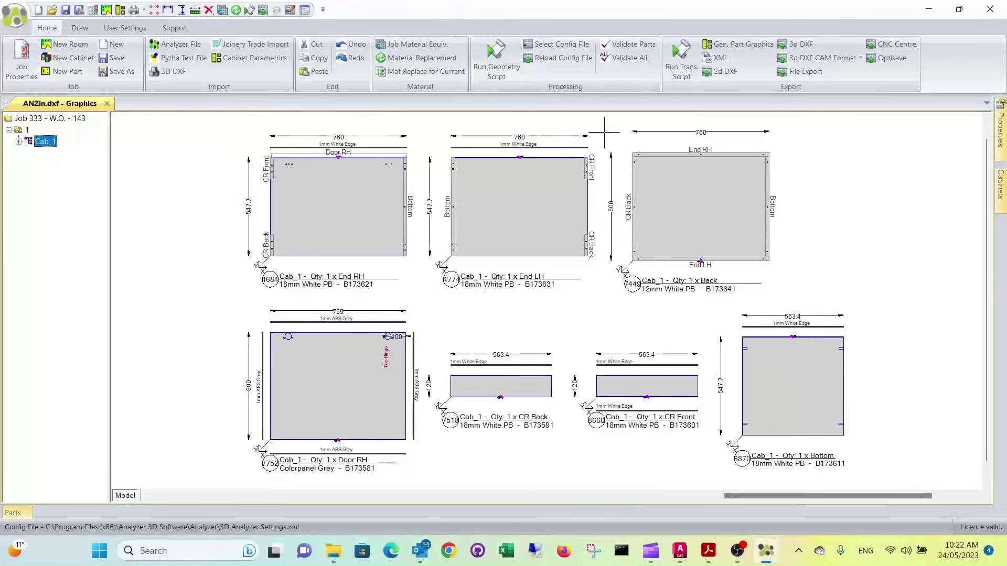
pyautogui.click(679, 63)
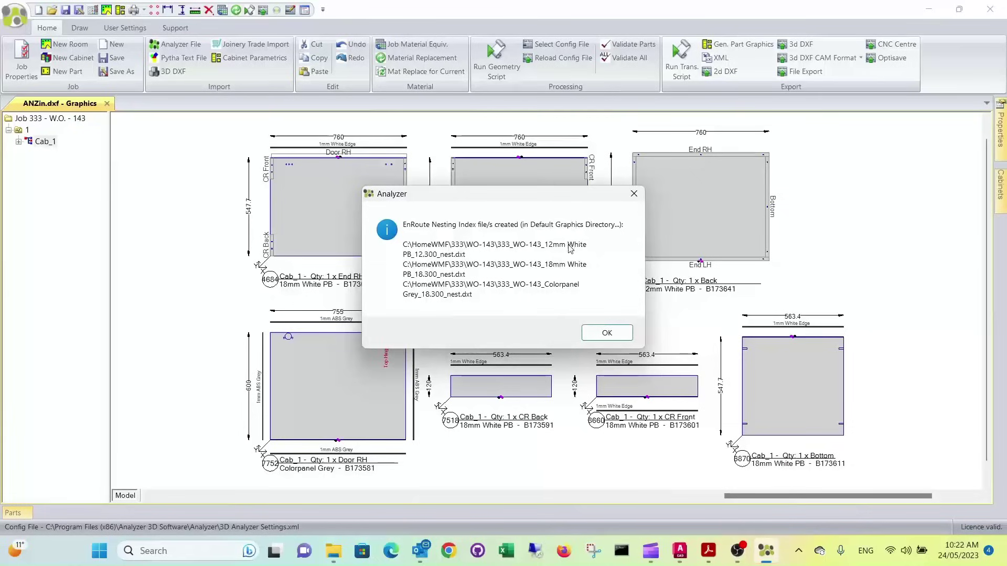
pyautogui.click(607, 332)
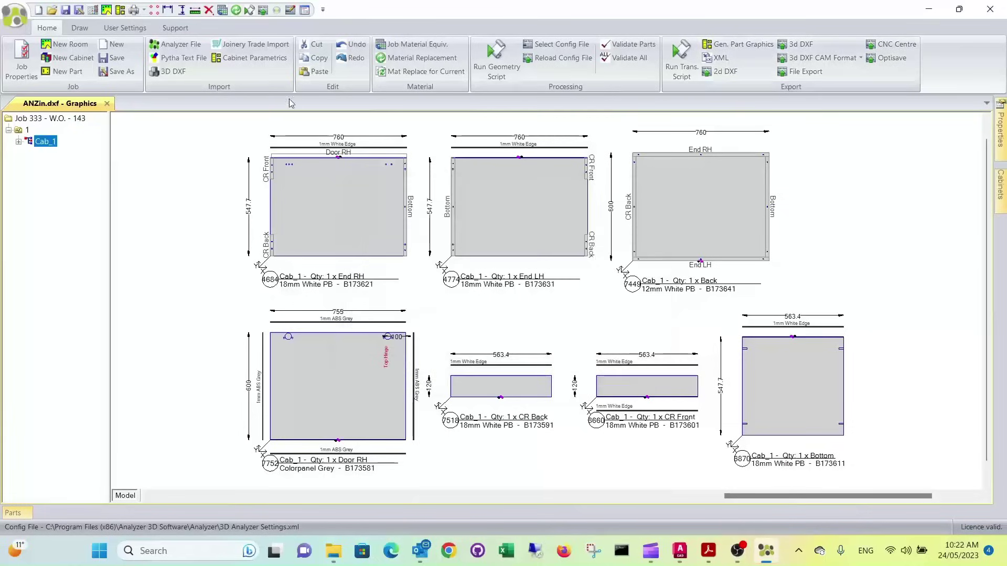
# Step: Save the job as Lesson09.anz in the AnalyzerAcademy folder and close Analyzer
pyautogui.click(66, 12)
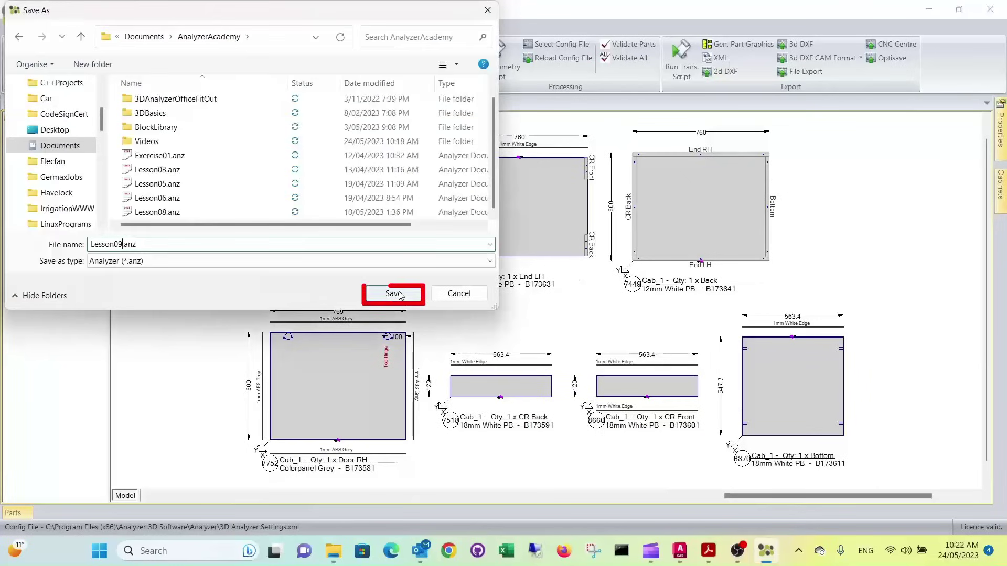
pyautogui.click(396, 294)
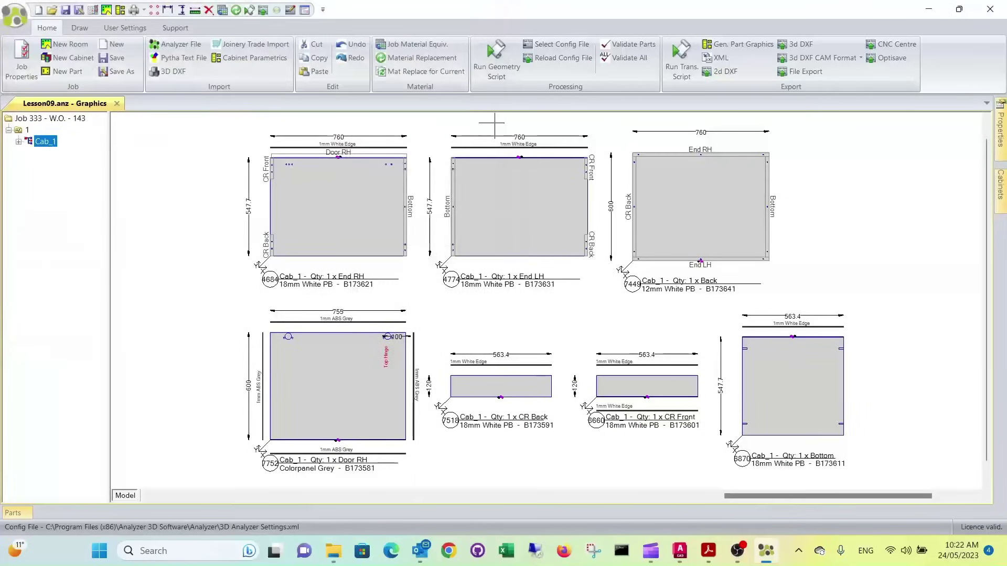
pyautogui.click(984, 16)
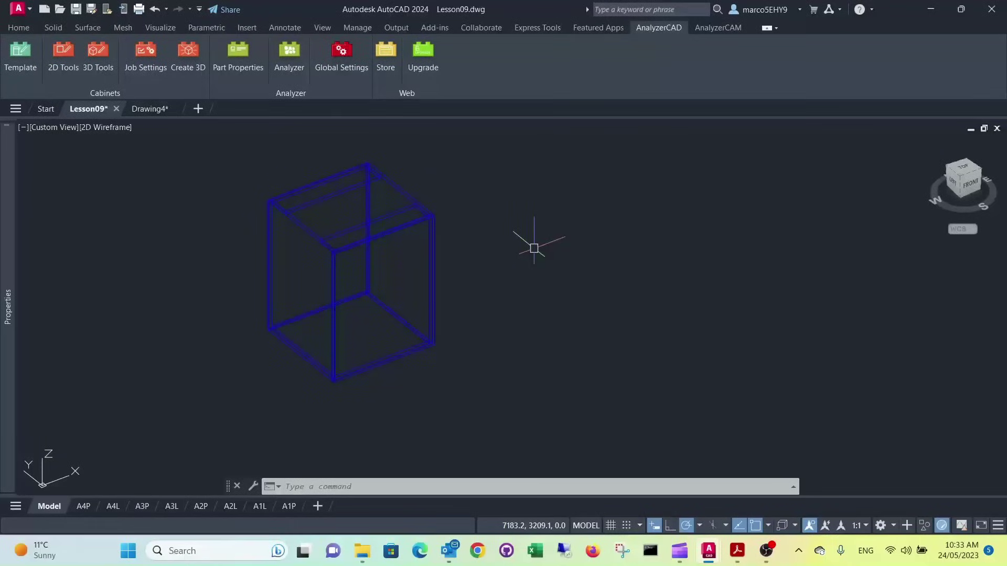
# Step: Show Cab_1 in top view with free space beside it and open the Panel Optimizer's Analyzer parts selection
pyautogui.click(705, 30)
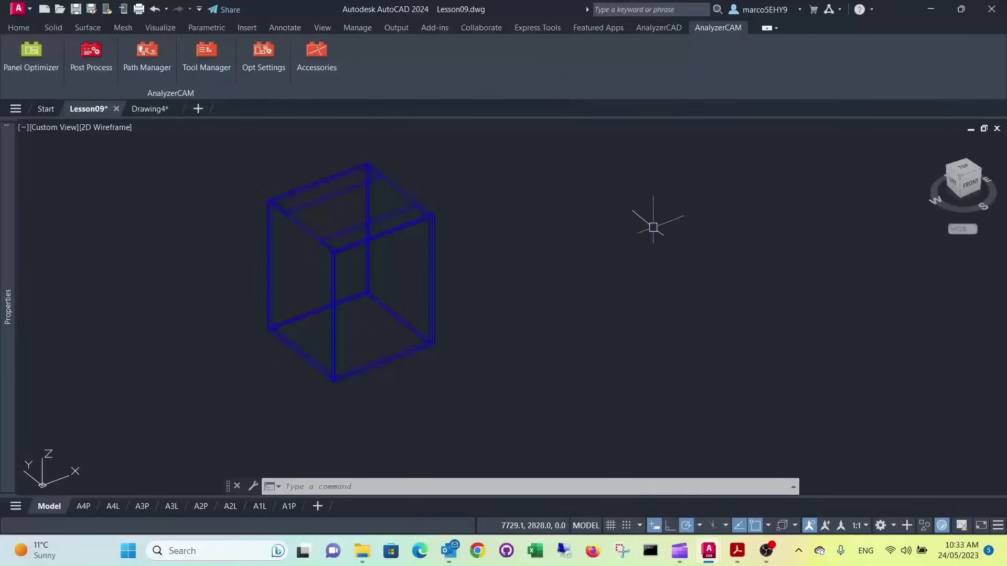
pyautogui.click(974, 163)
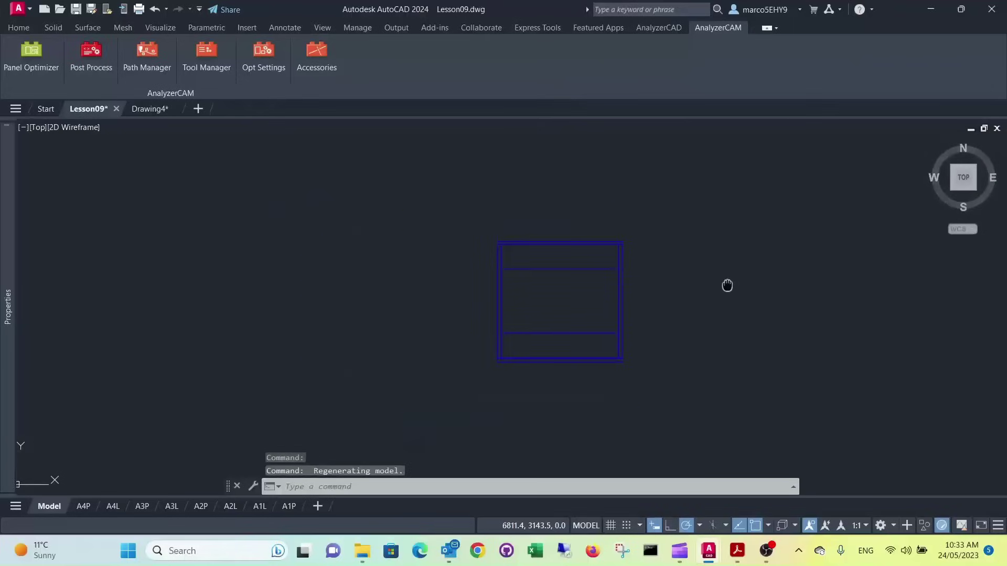
pyautogui.moveTo(726, 285); pyautogui.dragTo(490, 318, button='middle')
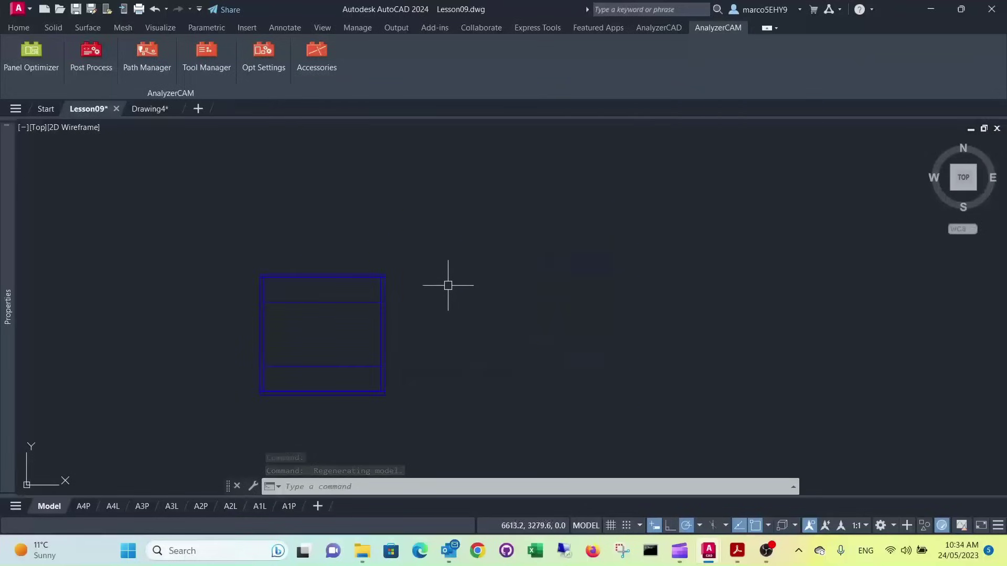
pyautogui.click(31, 59)
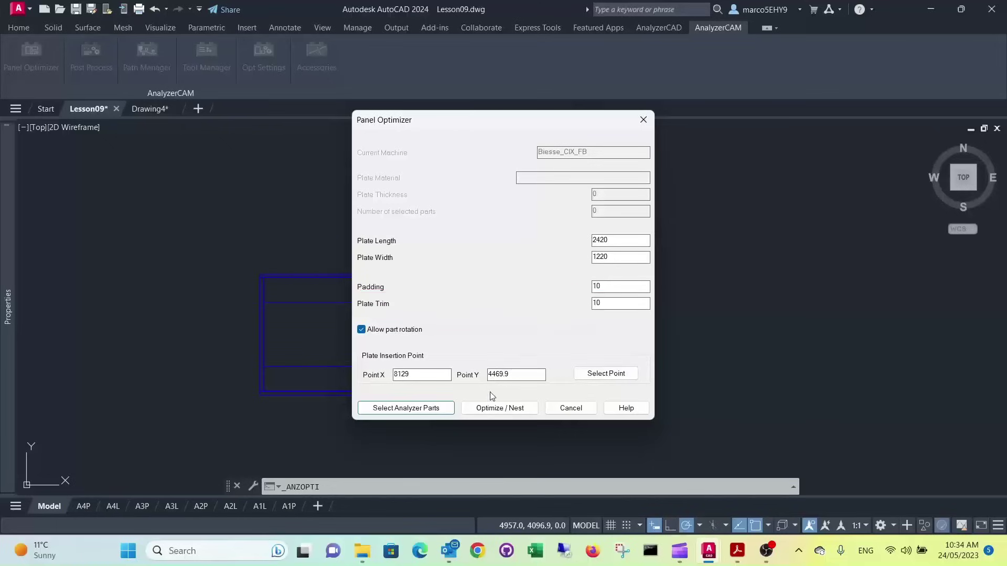
pyautogui.click(418, 410)
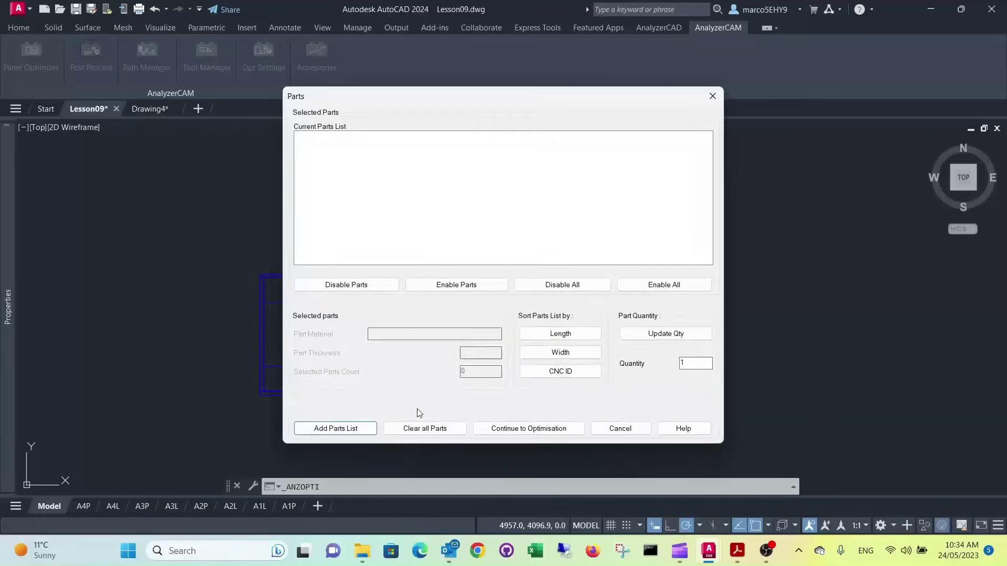
# Step: Add the parts list 333_WO-143_18mm White PB_18.300_nest.dxt from the WO-143 folder inside folder 333
pyautogui.click(330, 428)
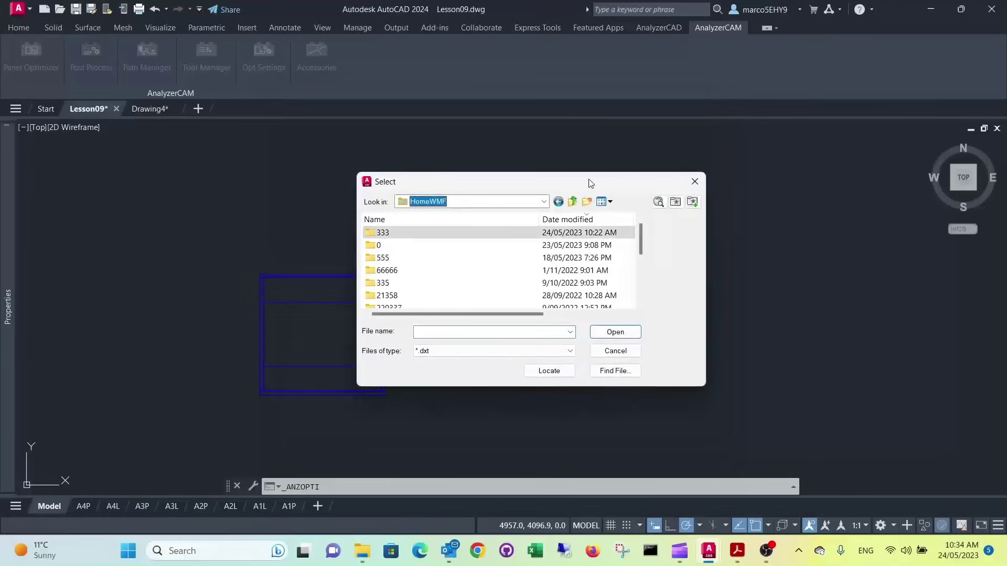
pyautogui.doubleClick(426, 234)
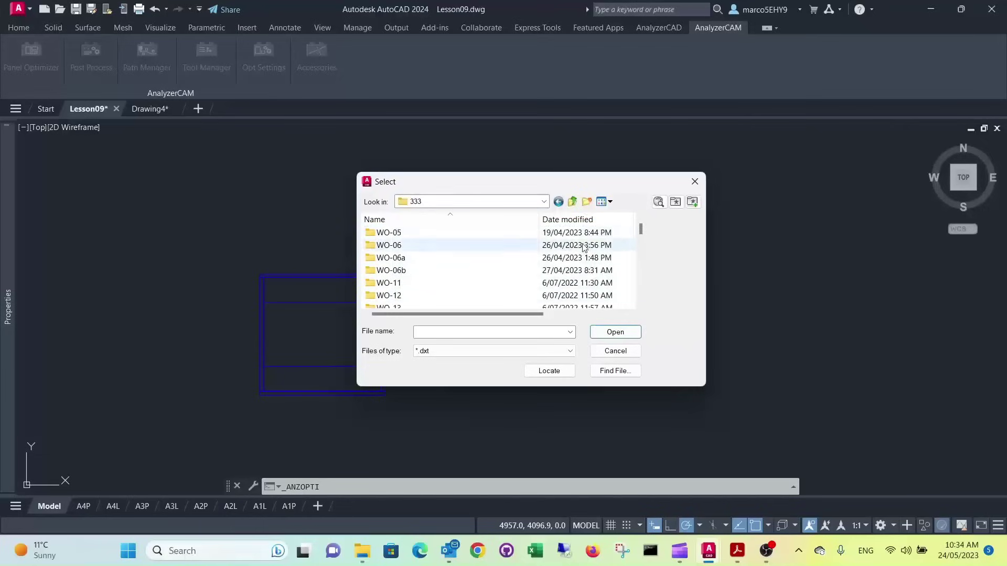
pyautogui.moveTo(641, 229); pyautogui.dragTo(642, 294)
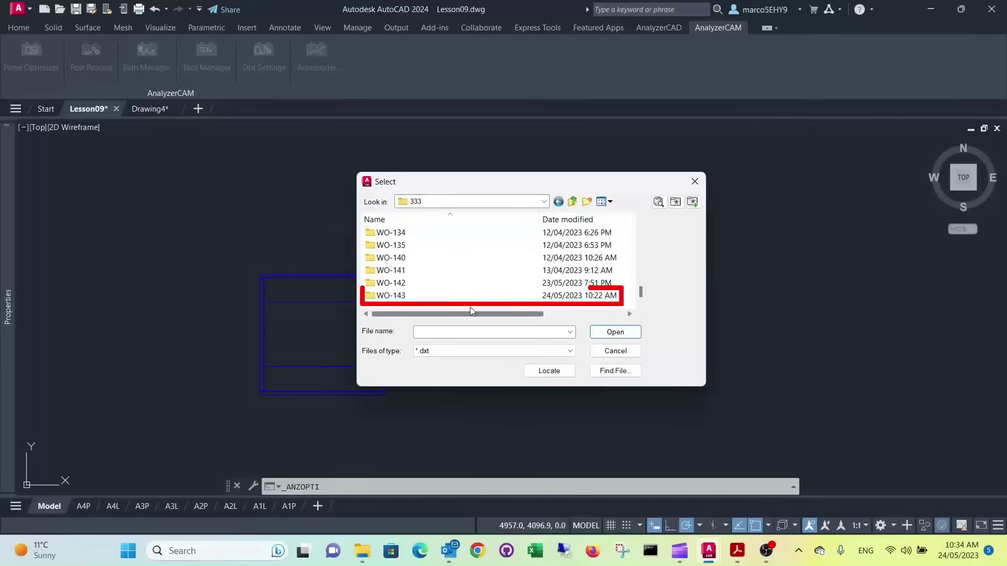
pyautogui.doubleClick(390, 298)
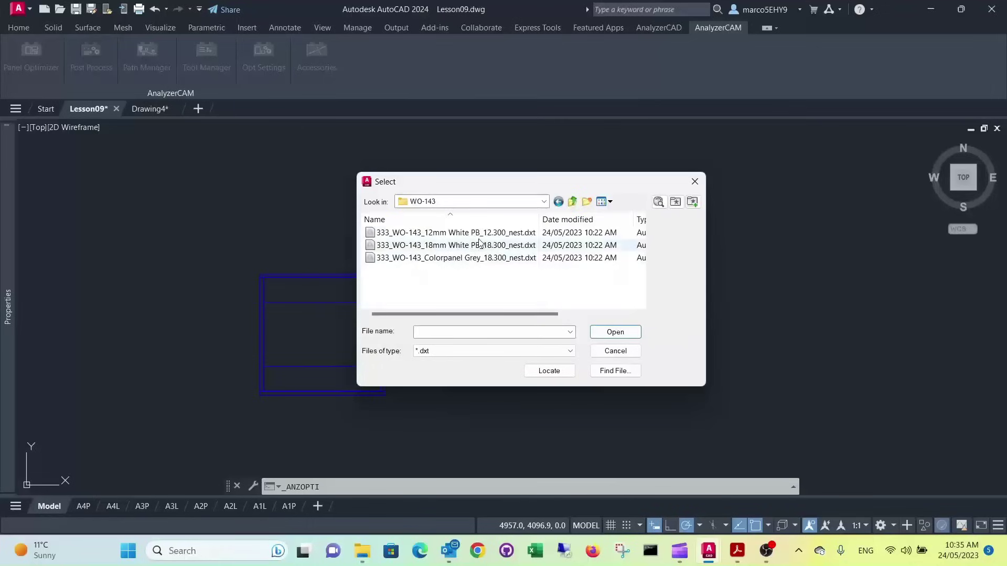
pyautogui.click(443, 246)
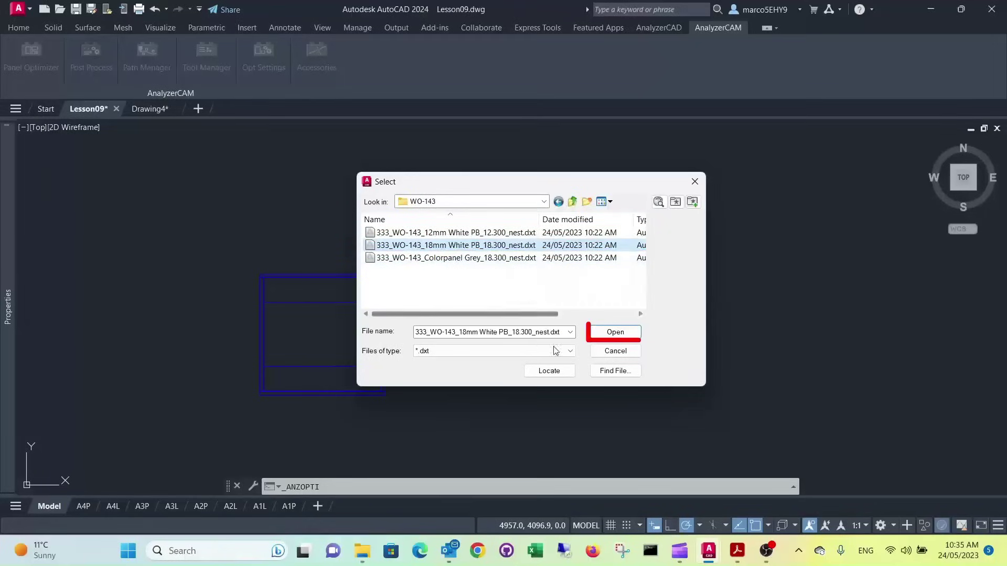
pyautogui.click(610, 334)
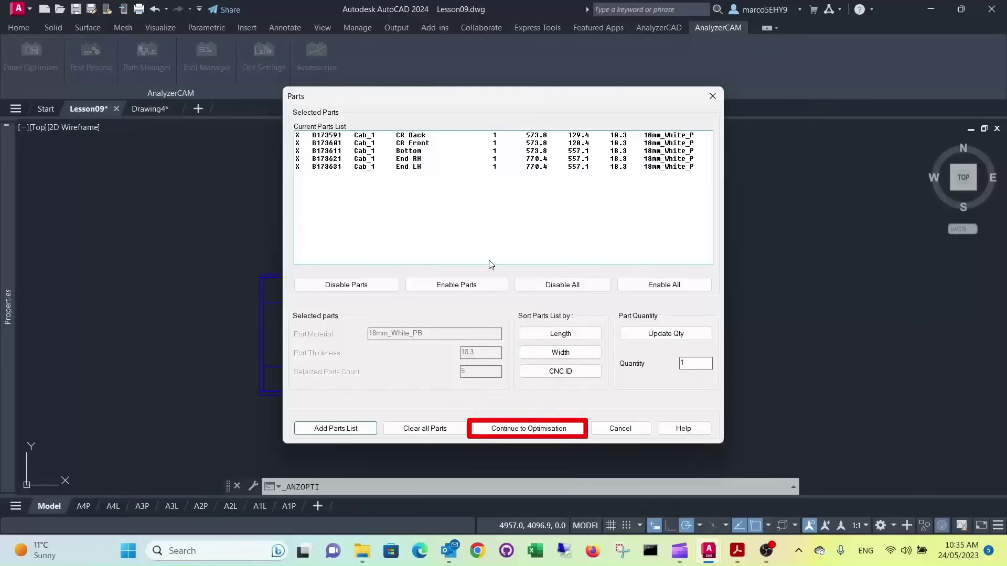
# Step: Set the plate insertion point beside the cabinet at about X 7474, Y 3116 and nest the 18mm_White_PB parts
pyautogui.click(517, 430)
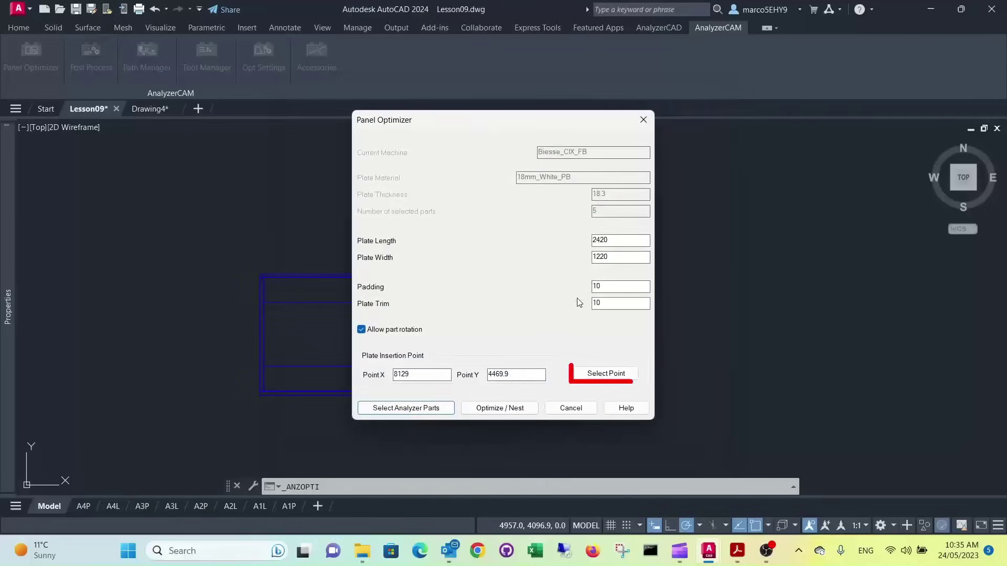
pyautogui.click(606, 374)
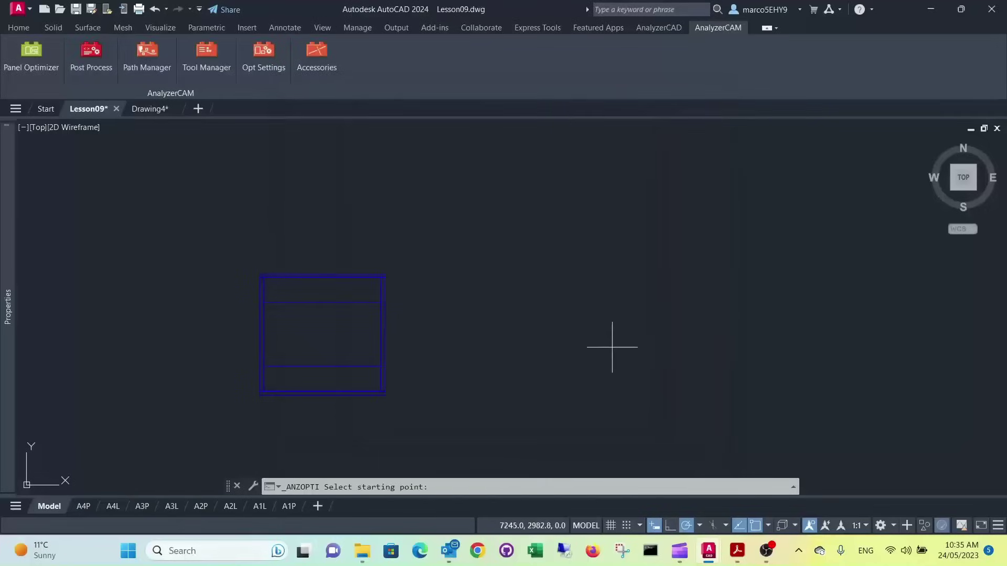
pyautogui.click(633, 324)
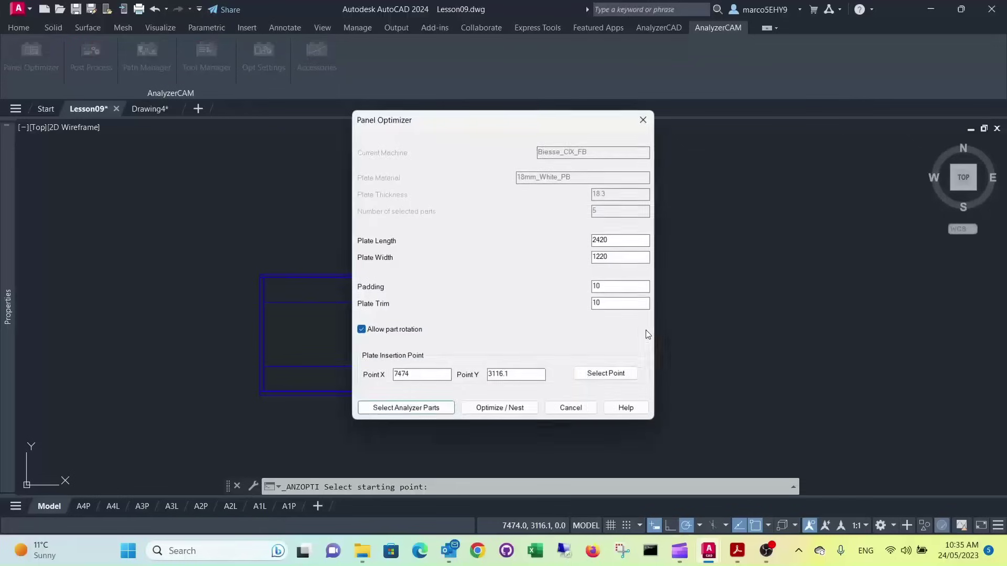
pyautogui.click(495, 409)
# Step: Examine the nested 18mm_White_PB plate, including the part labels, cut outlines and drill holes on the Bottom and End panels
pyautogui.scroll(-5, 665, 382)
pyautogui.moveTo(685, 367); pyautogui.dragTo(470, 360, button='middle')
pyautogui.scroll(5, 484, 355)
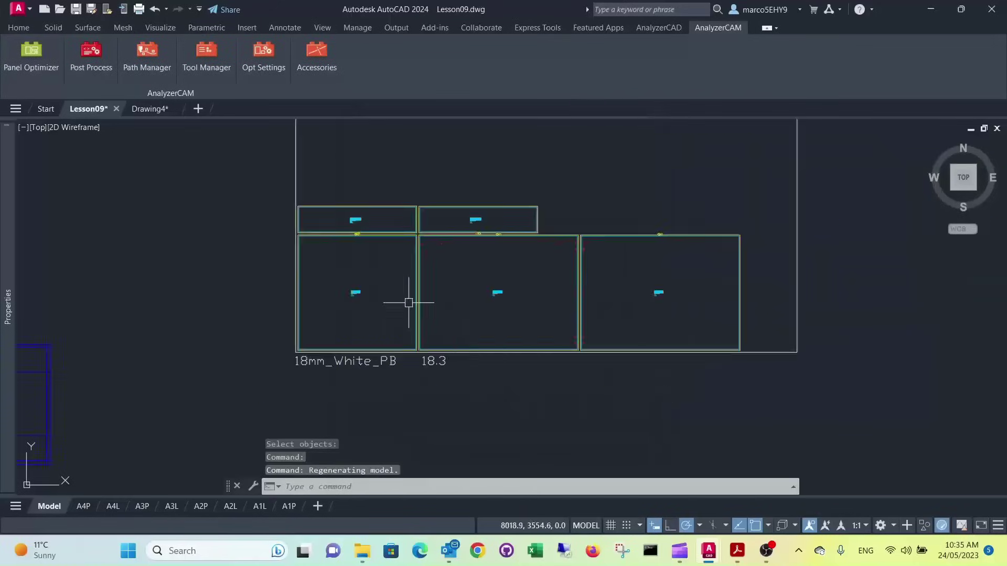
pyautogui.scroll(4, 411, 254)
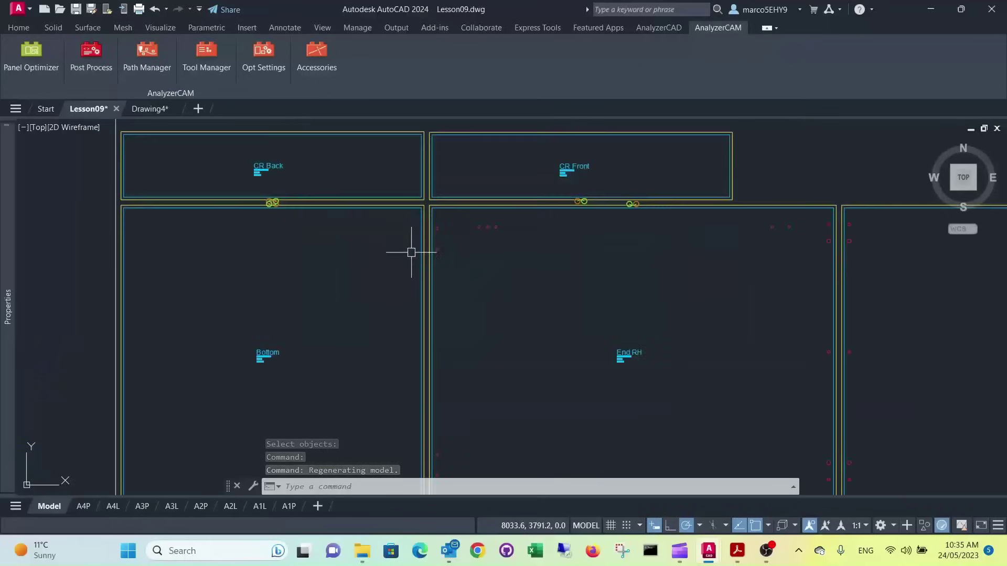
pyautogui.scroll(4, 472, 234)
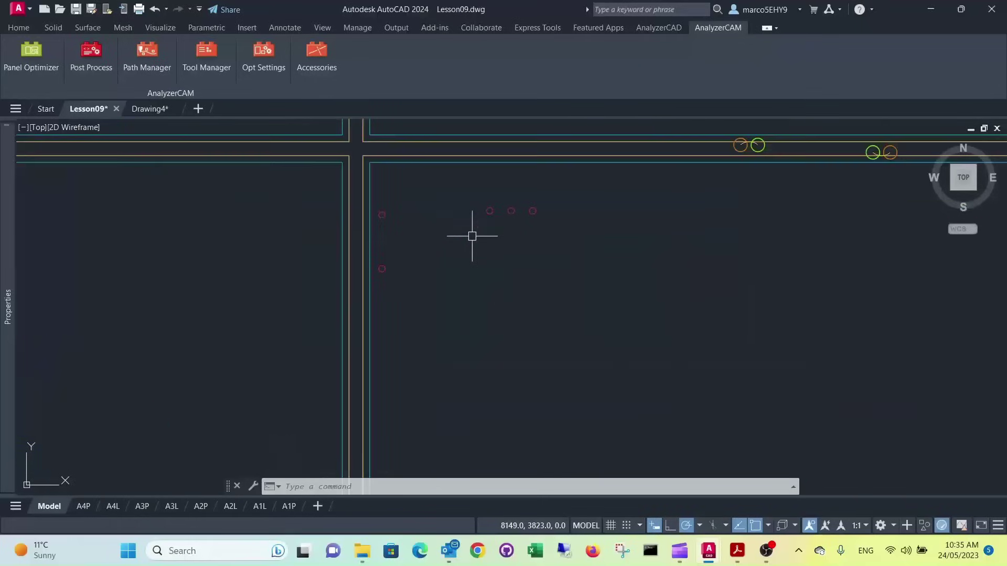
pyautogui.scroll(-4, 414, 153)
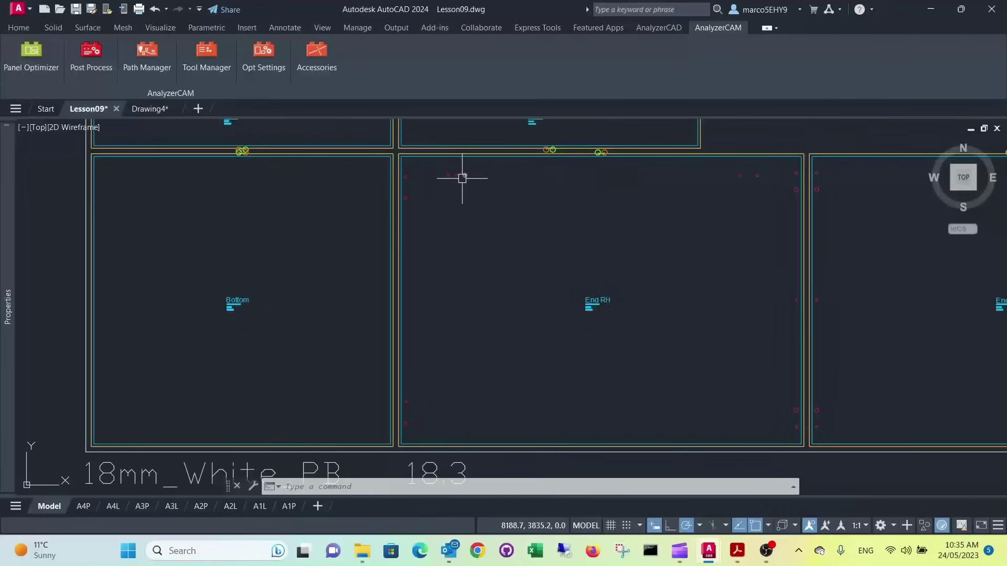
pyautogui.scroll(2, 448, 175)
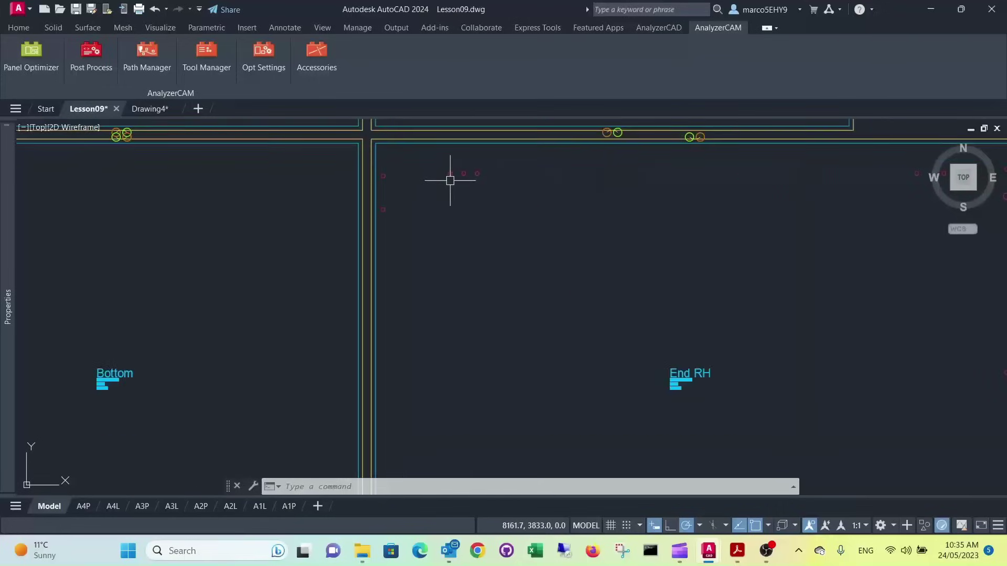
pyautogui.scroll(-4, 462, 194)
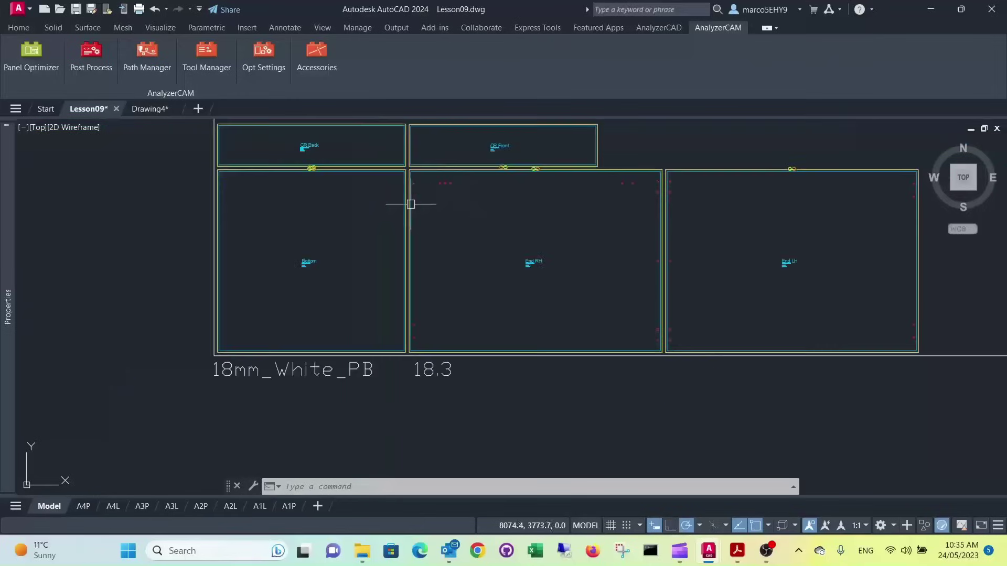
pyautogui.scroll(6, 411, 202)
pyautogui.scroll(-4, 434, 208)
pyautogui.scroll(-3, 434, 207)
pyautogui.scroll(7, 674, 197)
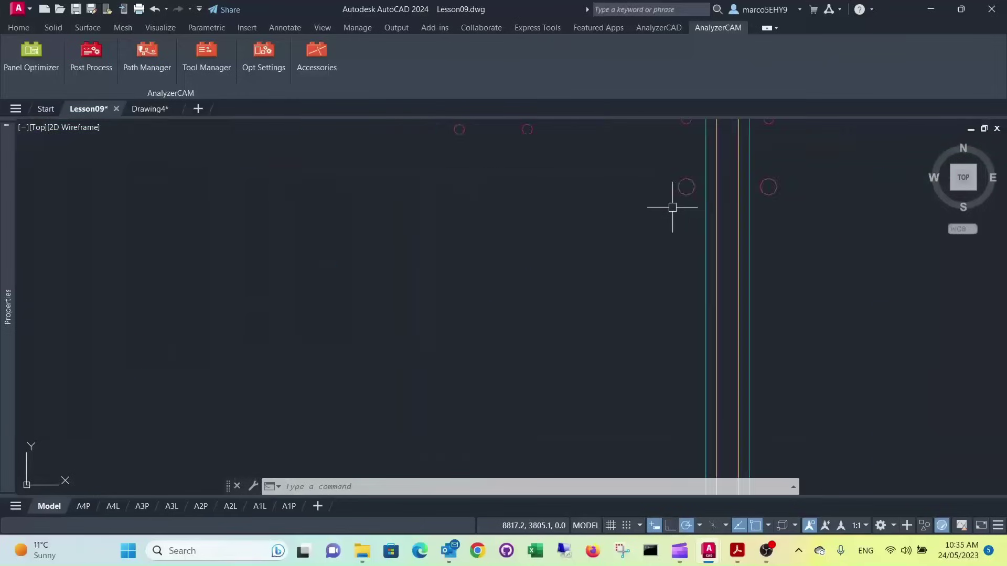
pyautogui.scroll(-8, 588, 219)
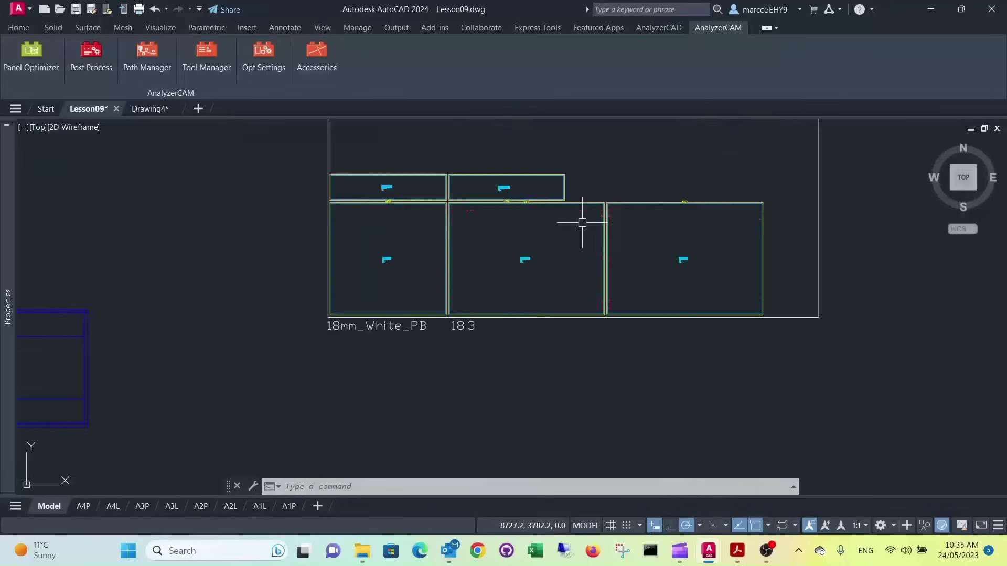
pyautogui.moveTo(517, 206)
pyautogui.mouseDown(button='middle')
pyautogui.moveTo(452, 290)
pyautogui.moveTo(395, 297)
pyautogui.mouseUp(button='middle')
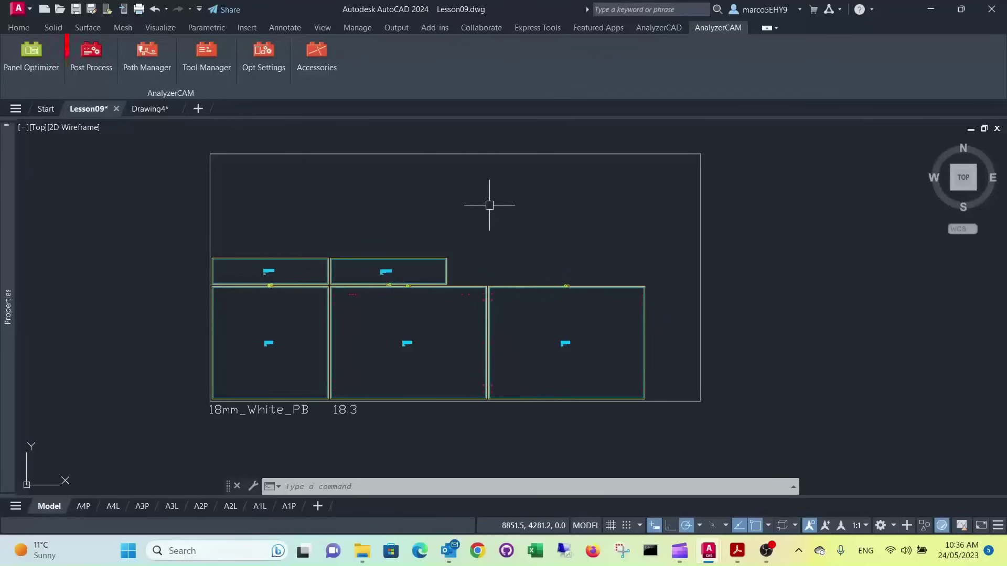
# Step: Post-process the whole nested 18mm_White_PB plate into an NC file, keeping the file name Rename
pyautogui.click(89, 56)
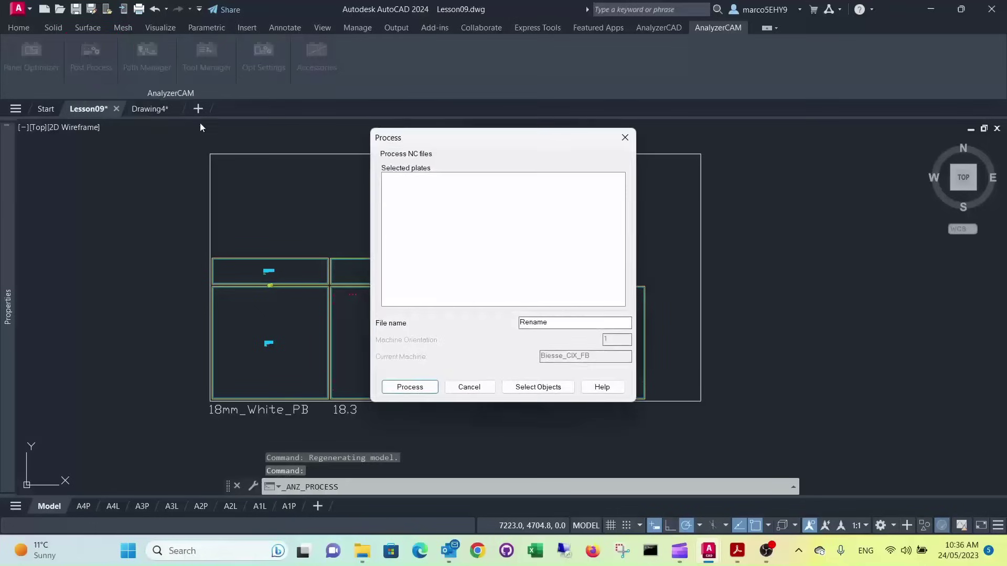
pyautogui.click(541, 388)
pyautogui.scroll(-2, 611, 410)
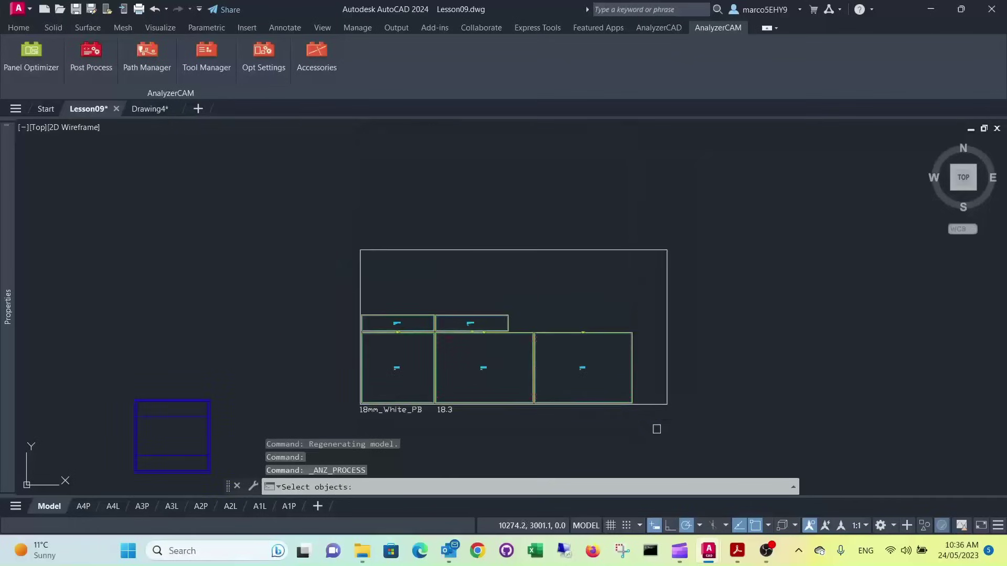
pyautogui.click(692, 425)
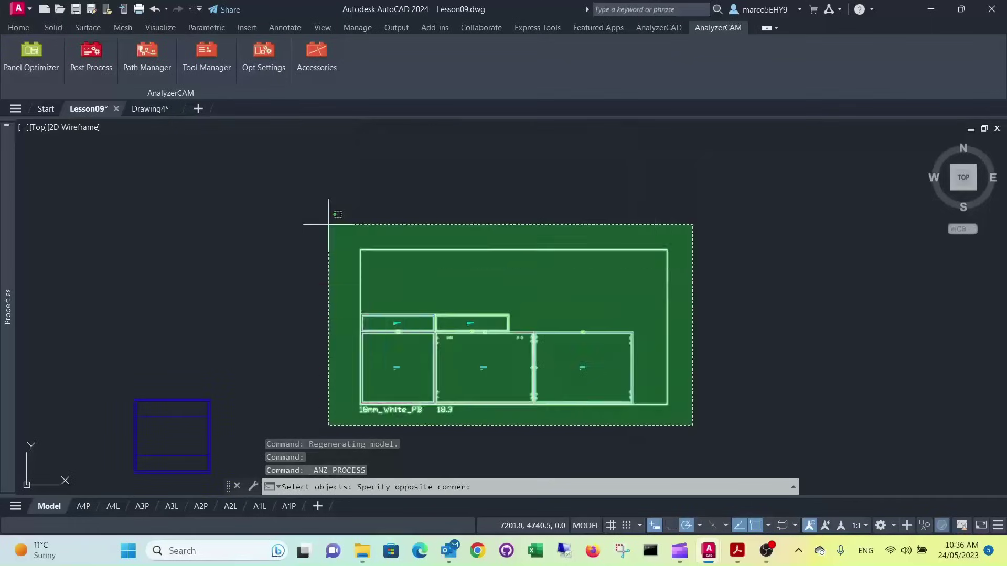
pyautogui.click(318, 211)
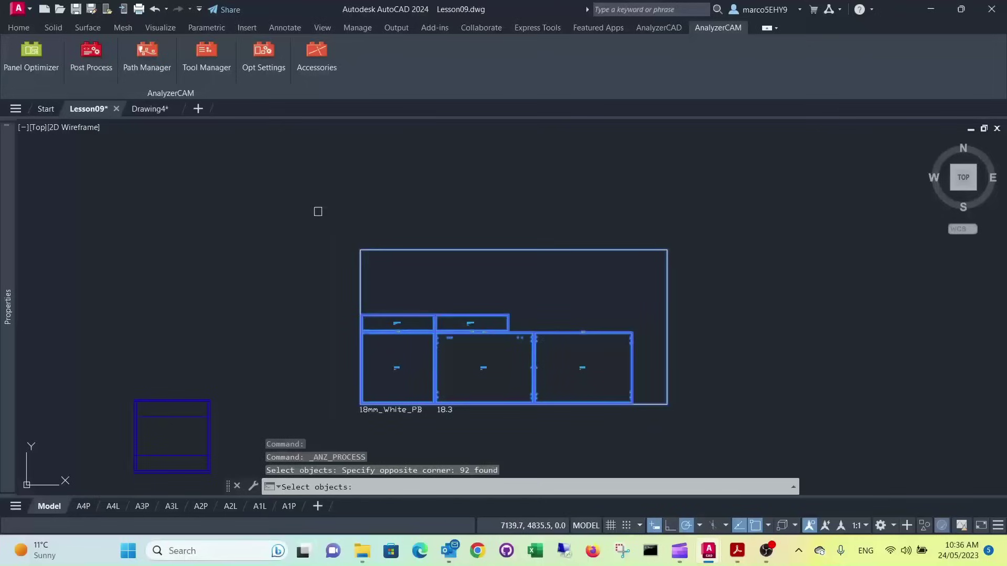
pyautogui.press('Return')
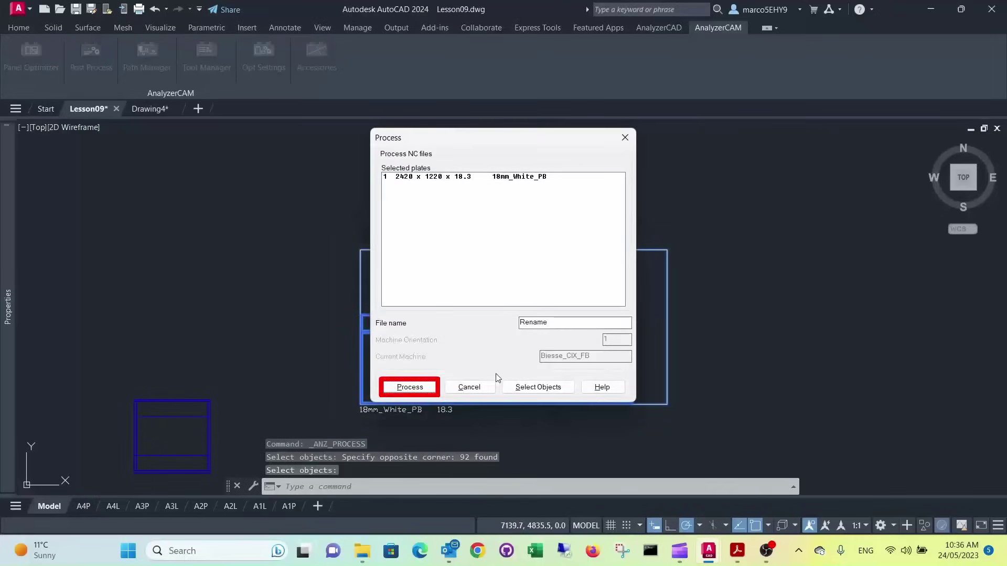
pyautogui.click(420, 388)
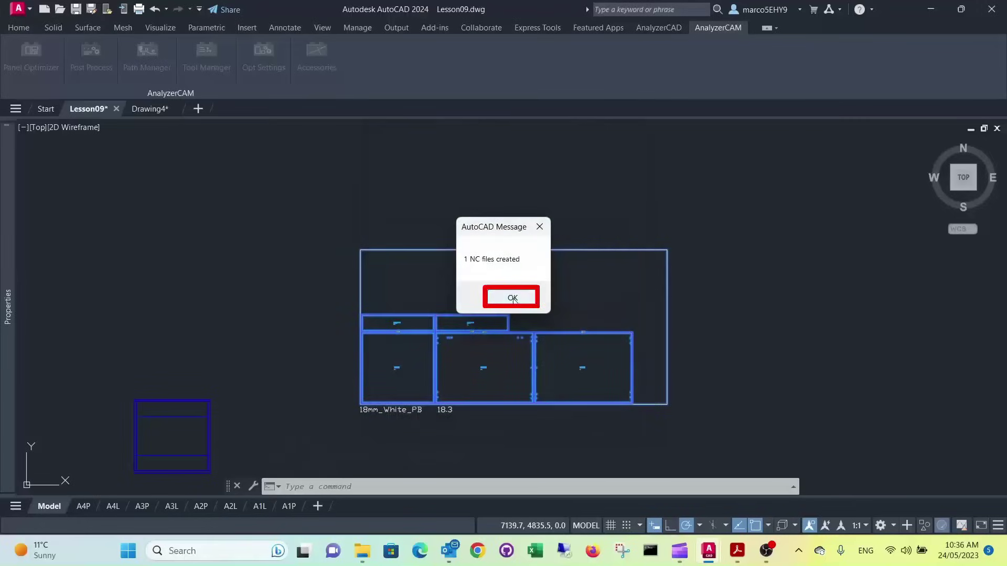
pyautogui.click(513, 297)
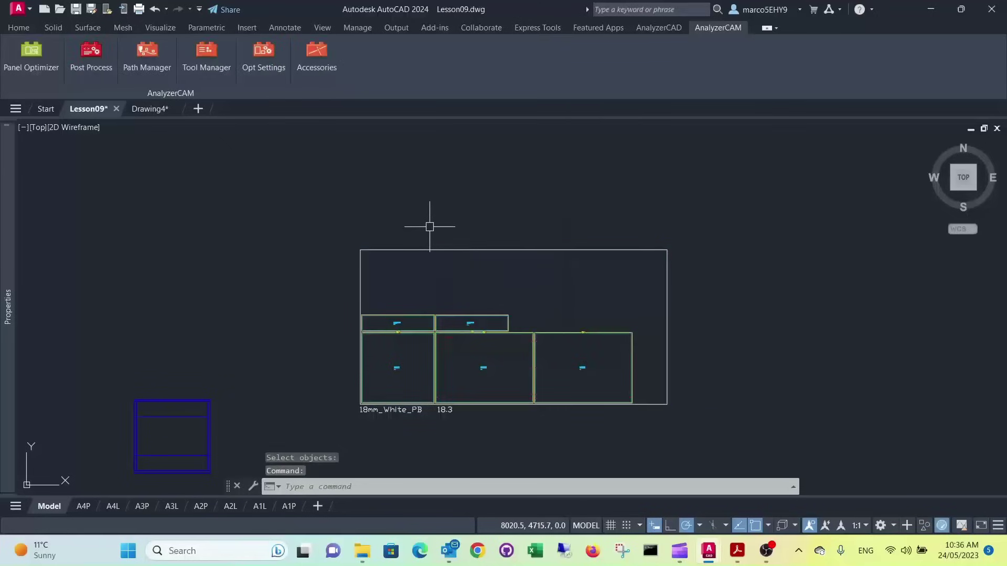